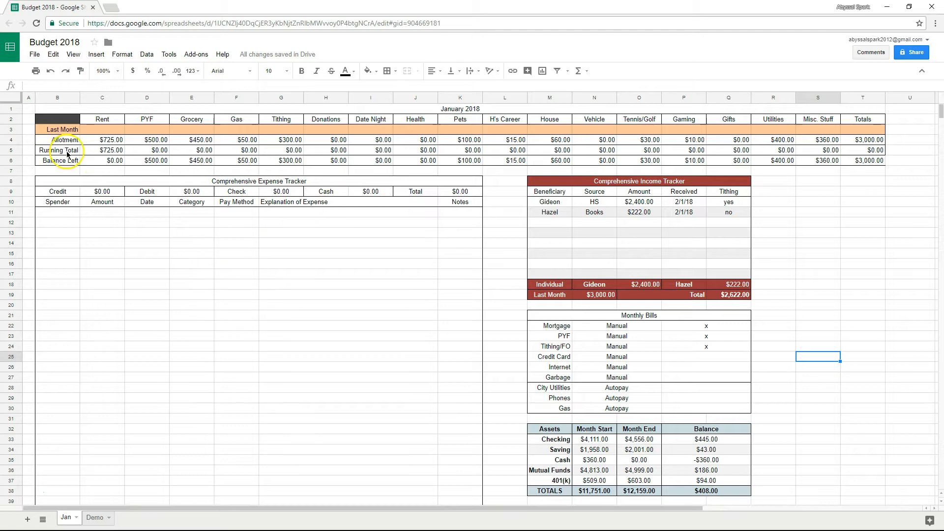
Give the Running Total row (B5:T5) a light gray fill.
left_click_drag(67, 154, 863, 150)
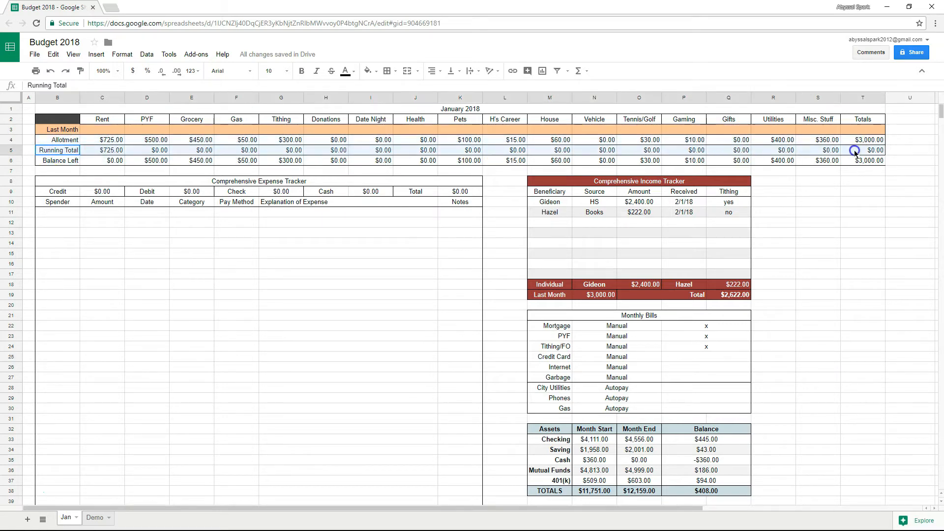
left_click(369, 71)
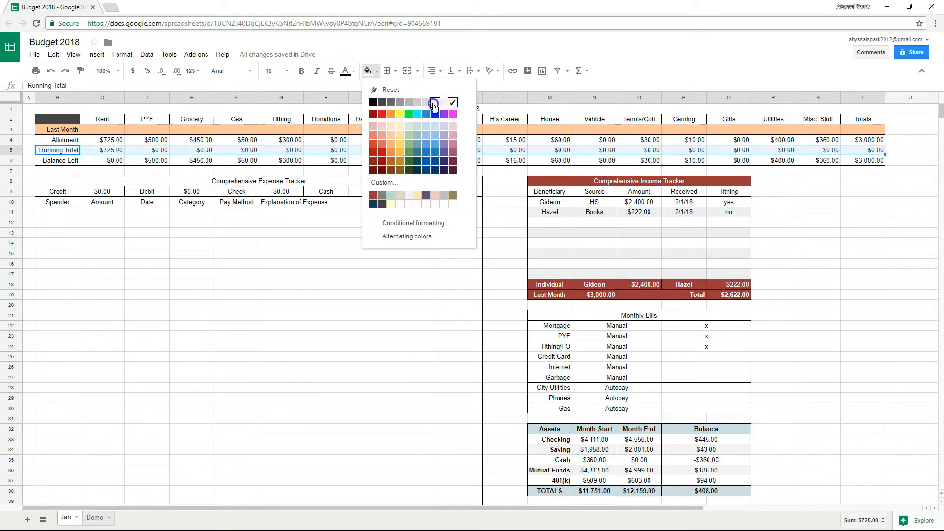
left_click(434, 102)
left_click(799, 255)
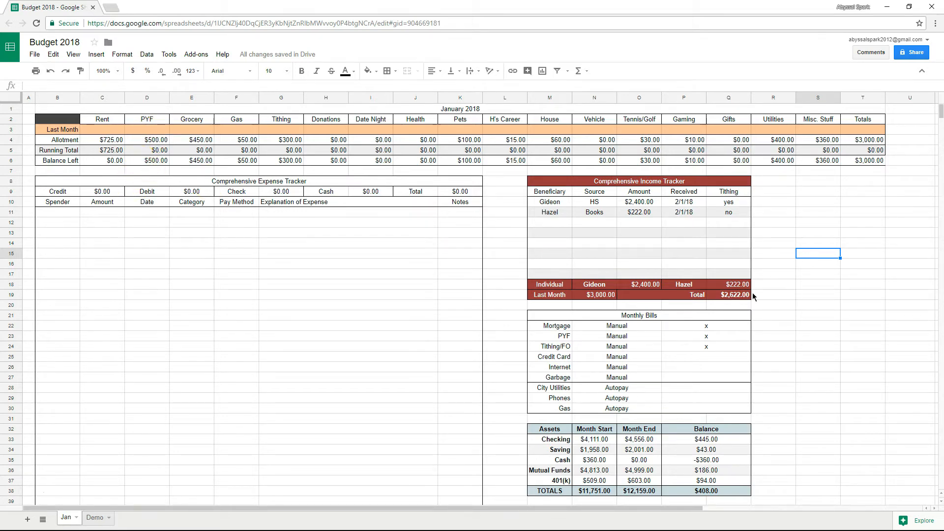
Move the Credit Card Payments table down, out of the way.
scroll(767, 301, "down", 5)
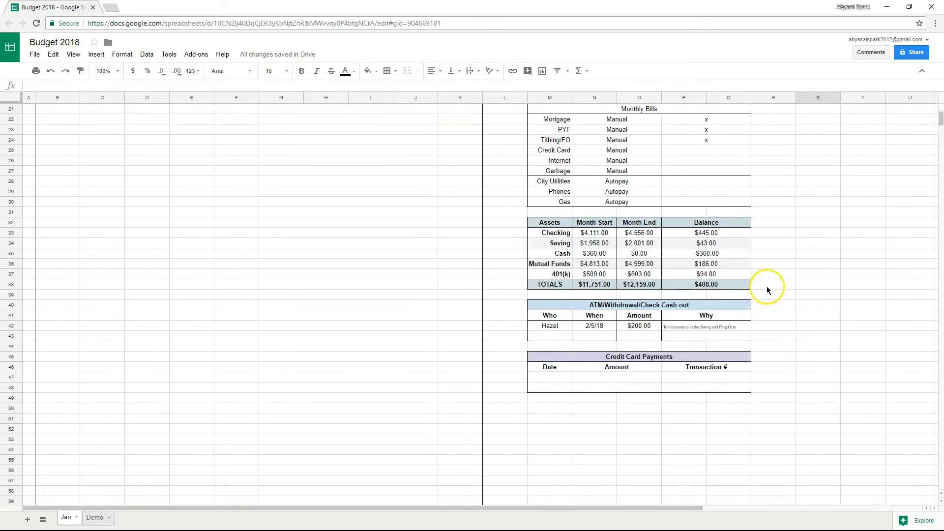
scroll(767, 300, "up", 5)
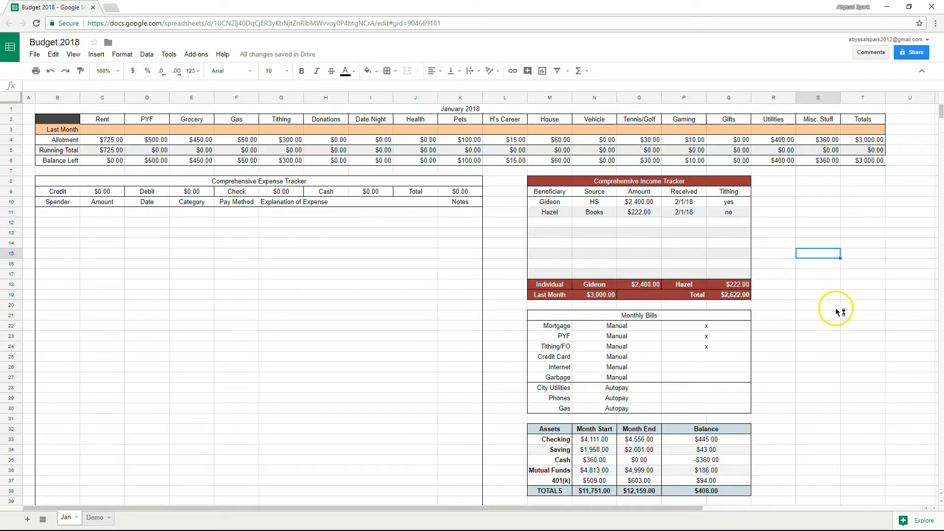
scroll(812, 306, "down", 4)
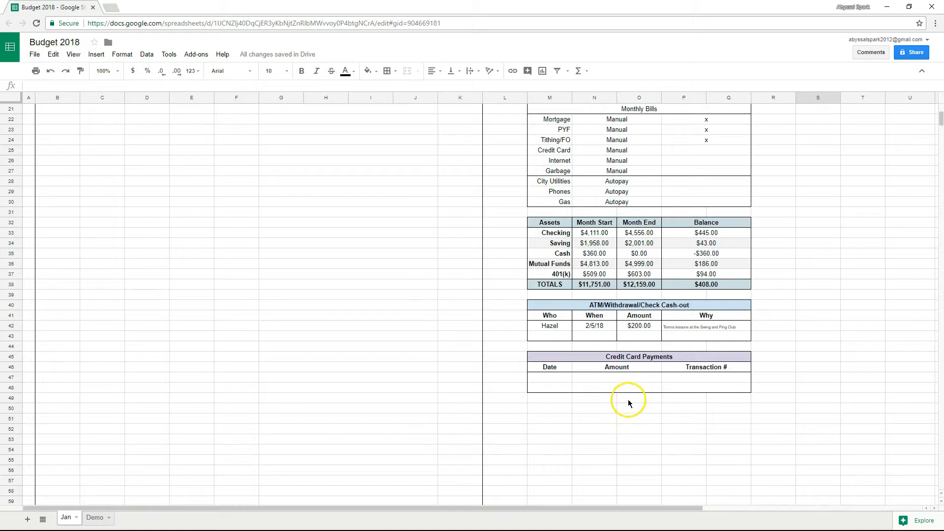
left_click_drag(565, 358, 733, 385)
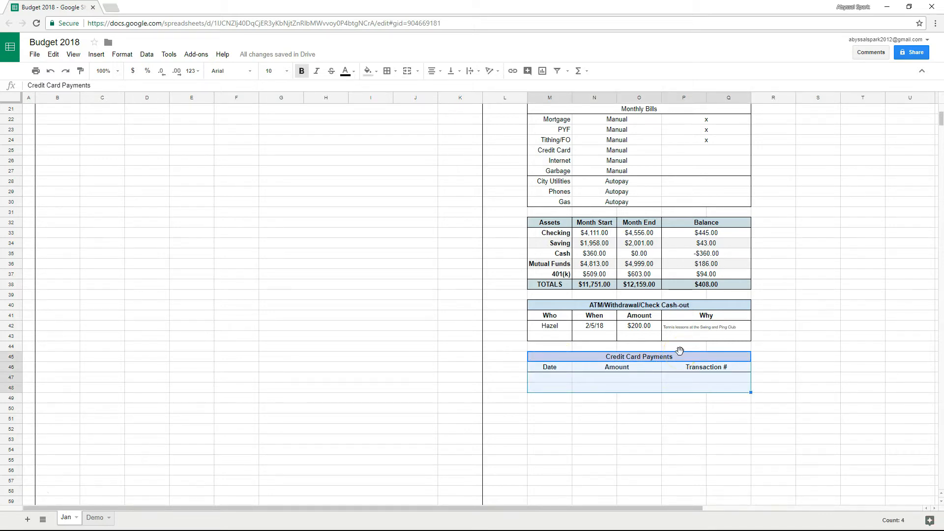
left_click_drag(680, 350, 681, 389)
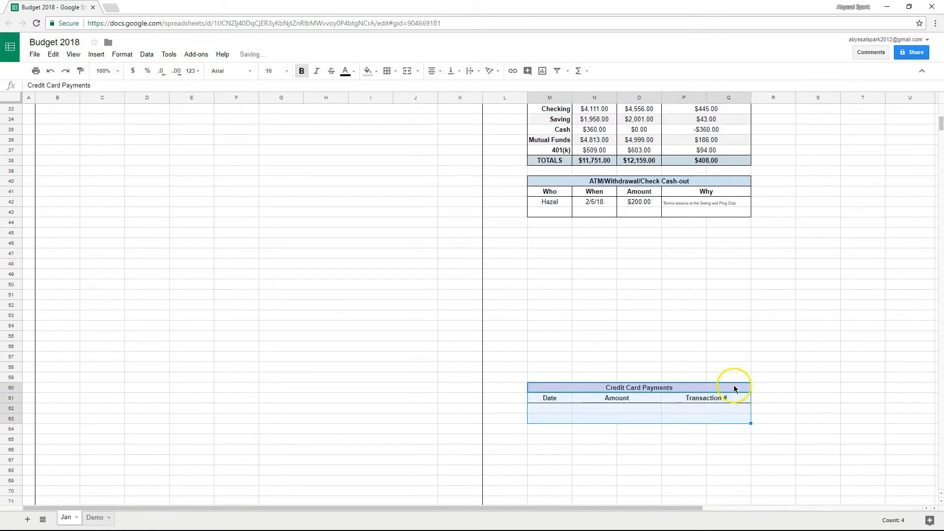
Move the ATM/Withdrawal table to rows 46-49 and place Credit Card Payments directly below Assets.
scroll(615, 312, "up", 2)
left_click_drag(557, 237, 672, 266)
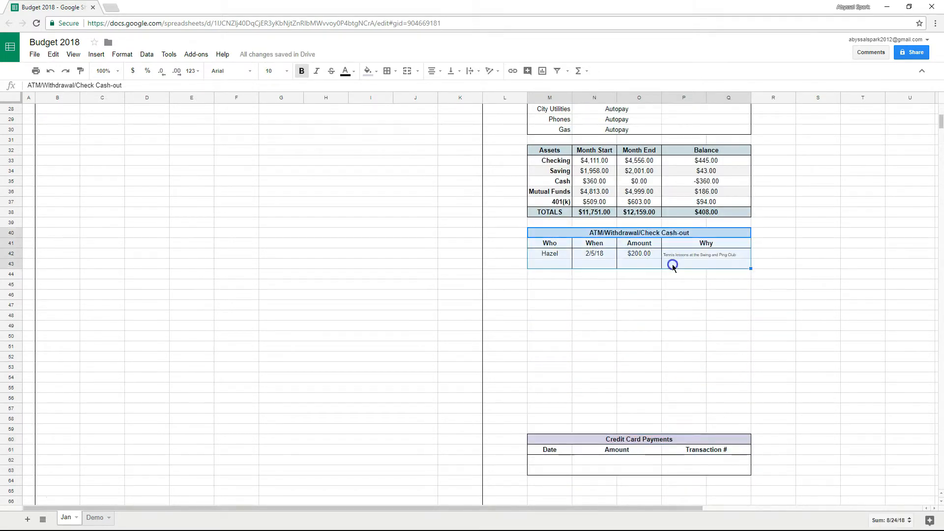
left_click_drag(650, 226, 654, 296)
left_click(706, 456)
left_click_drag(592, 440, 647, 237)
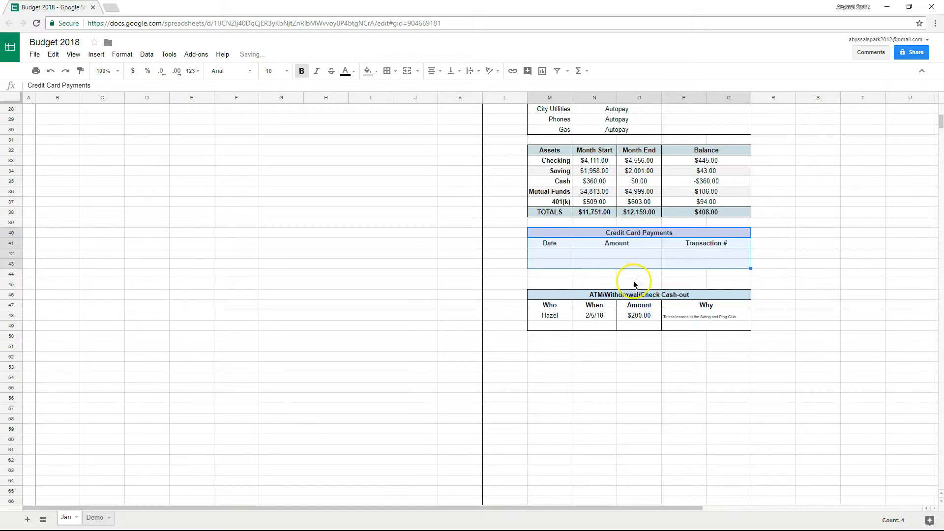
Shift the ATM table up one row to close the gap, then check the Mutual Funds balance formula.
left_click_drag(546, 295, 598, 282)
left_click(731, 348)
left_click(636, 368)
scroll(742, 364, "up", 3)
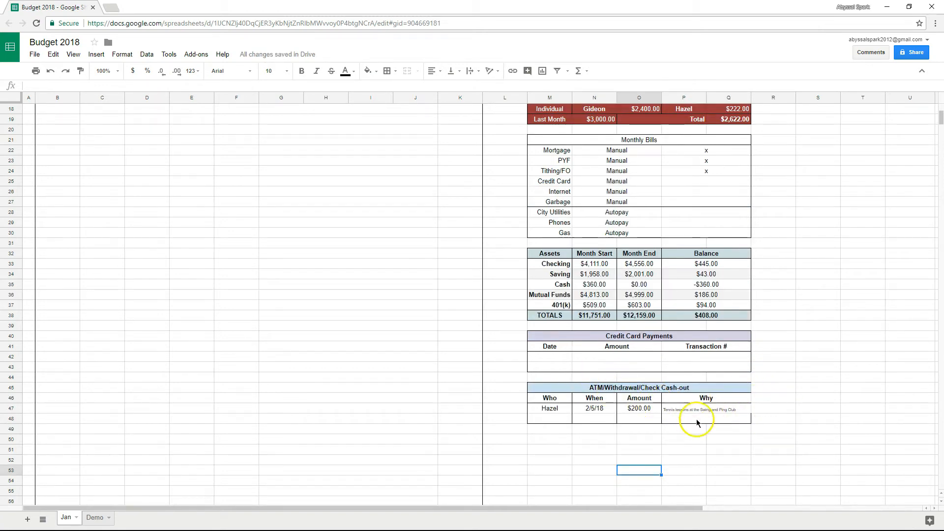
scroll(644, 394, "up", 2)
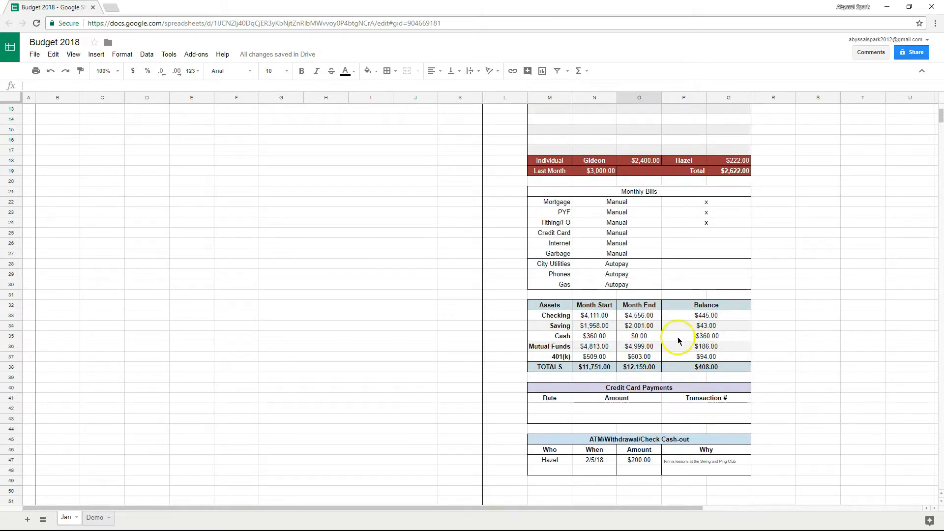
left_click(690, 348)
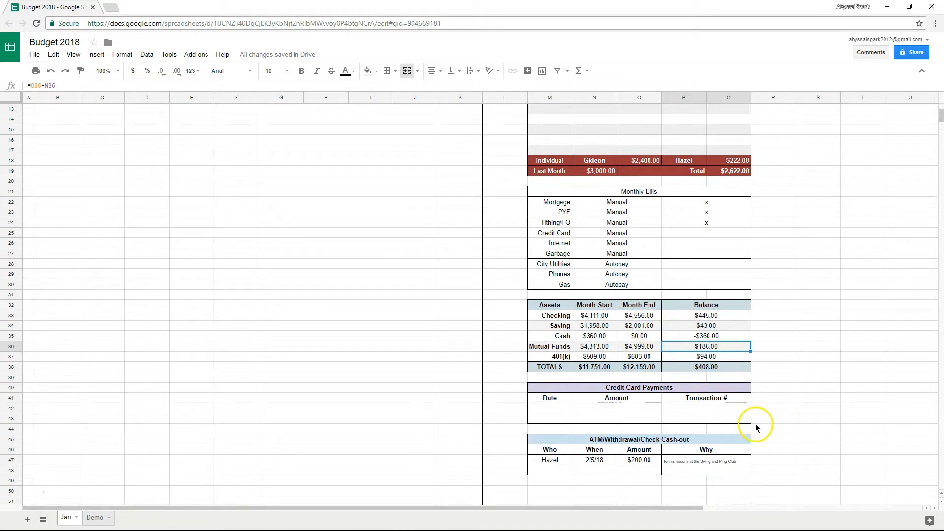
scroll(442, 384, "up", 5)
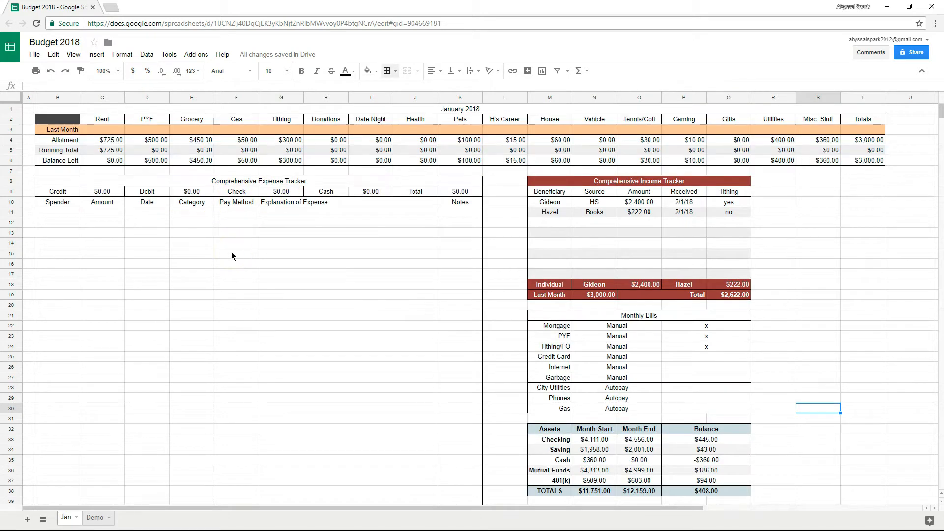
Enter the spender's name in B11 and an amount of $14.00 in C11.
left_click(58, 213)
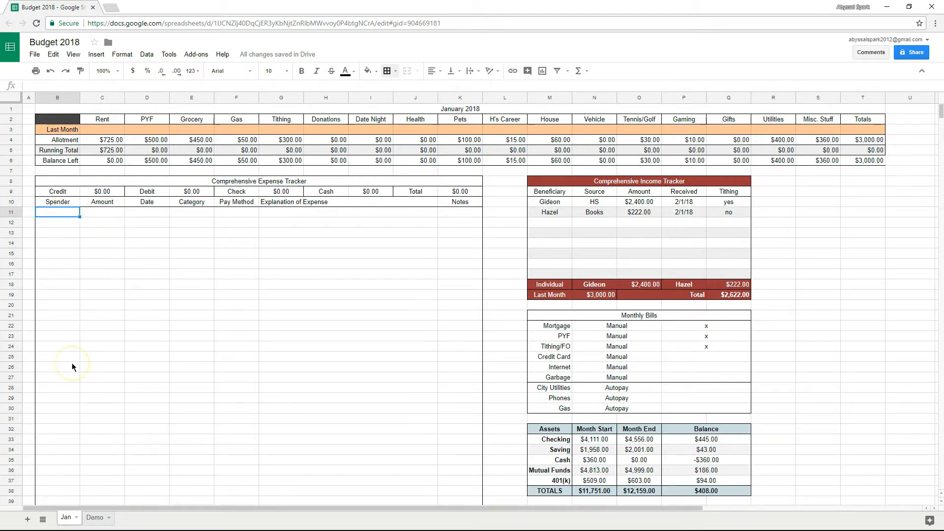
type("Gideon")
key("Return")
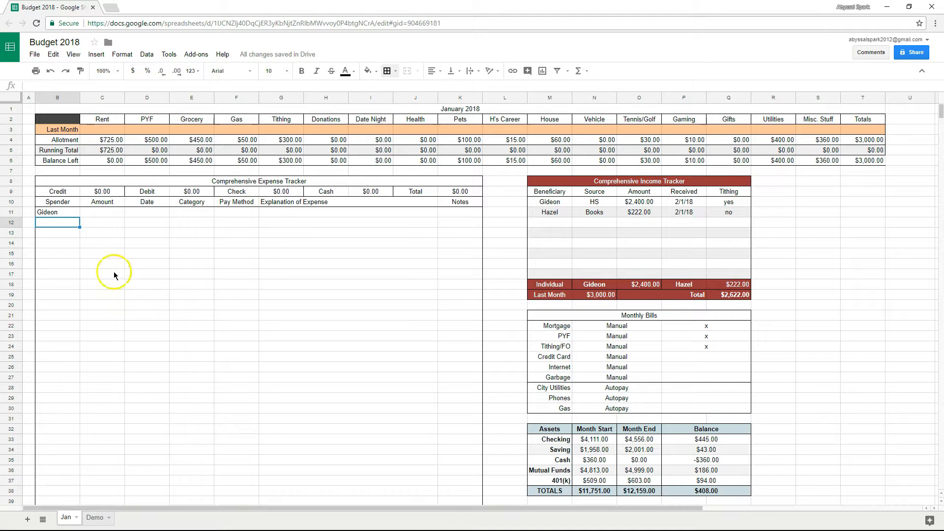
left_click(95, 213)
type("14")
key("Return")
Date the first expense 2/6/18 in D11, then show the Demo sheet.
left_click(108, 214)
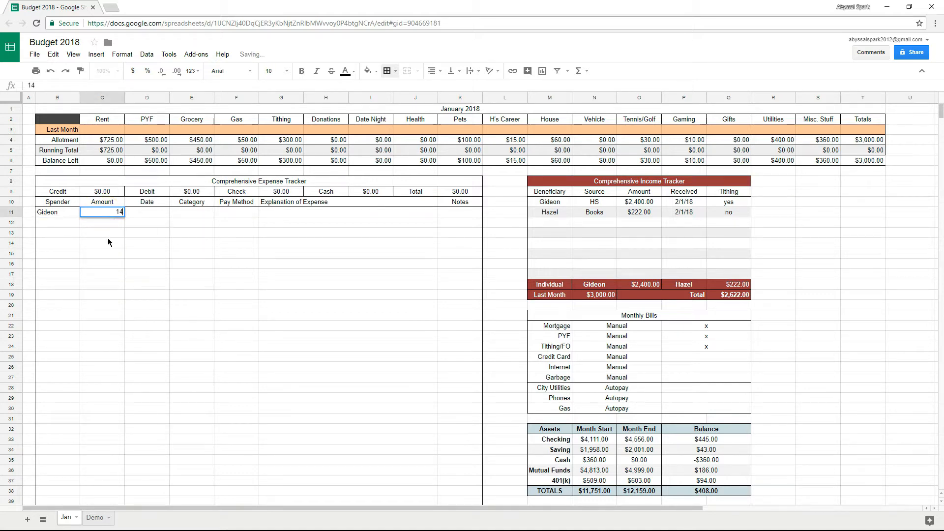
key("Tab")
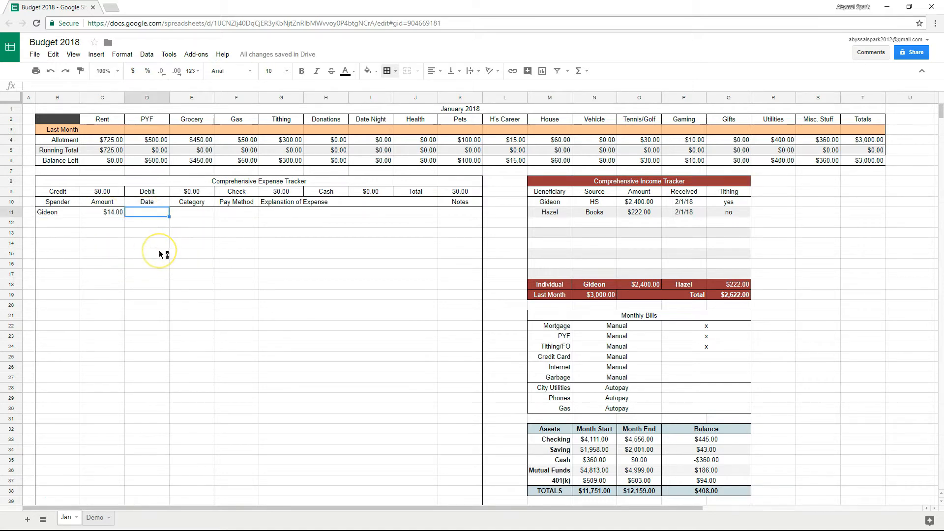
type("2/6/18")
key("Return")
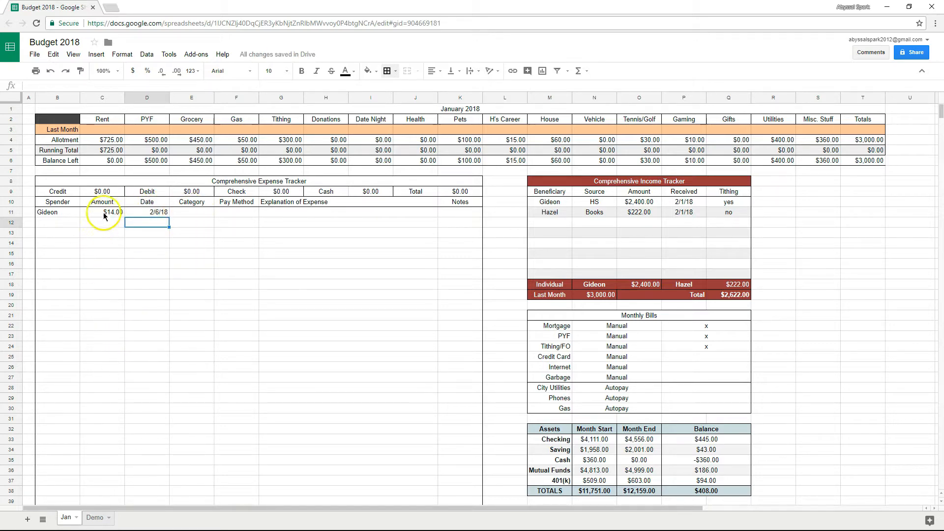
left_click(104, 215)
left_click(151, 214)
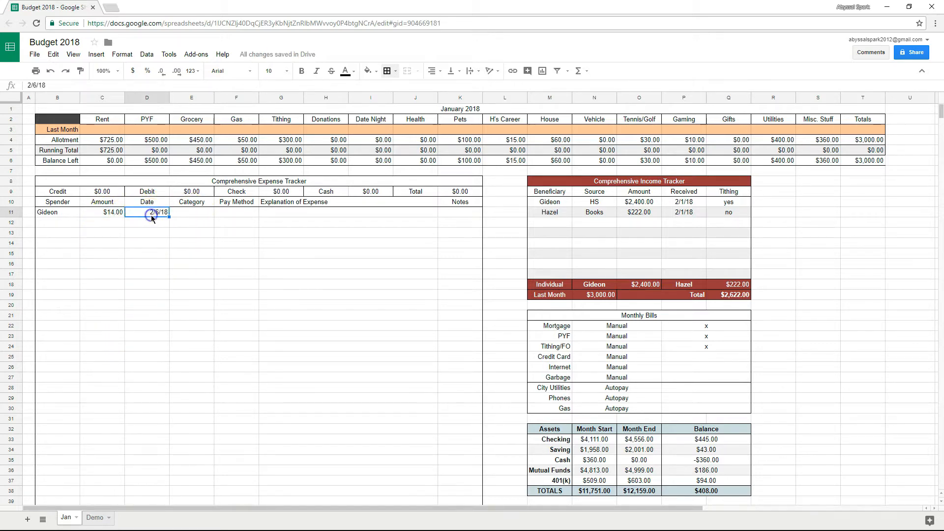
left_click(201, 213)
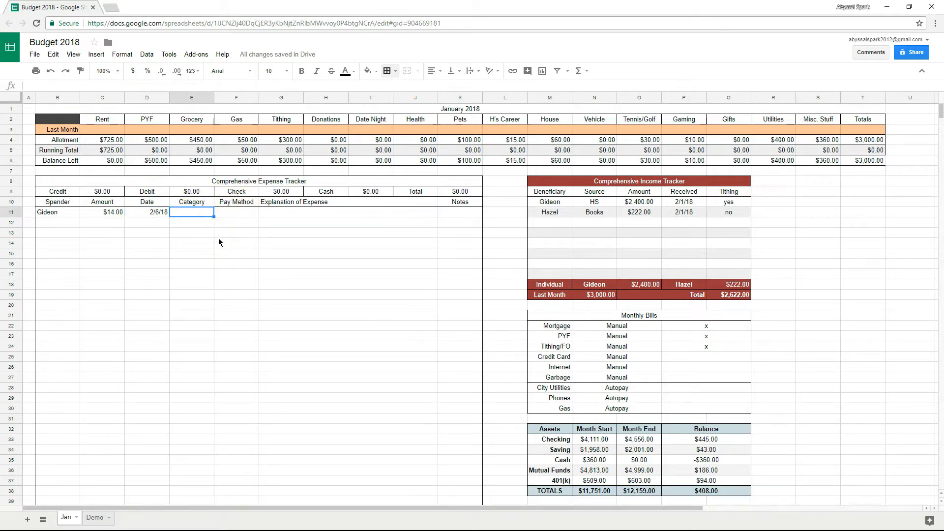
left_click(95, 518)
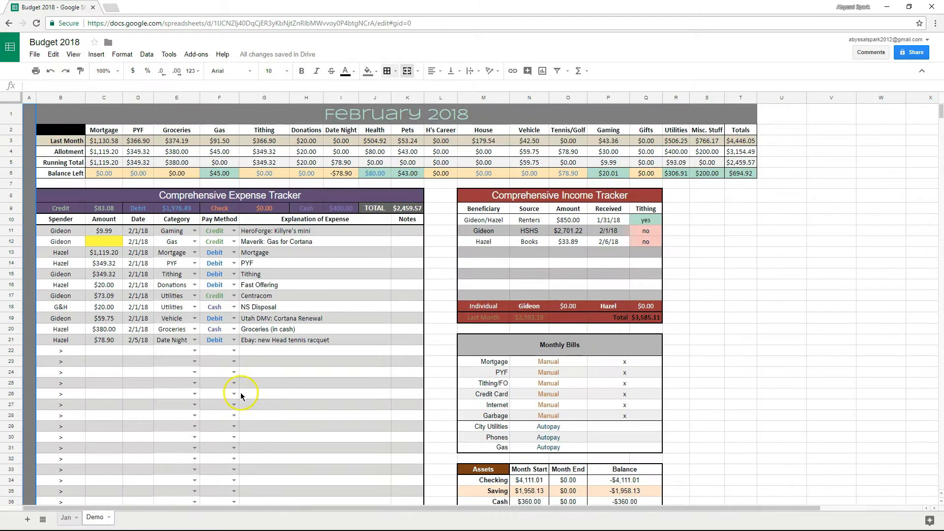
View the Demo sheet's Category dropdown options, then return to Jan and select E11.
left_click(195, 231)
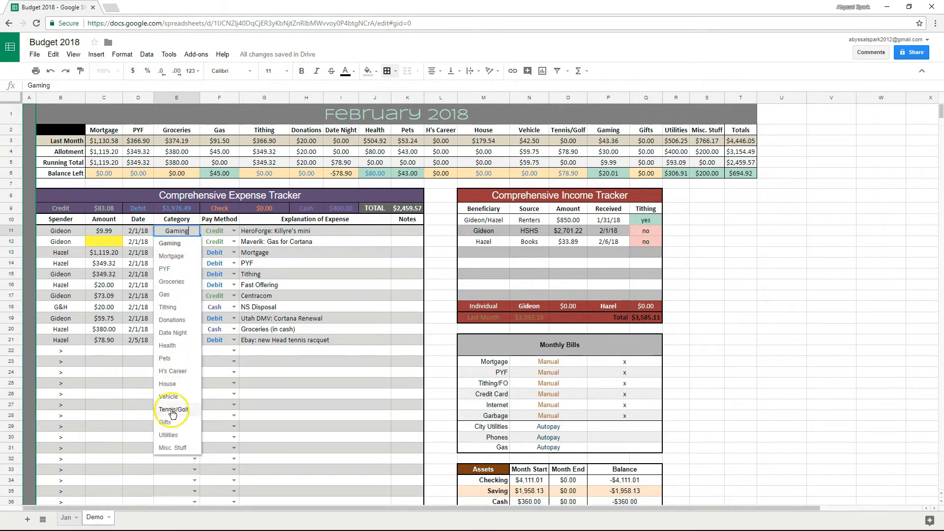
left_click(255, 404)
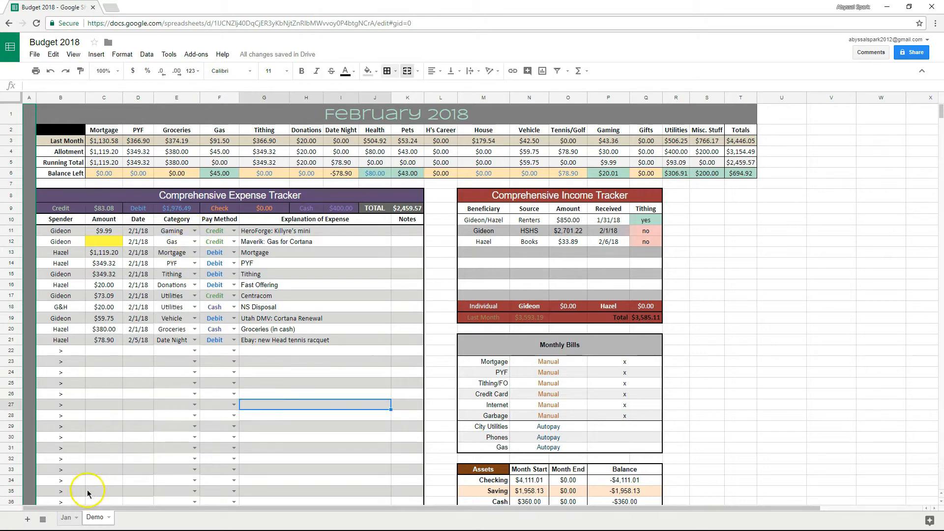
left_click(62, 520)
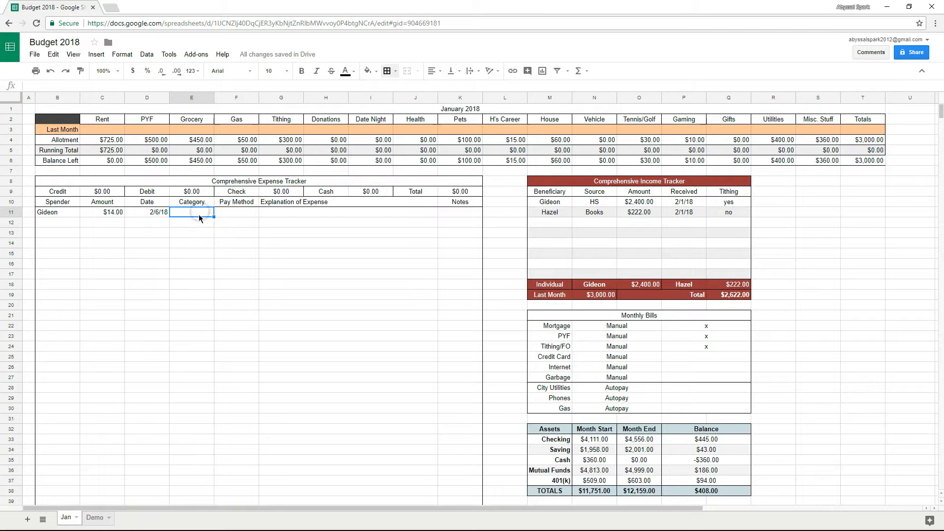
left_click_drag(201, 224, 196, 388)
left_click(258, 426)
left_click(198, 212)
Add a data-validation list from range C2:S2 to E11, rejecting invalid input.
left_click(146, 55)
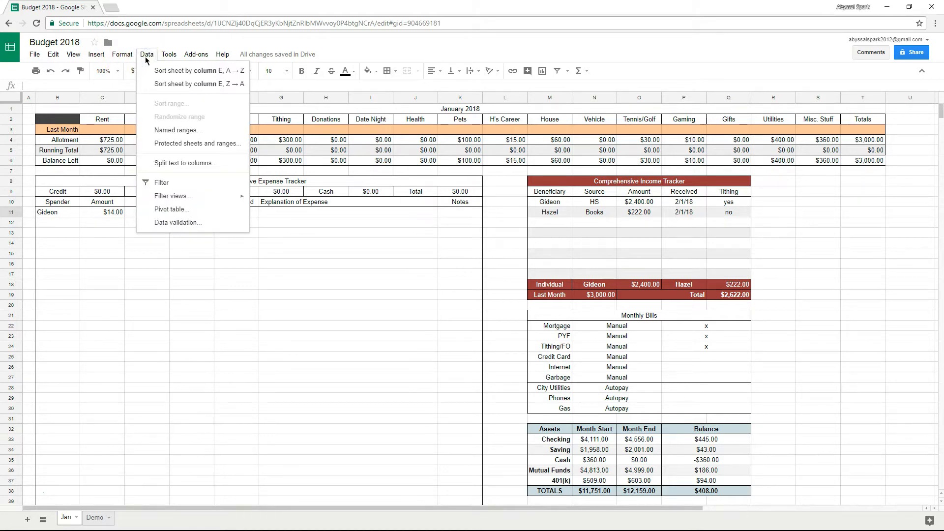
left_click(173, 226)
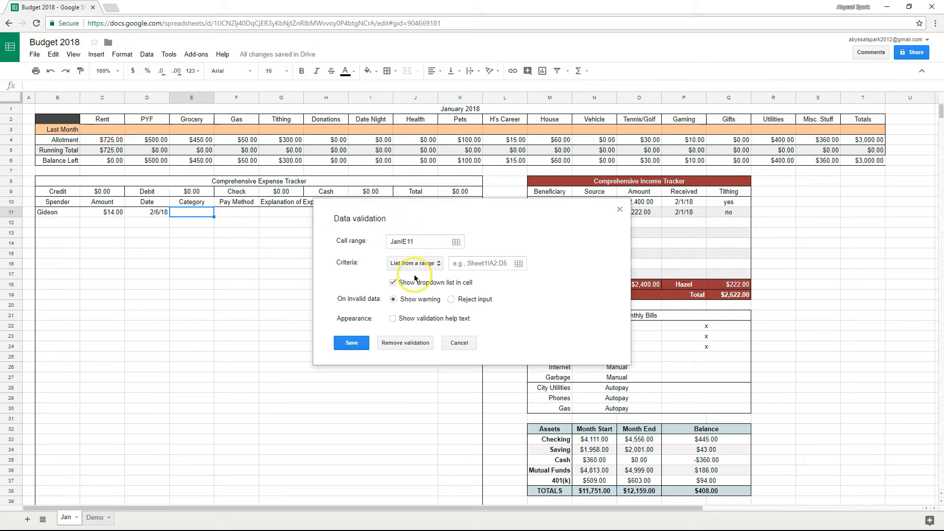
left_click_drag(102, 123, 820, 119)
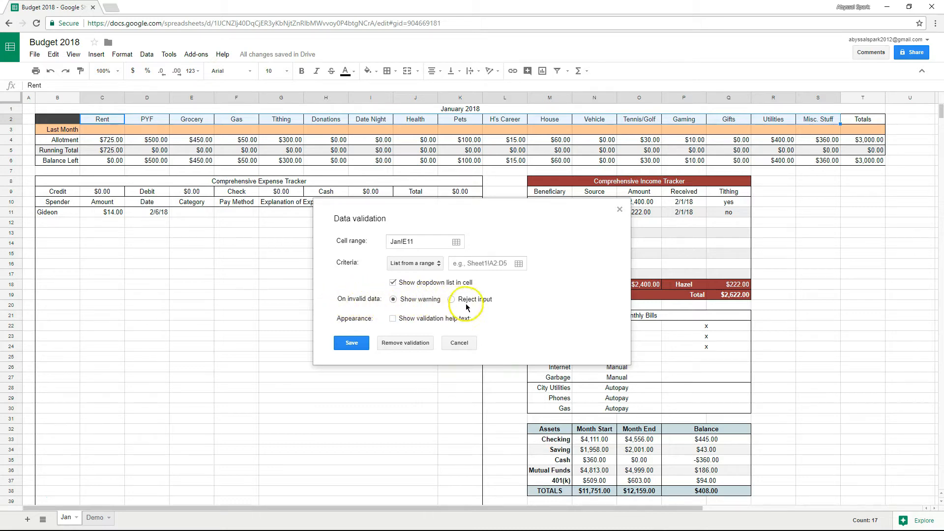
left_click(451, 299)
left_click(480, 263)
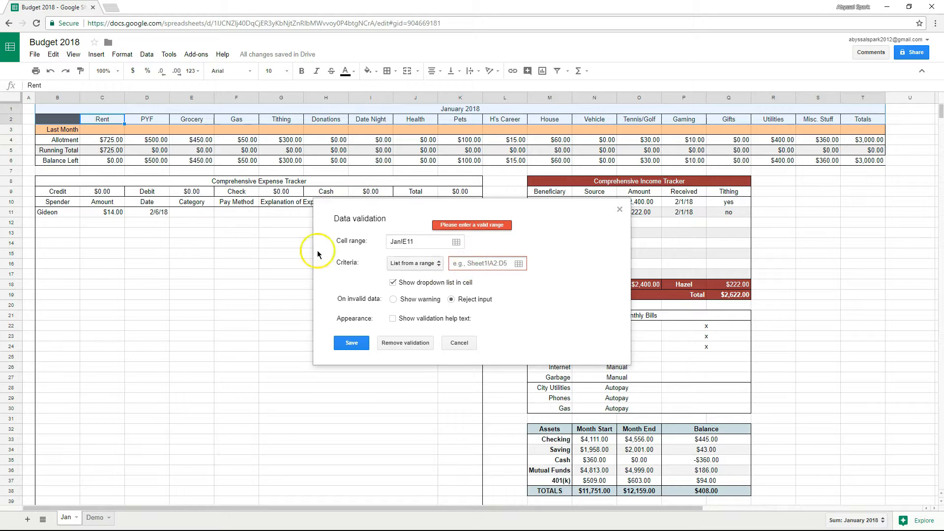
left_click_drag(101, 120, 820, 119)
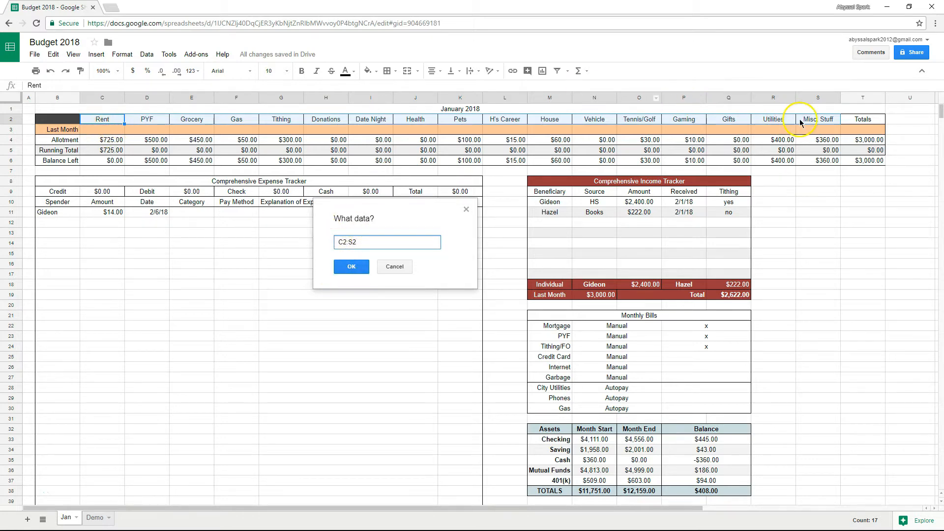
left_click(366, 266)
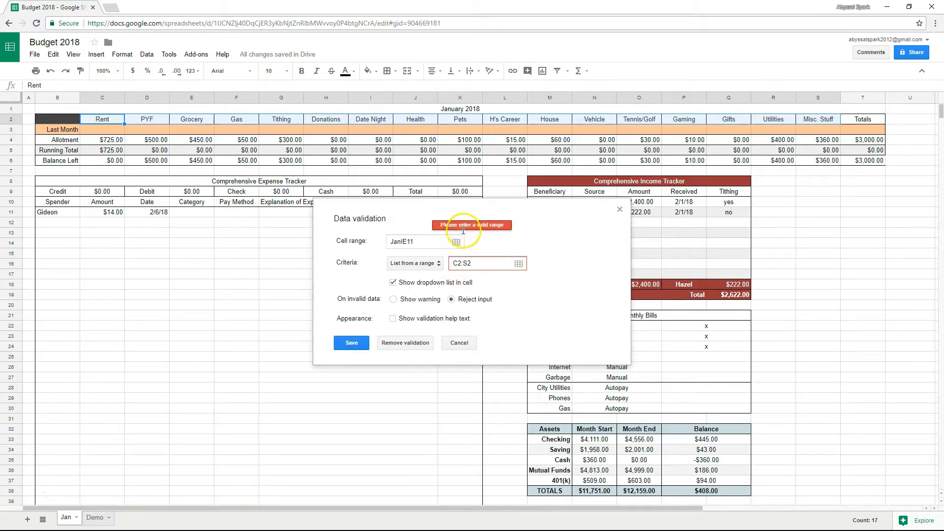
left_click(362, 342)
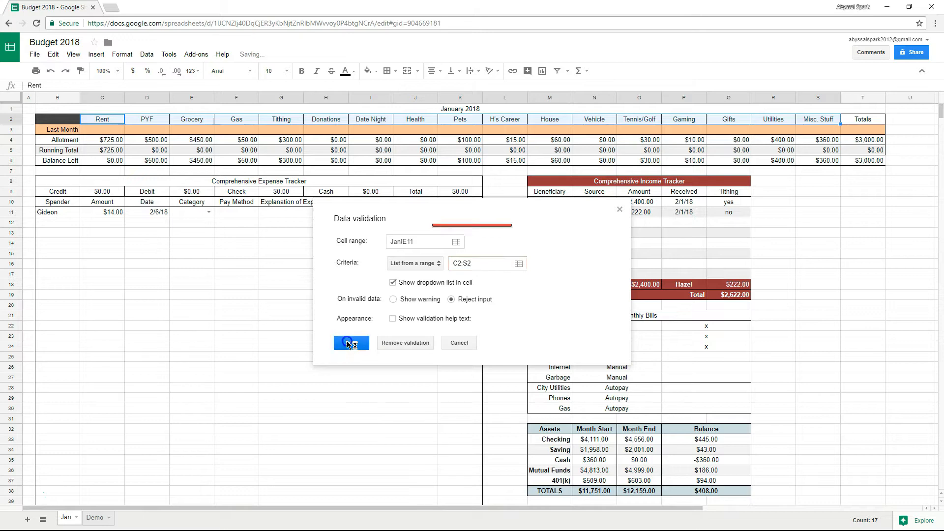
left_click(236, 316)
left_click(209, 213)
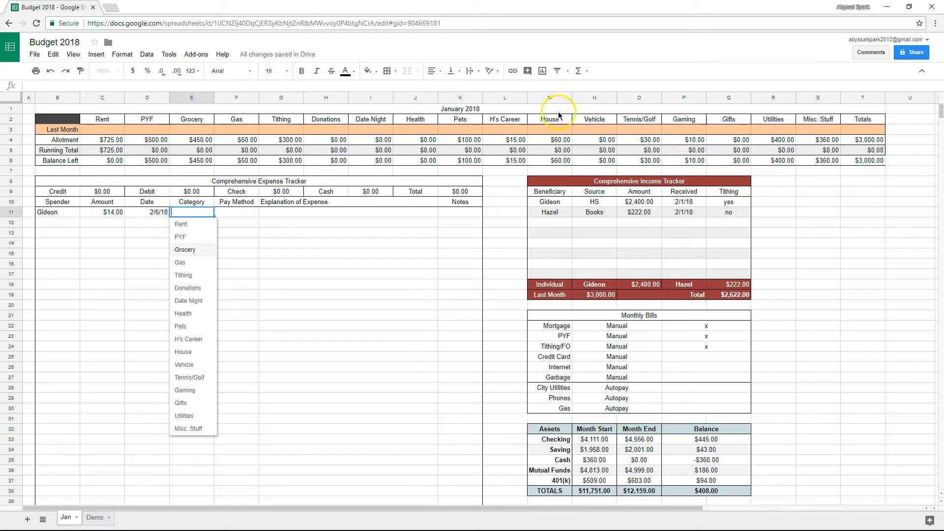
Copy E11's category dropdown down column E through row 29.
left_click(264, 254)
left_click_drag(195, 203, 214, 223)
left_click(182, 215)
left_click(236, 270)
left_click(202, 224)
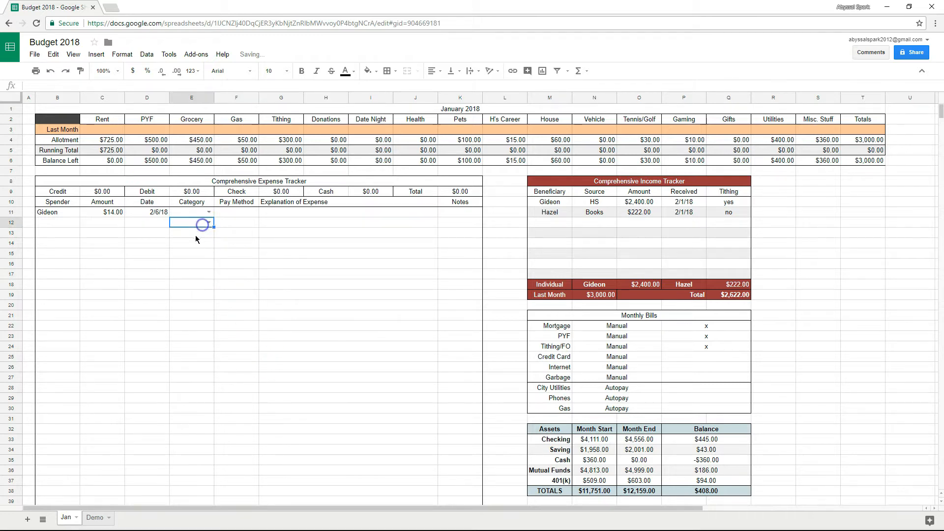
left_click(277, 287)
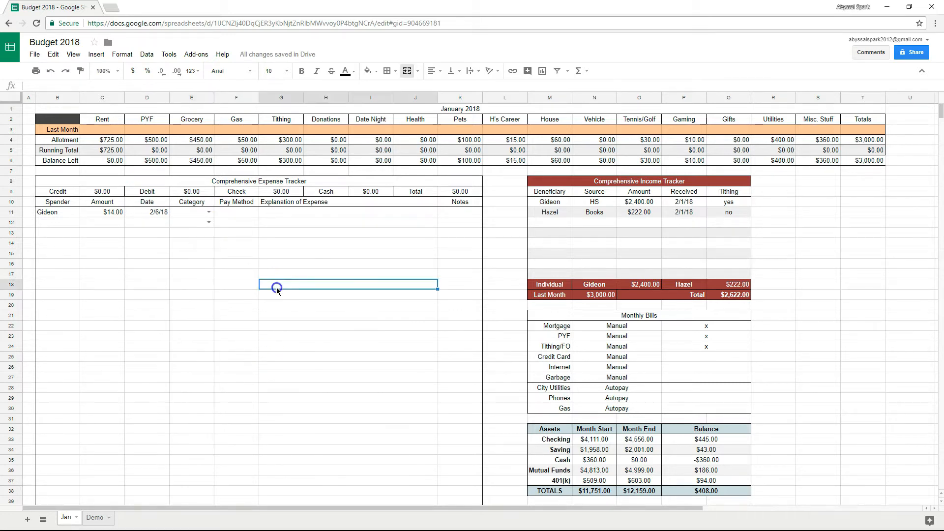
left_click(207, 224)
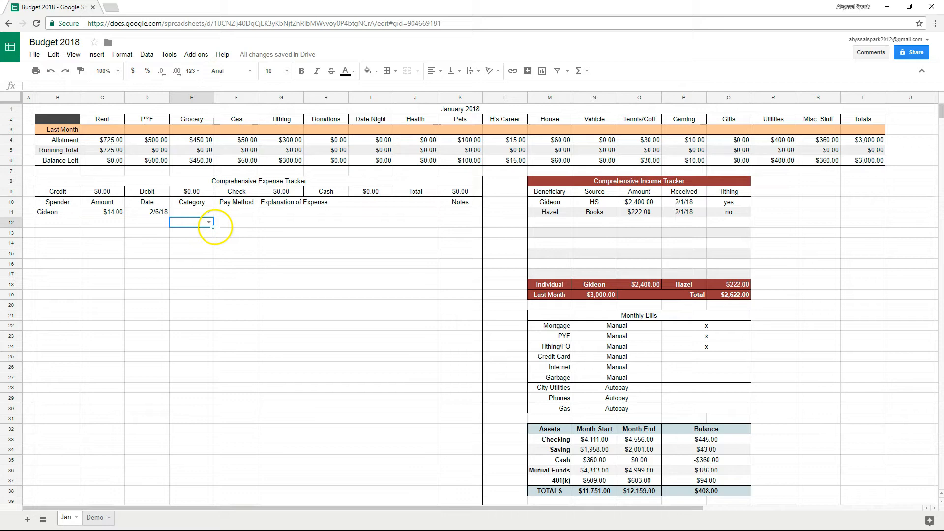
left_click_drag(213, 228, 210, 499)
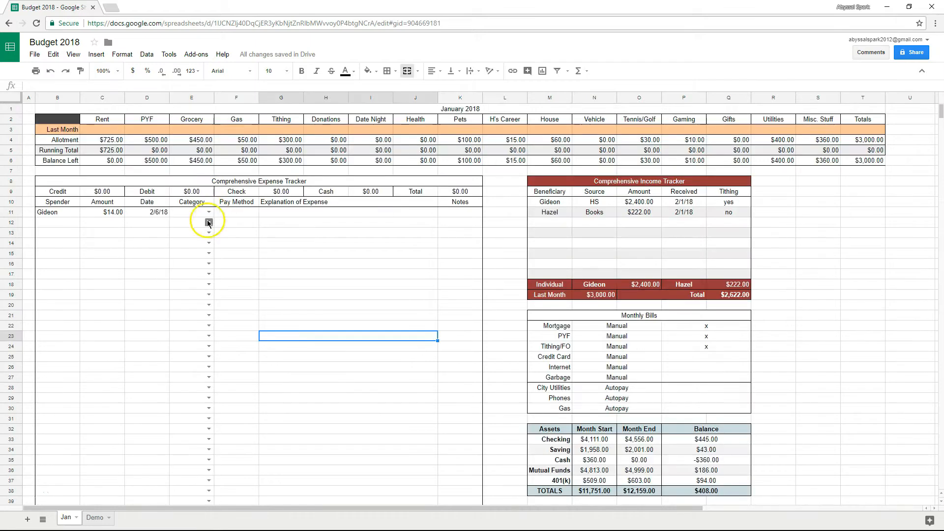
Verify the copied category dropdowns in lower rows, including row 27, then select F11.
left_click(209, 295)
left_click(240, 366)
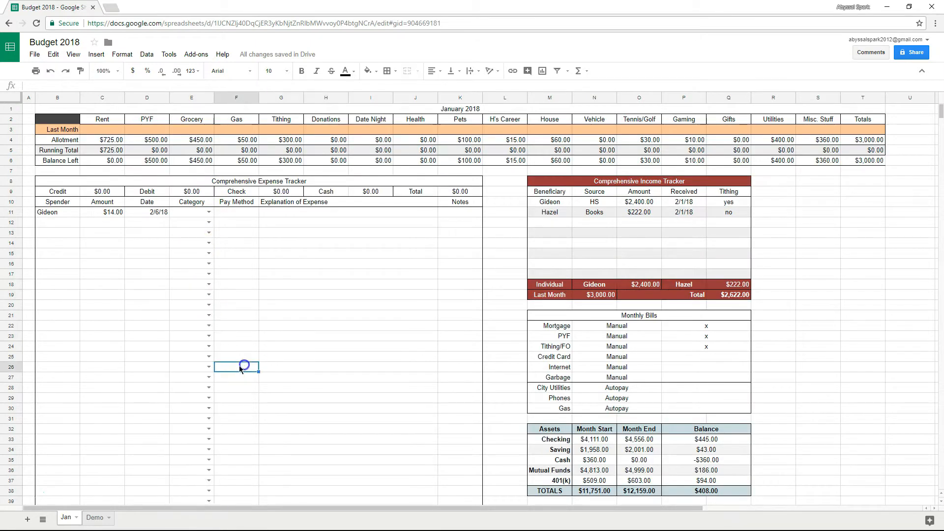
left_click(205, 378)
left_click(251, 399)
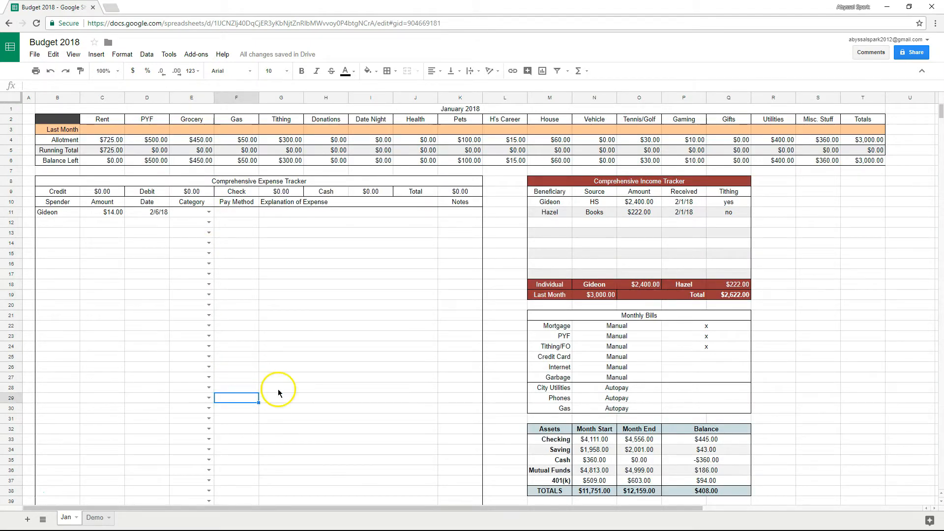
left_click(249, 212)
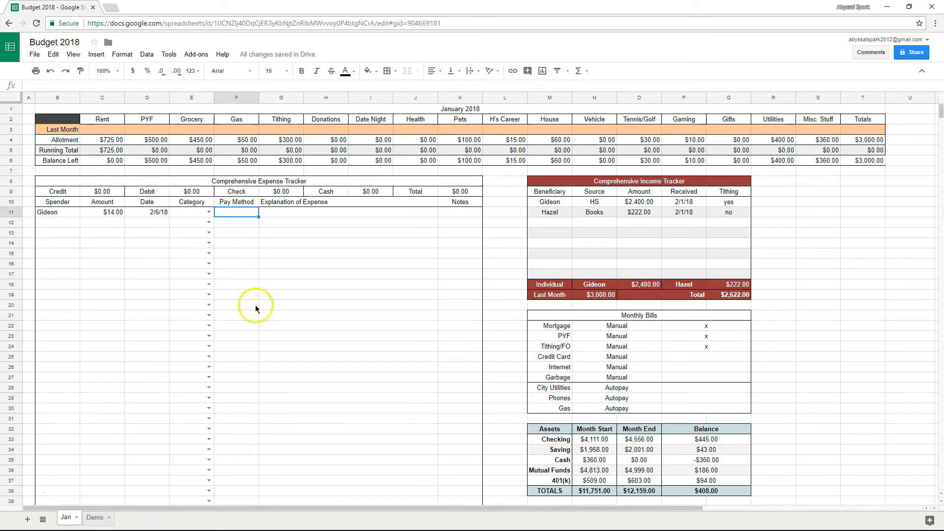
Give F11 a validation list of Credit, Debit, Check, Cash that rejects other input.
left_click(146, 55)
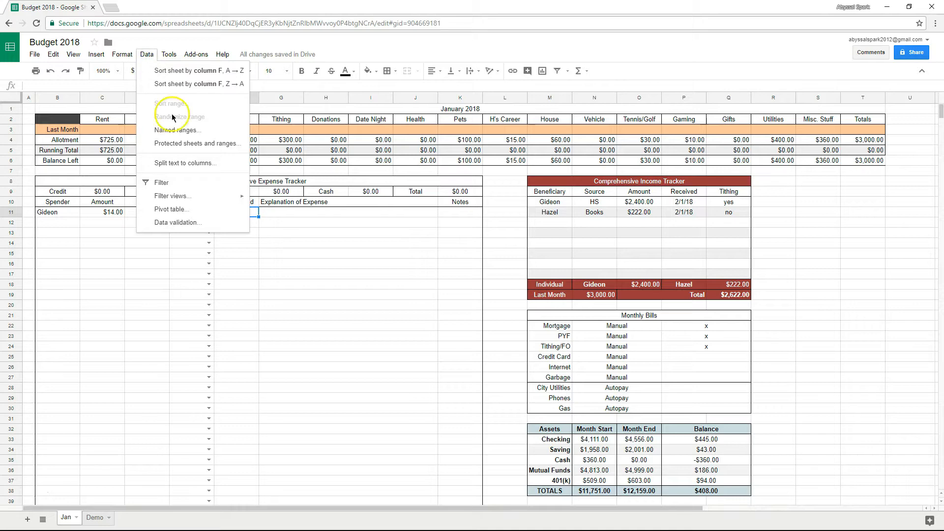
left_click(183, 224)
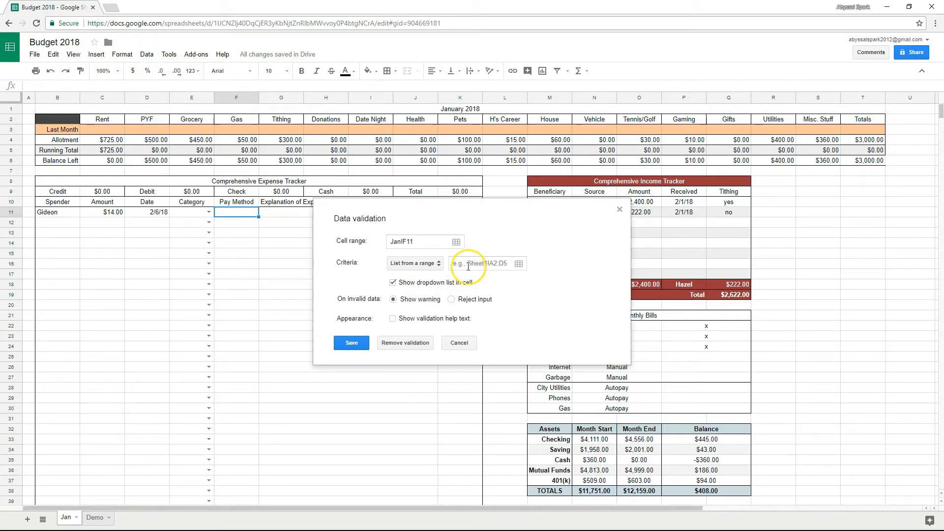
left_click(413, 263)
left_click(418, 275)
left_click(459, 264)
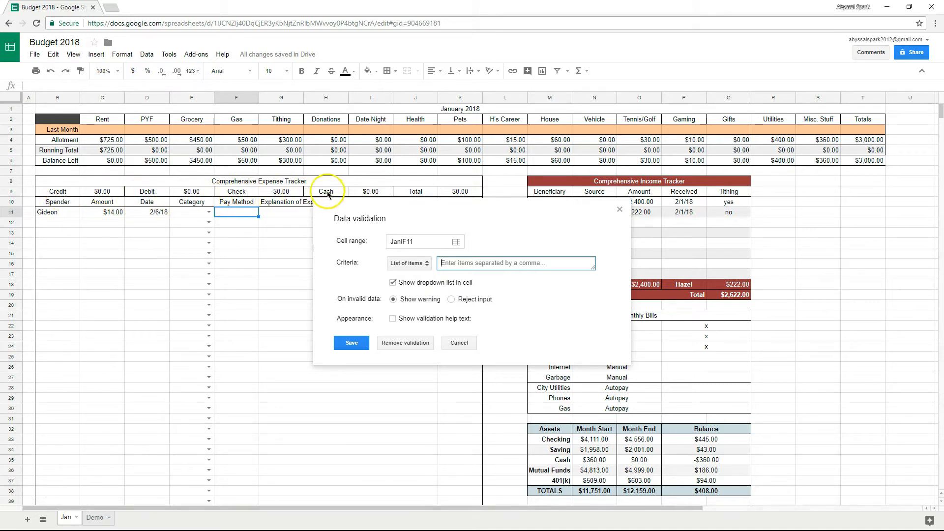
type("Credit,Debit,Check,Cash")
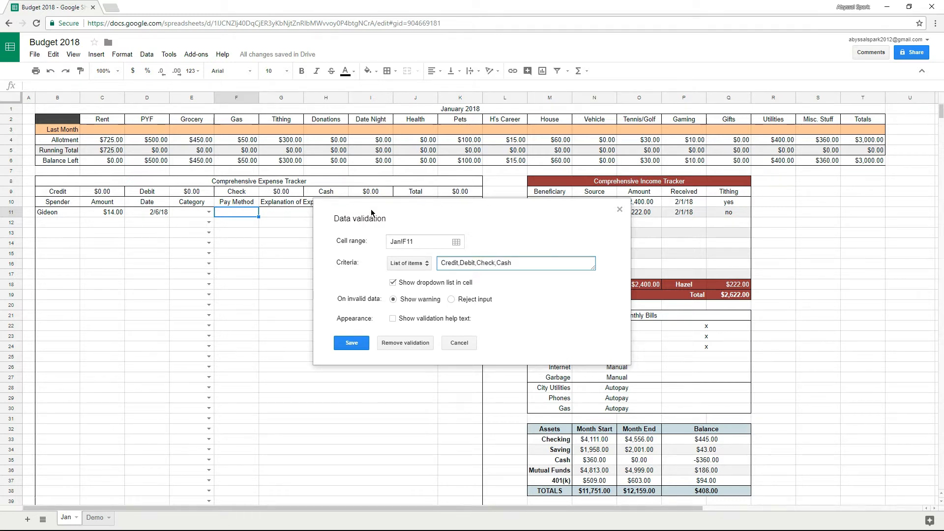
left_click(450, 298)
left_click(350, 343)
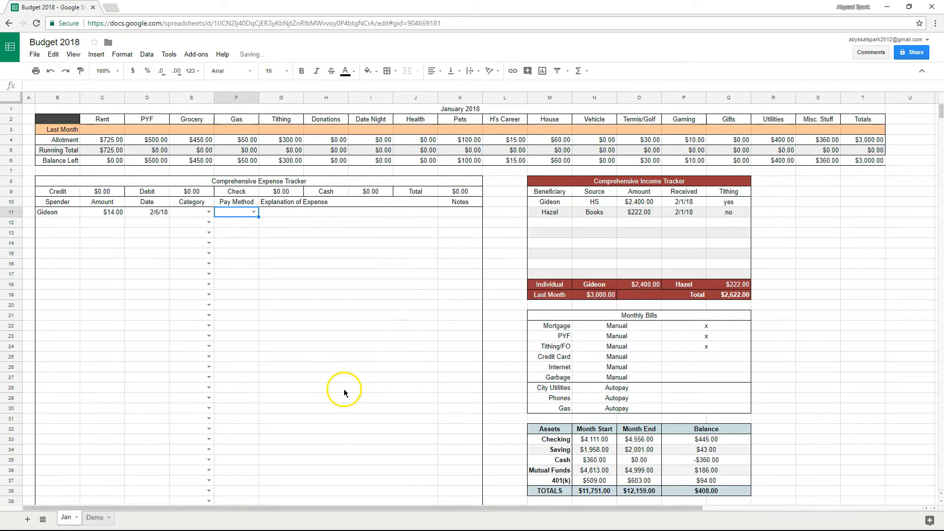
Copy F11's Pay Method dropdown far down column F and check it.
left_click(253, 212)
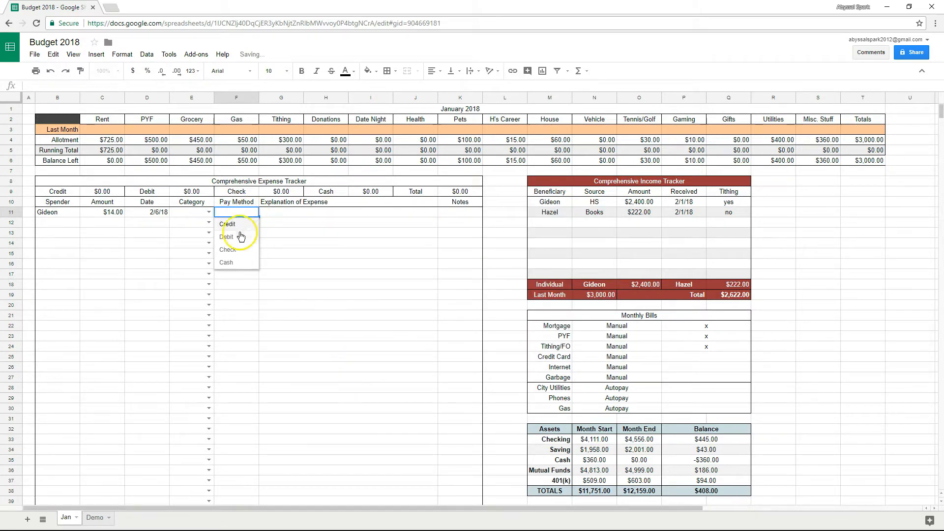
left_click(324, 262)
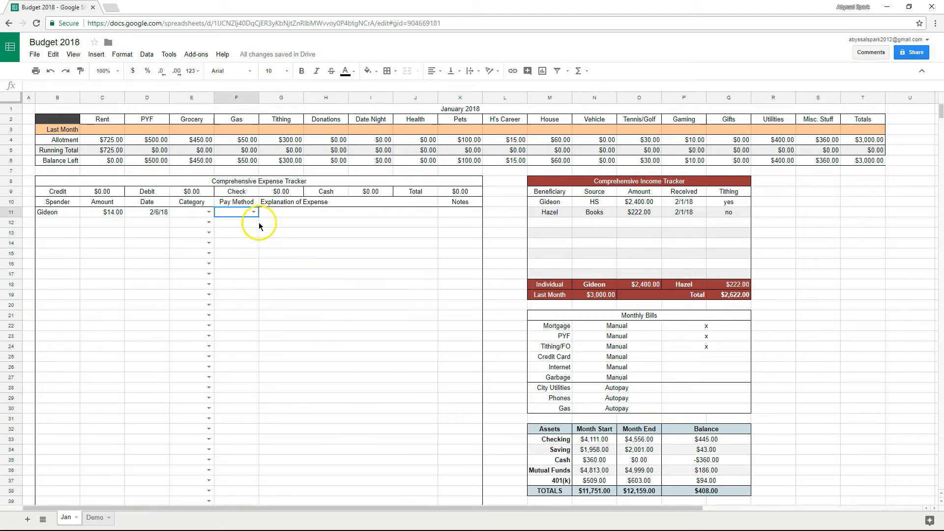
left_click_drag(258, 217, 239, 529)
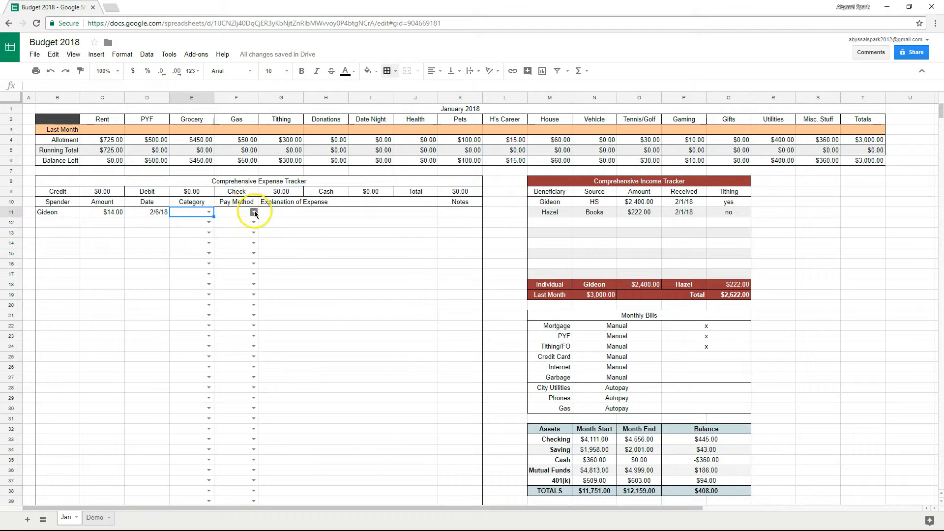
left_click(254, 212)
left_click(263, 220)
Enter 'DieHardDice.com -- Metal Dice Set' as G11's explanation, correcting the 'Det' typo.
left_click(296, 213)
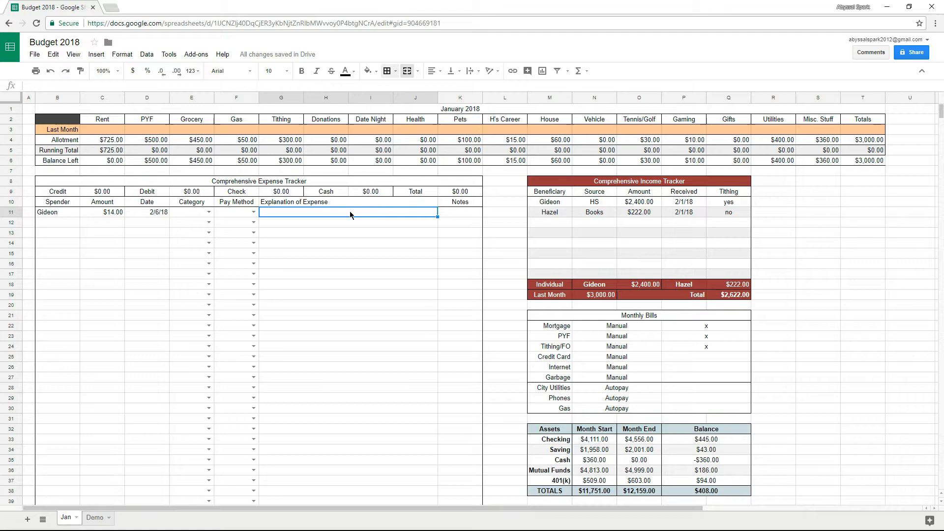
type("DieHardDice.com")
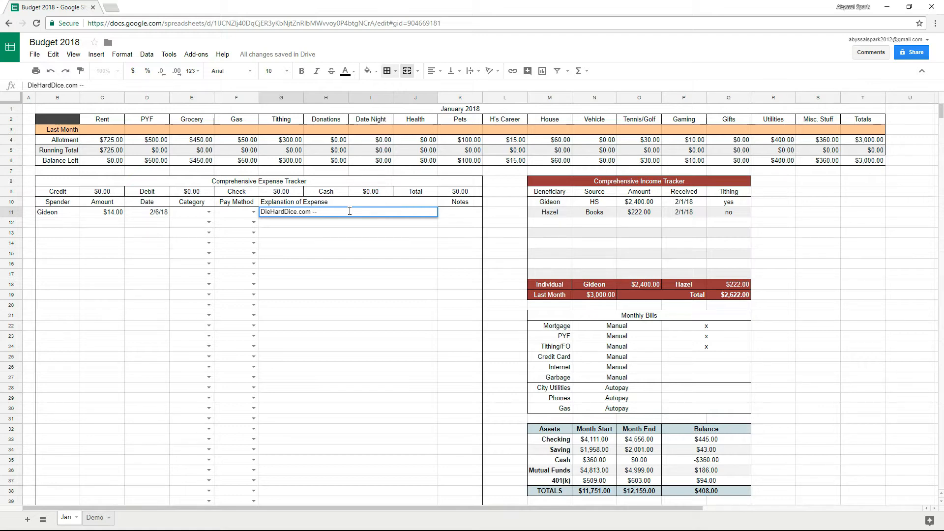
type("-- Metal Dice Det")
key("Return")
left_click(346, 220)
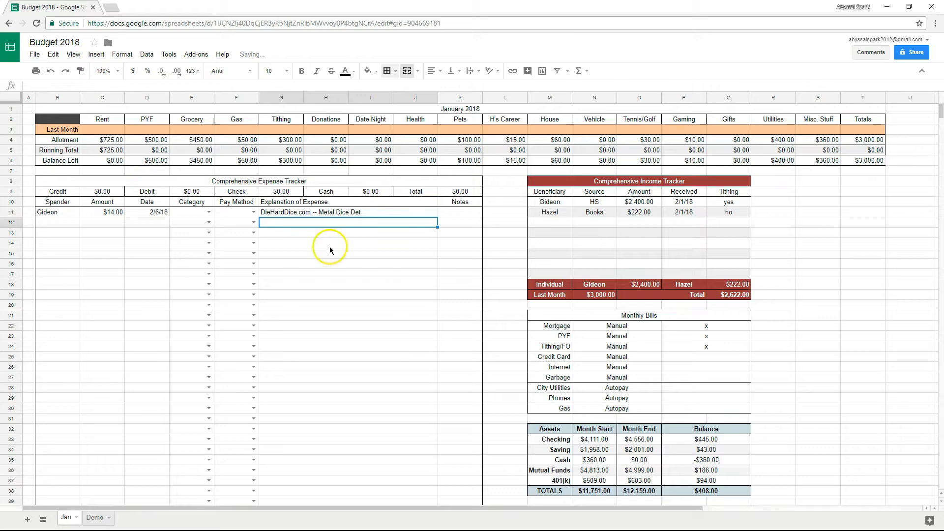
double_click(357, 213)
type("Set")
key("Return")
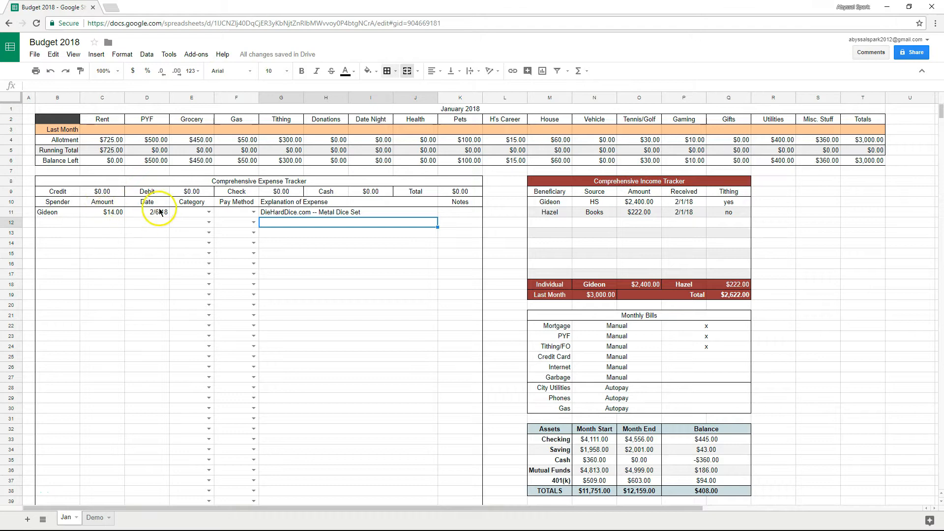
Set the first expense's category to Gaming, pay method Debit, and enter the reference number in Notes.
left_click(209, 212)
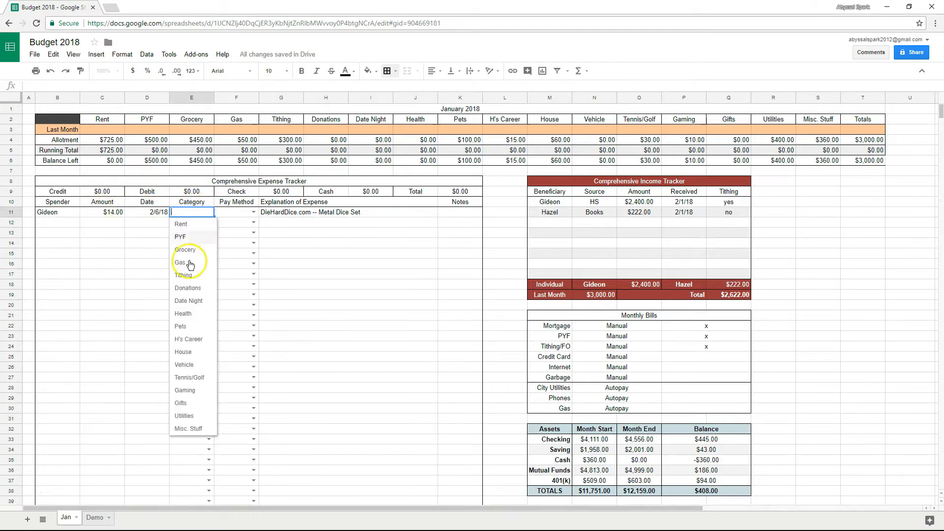
left_click(202, 395)
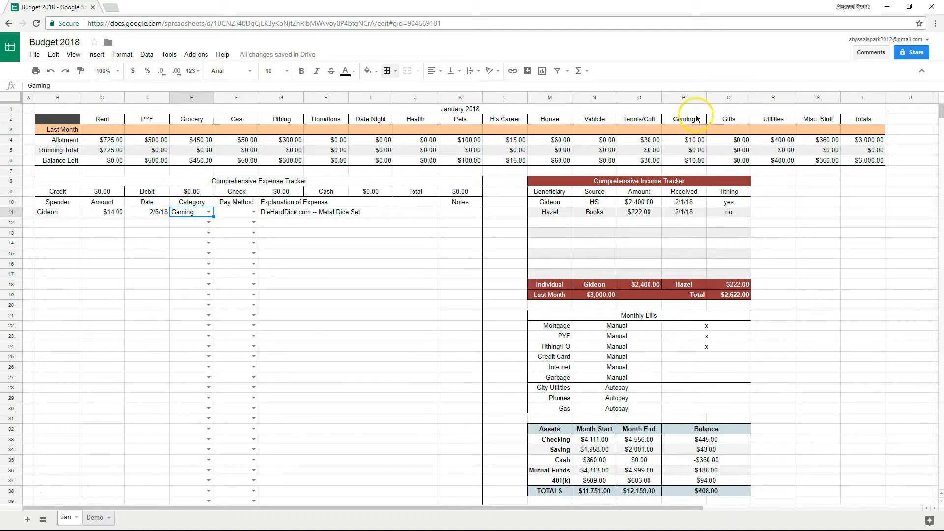
left_click(253, 212)
left_click(245, 238)
left_click(469, 214)
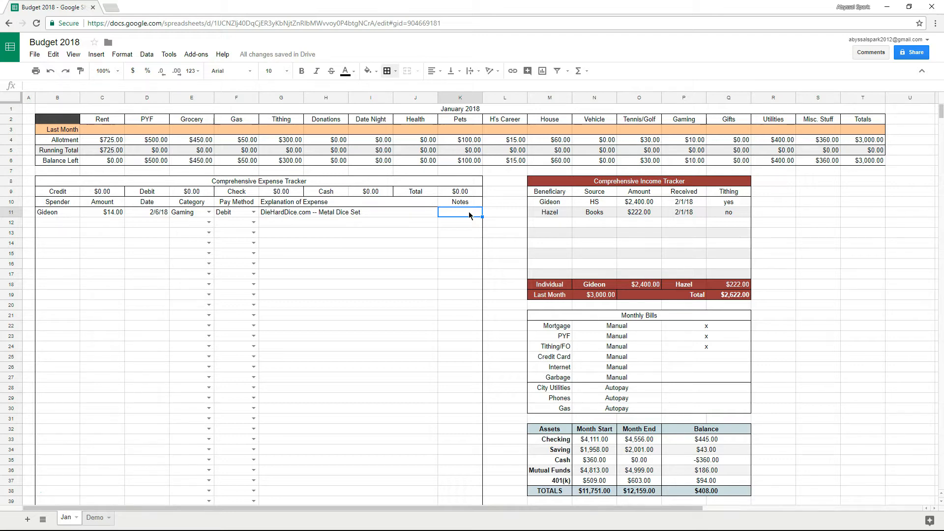
key("Return")
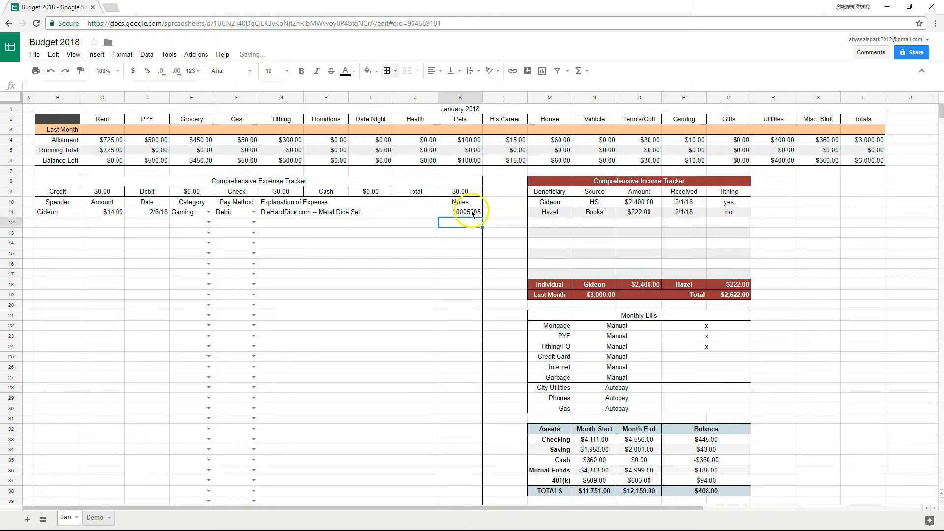
left_click(480, 212)
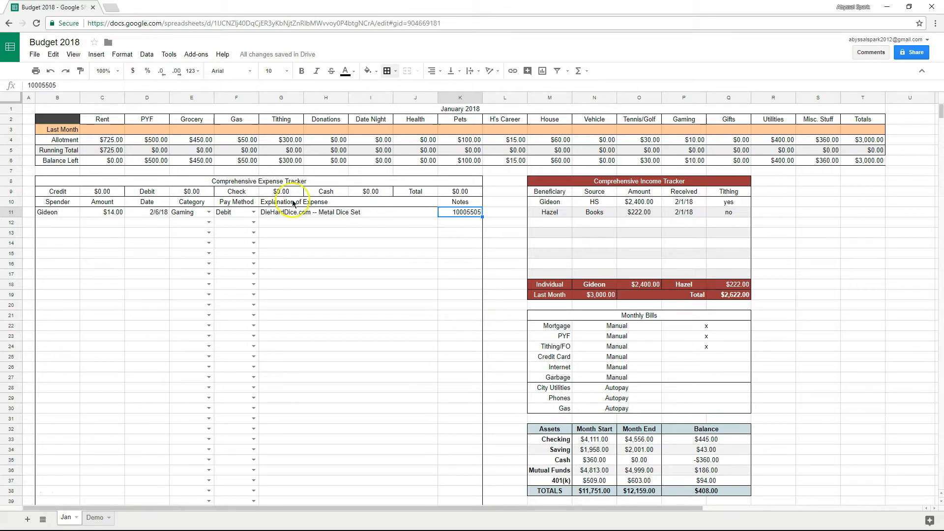
Review the tracker title, first expense's explanation and note, and row 13's empty amount.
left_click(241, 181)
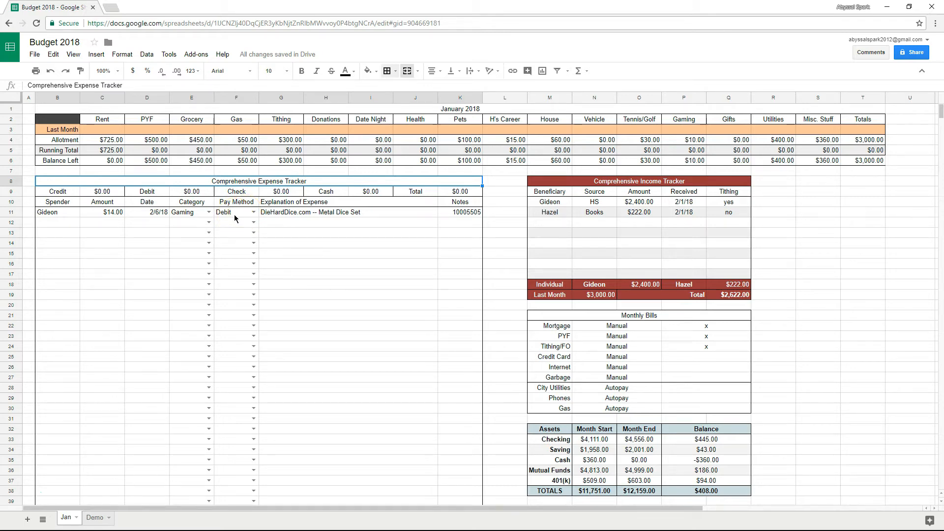
left_click(343, 213)
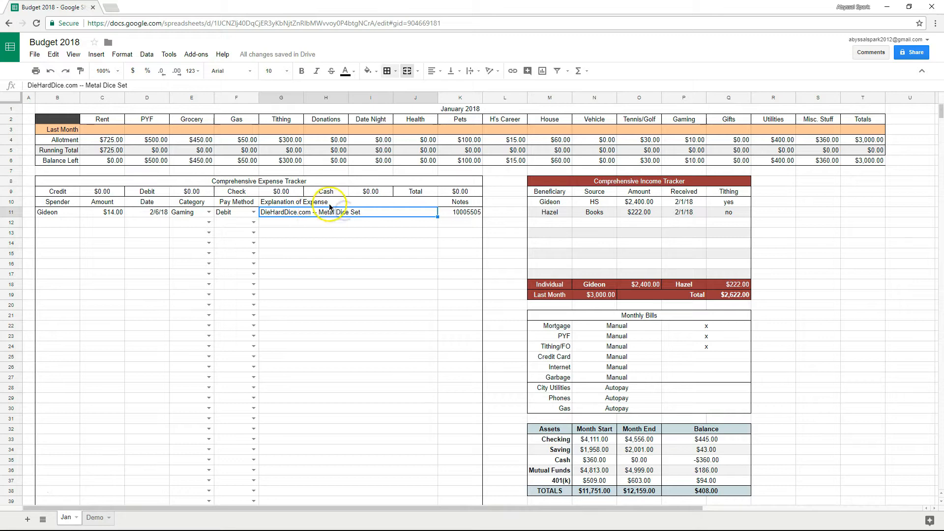
left_click(456, 212)
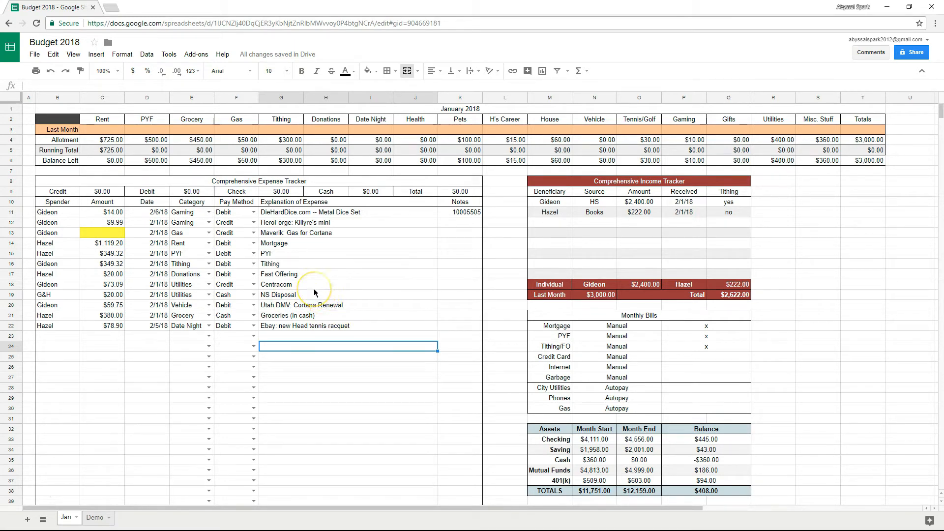
left_click(107, 234)
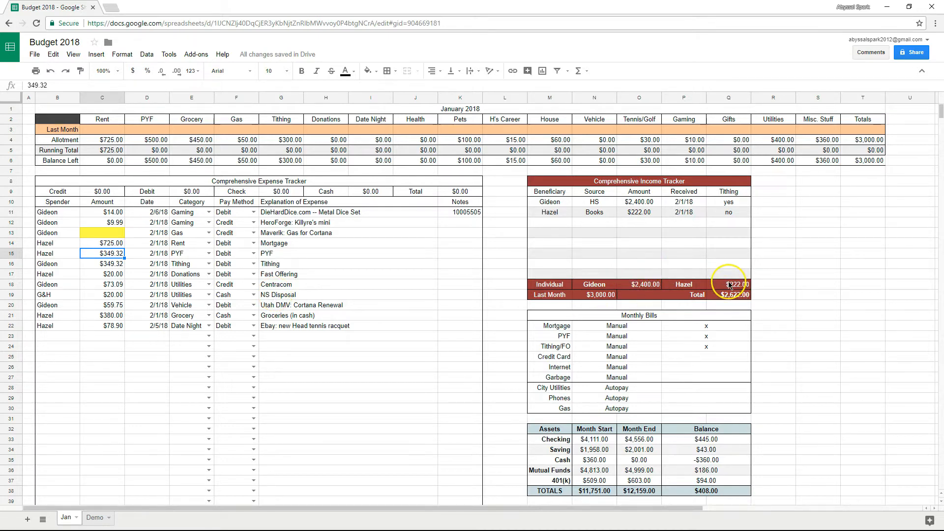
Replace C5 with =SUMIF(E11:E200,"Rent",C11:C200) so the Rent total shows $725.00.
left_click(120, 150)
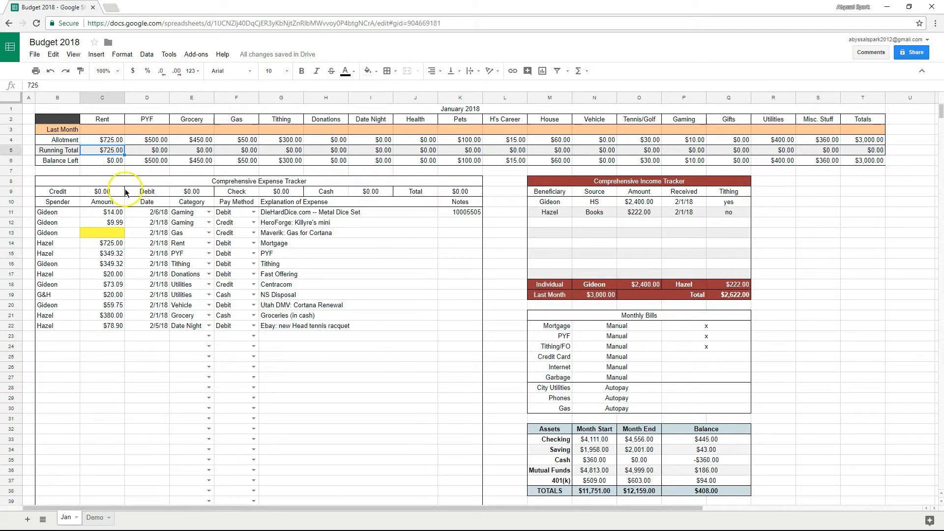
key("Delete")
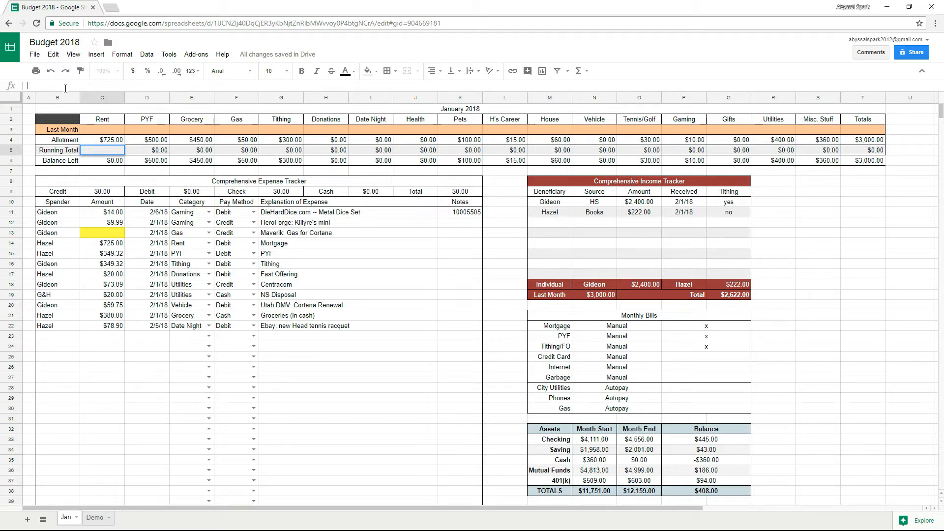
type("=sumif")
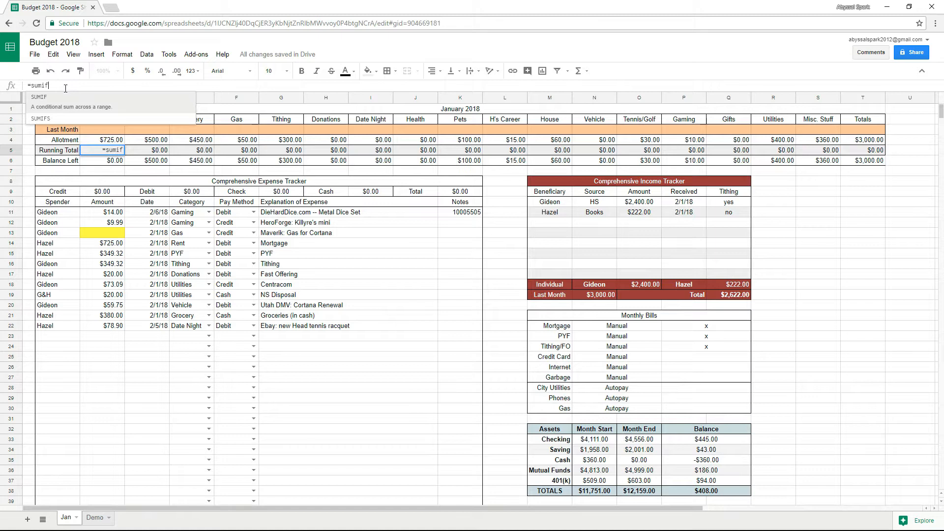
type("(")
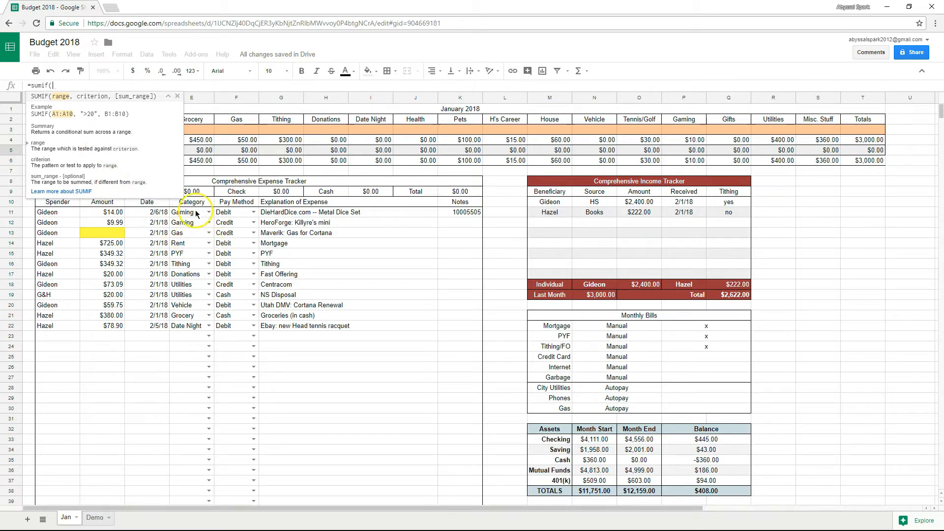
left_click_drag(195, 213, 225, 417)
scroll(229, 430, "up", 15)
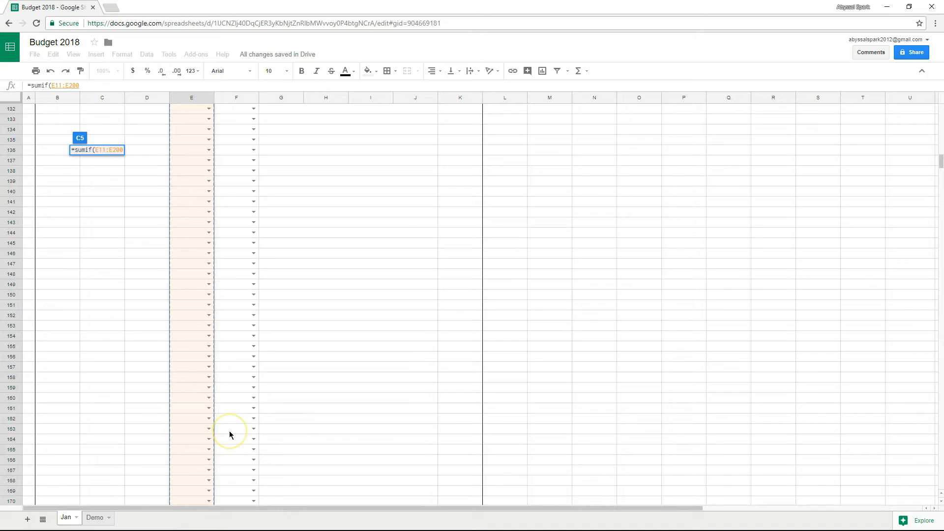
scroll(229, 431, "up", 16)
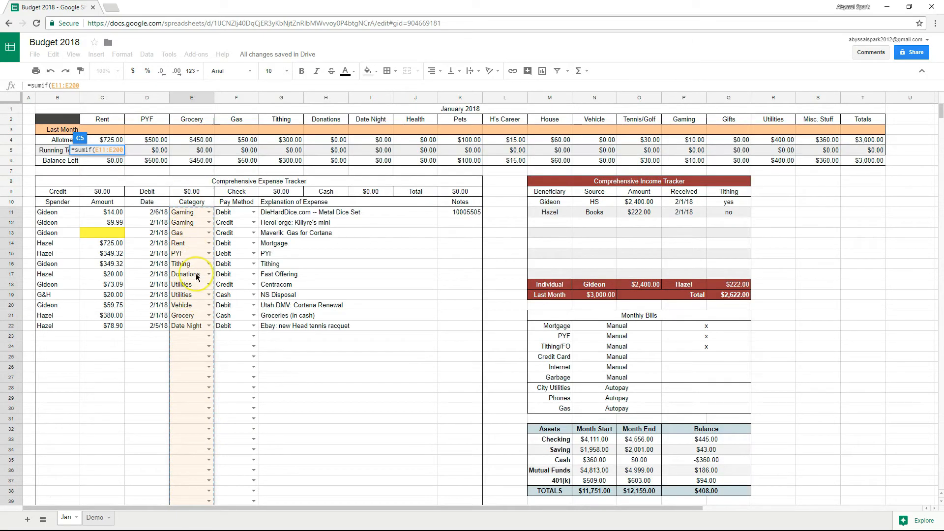
type(",")
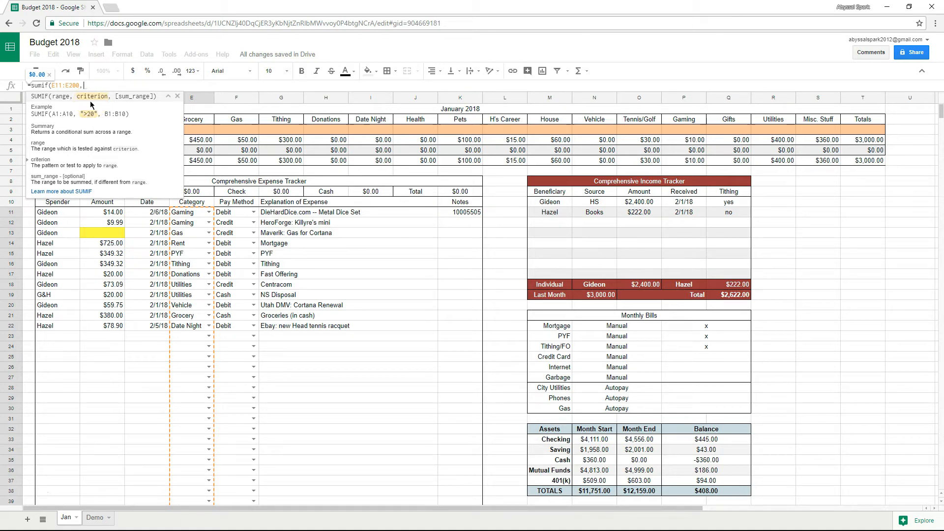
type("\"Remn")
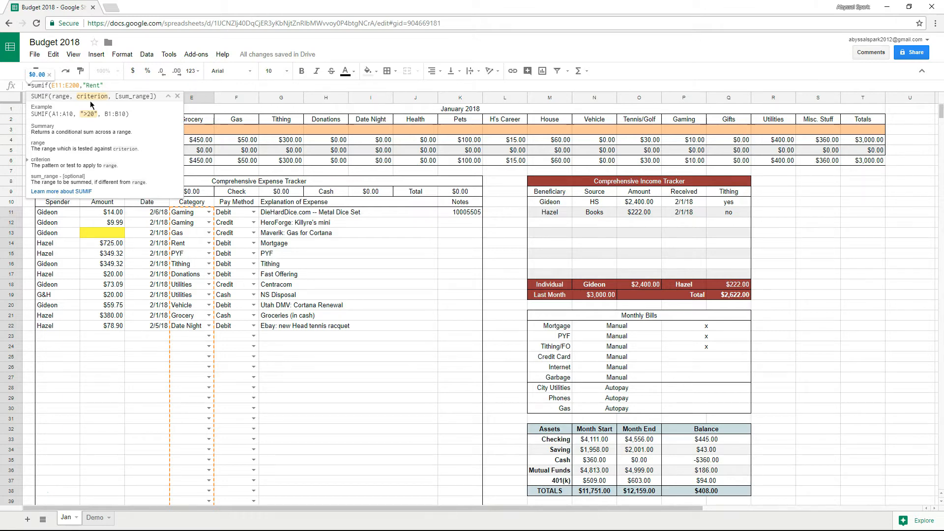
type(",")
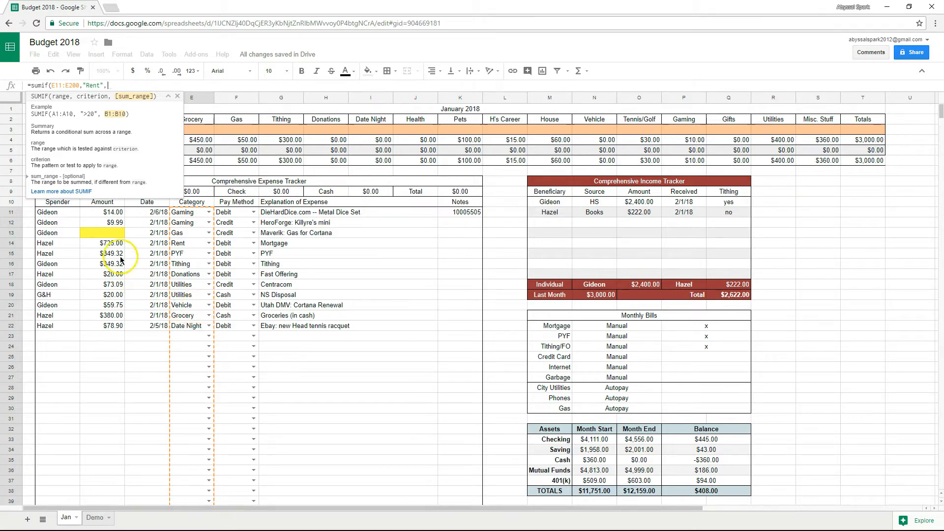
left_click(107, 212)
left_click_drag(99, 232, 85, 526)
type(")")
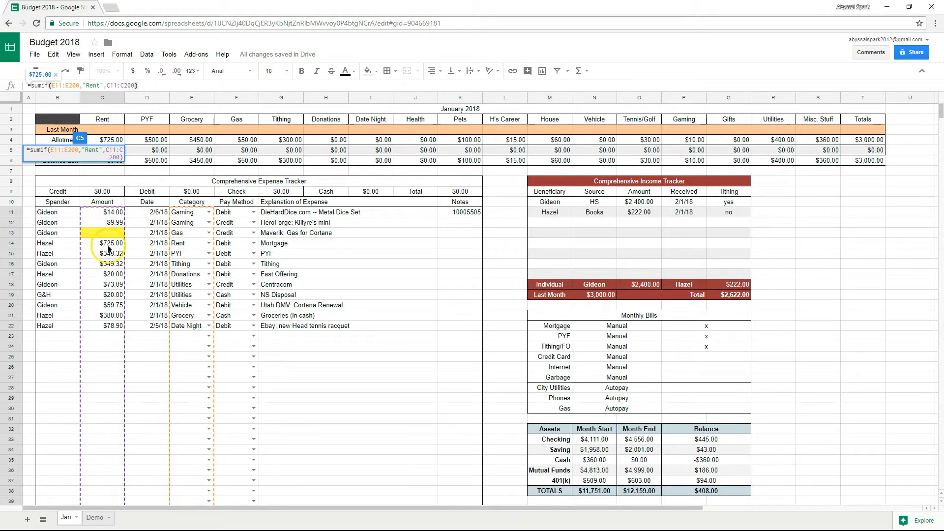
key("Return")
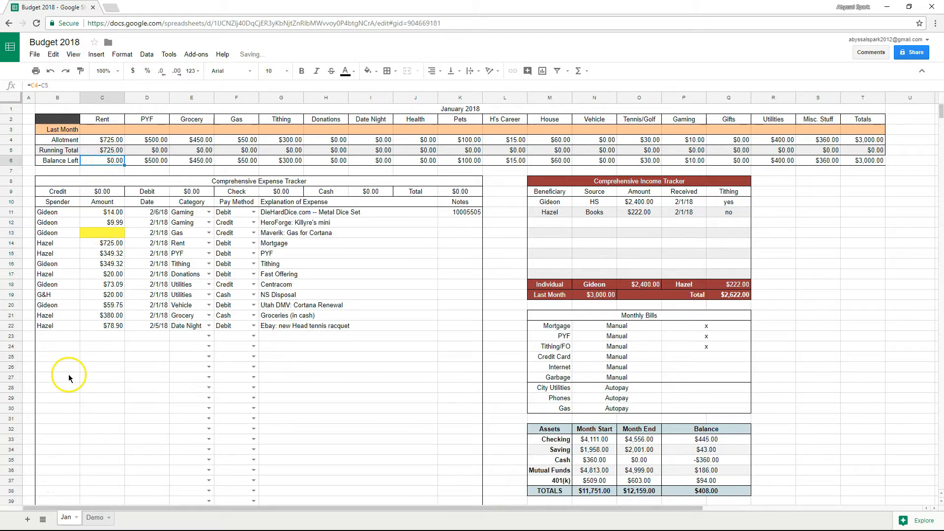
left_click(113, 336)
type("5000")
left_click(149, 335)
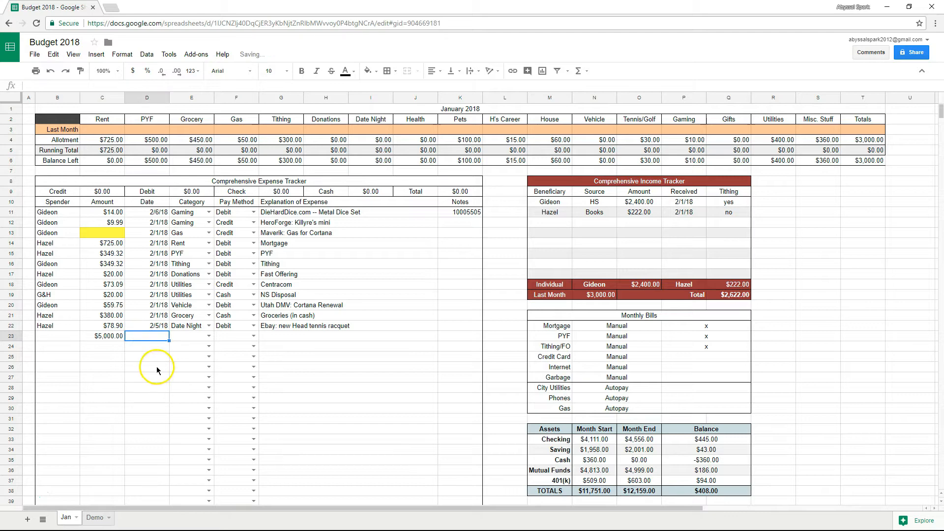
left_click(207, 335)
left_click(199, 347)
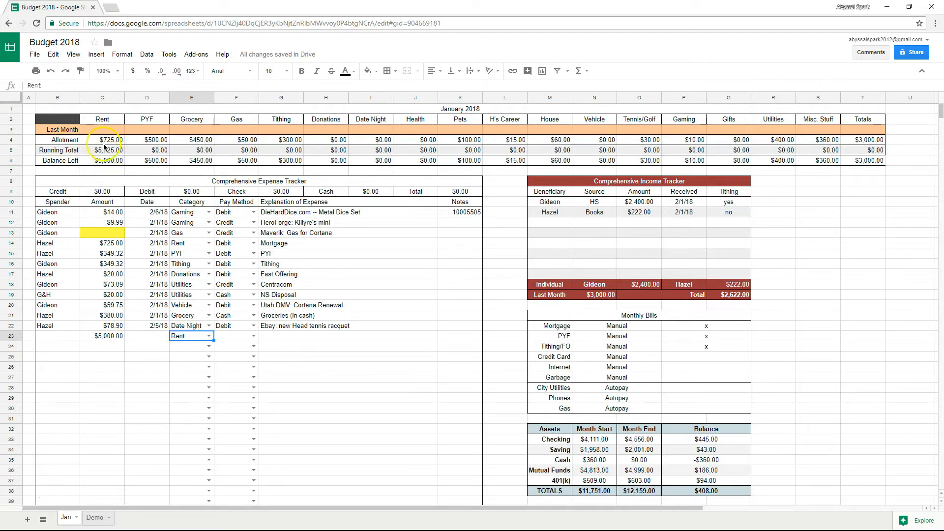
left_click(117, 337)
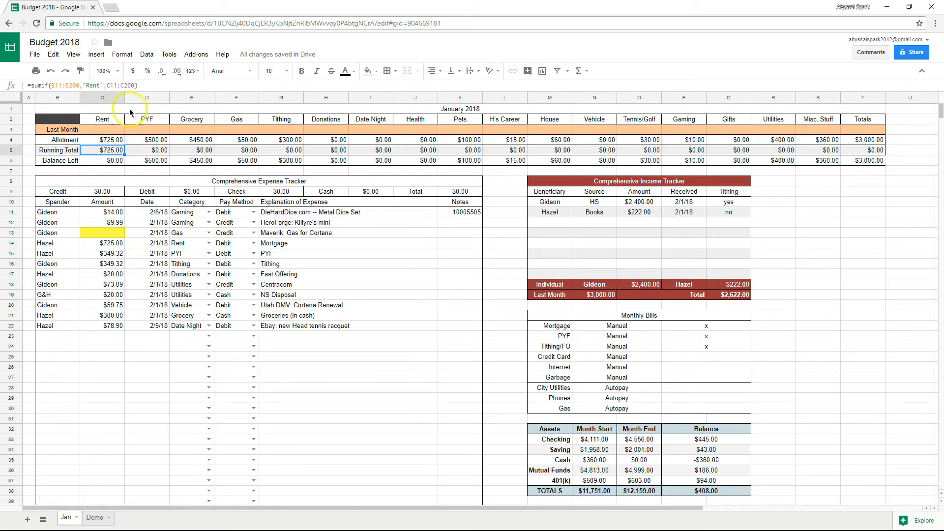
Copy the Rent running-total SUMIF formula from C5.
left_click(144, 86)
key("Return")
left_click(118, 150)
mouse_move(143, 86)
left_mouse_down()
mouse_move(26, 94)
mouse_move(41, 159)
left_mouse_up()
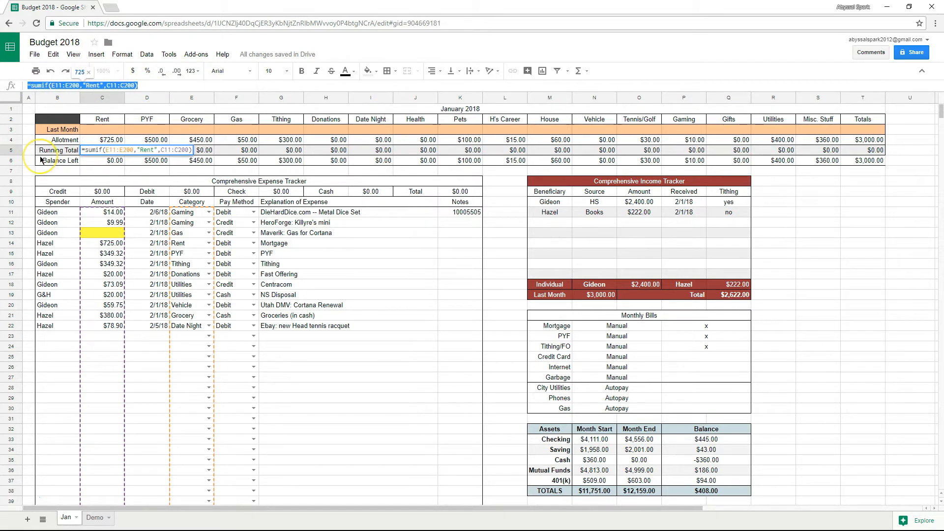
left_click(110, 153)
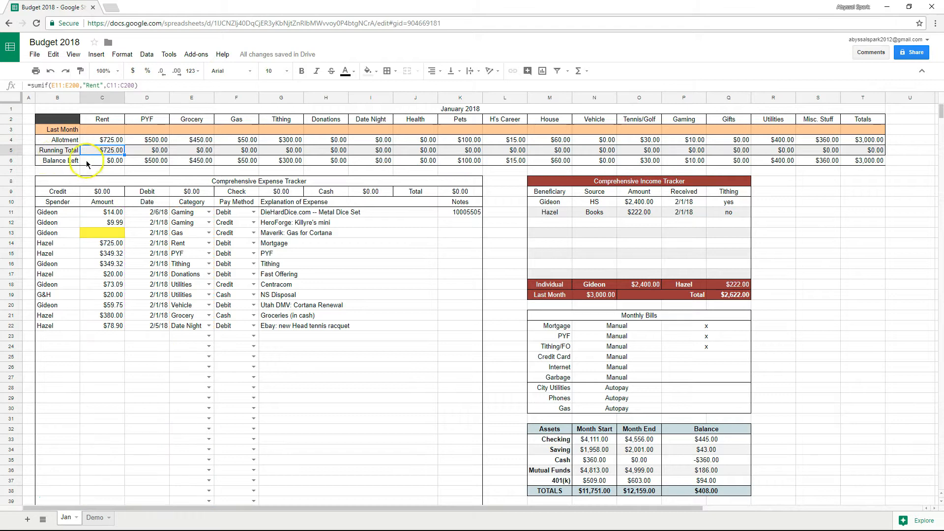
right_click(114, 156)
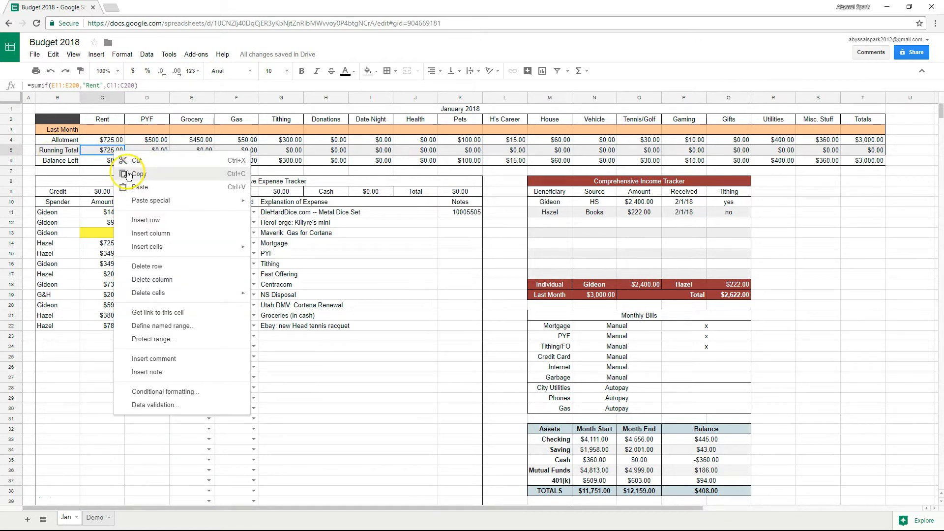
left_click(126, 174)
left_click_drag(142, 85, 26, 101)
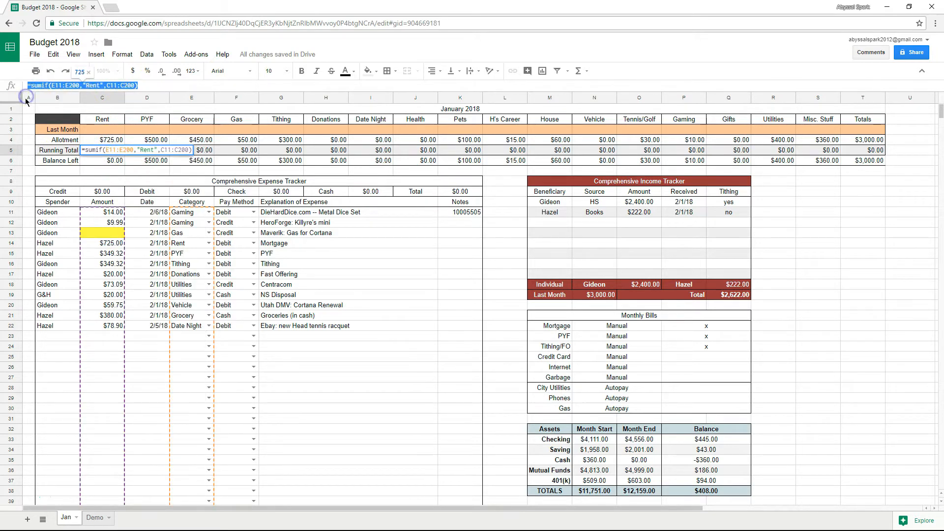
Paste the SUMIF formula into the PYF, Grocery, Gas and remaining running-total cells.
left_click(146, 151)
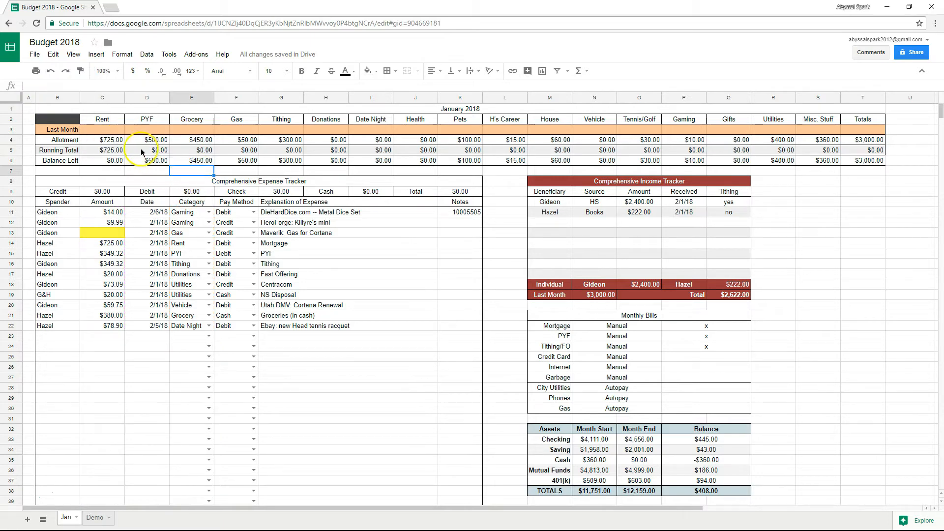
left_click(126, 87)
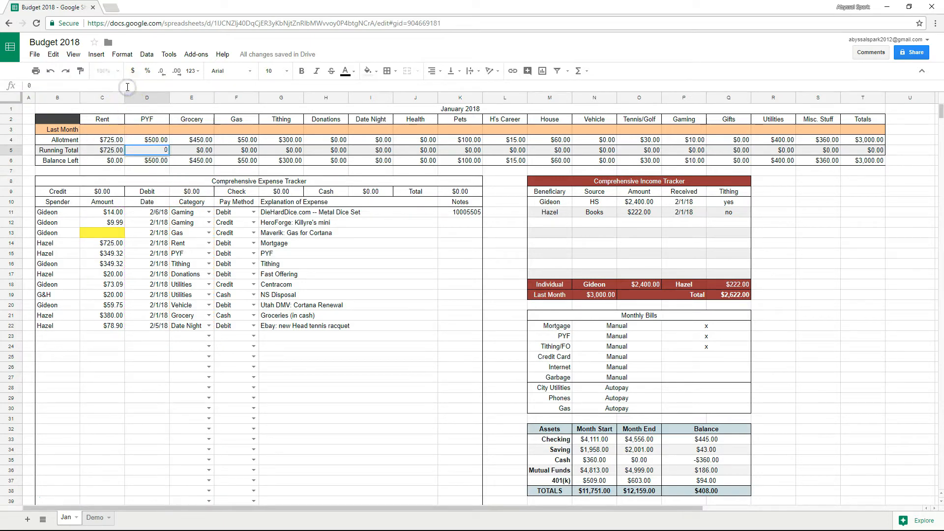
key("BackSpace")
key("ctrl+v")
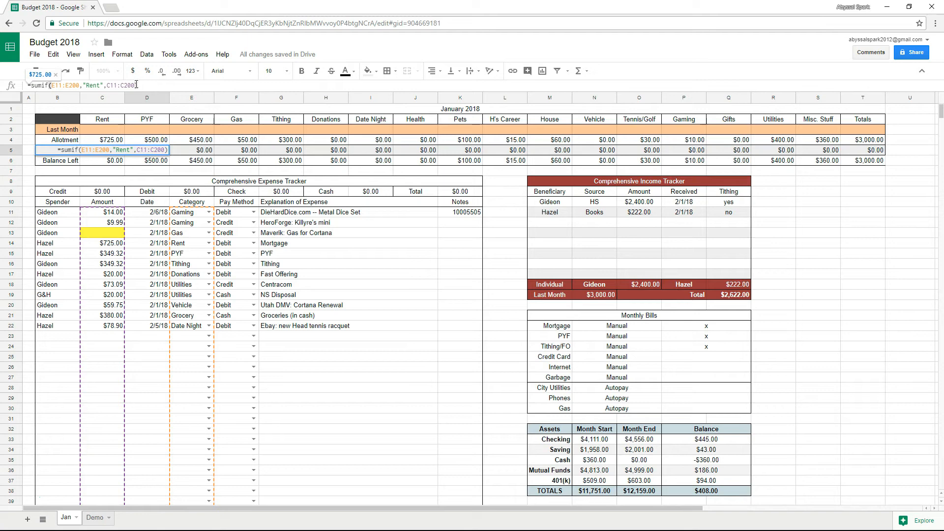
key("Tab")
key("ctrl+v")
key("Tab")
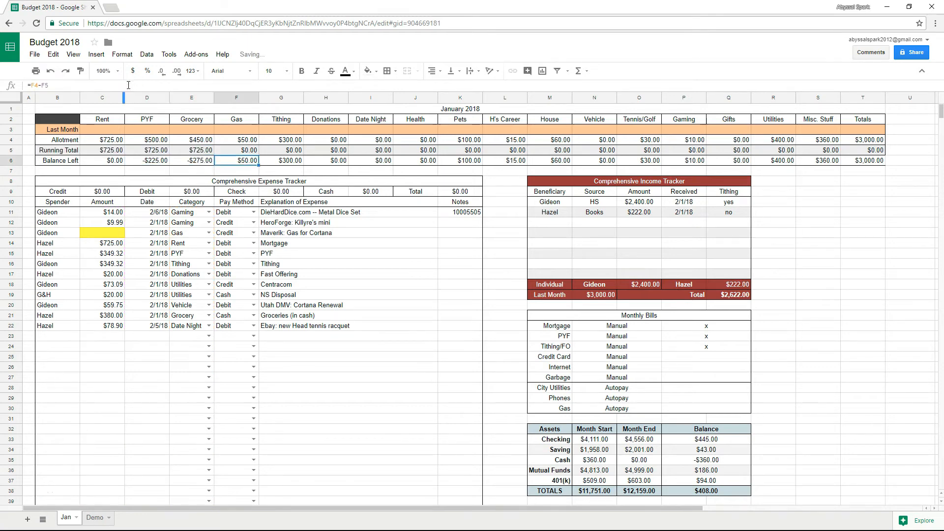
left_click(128, 85)
key("BackSpace")
key("Return")
left_click(286, 152)
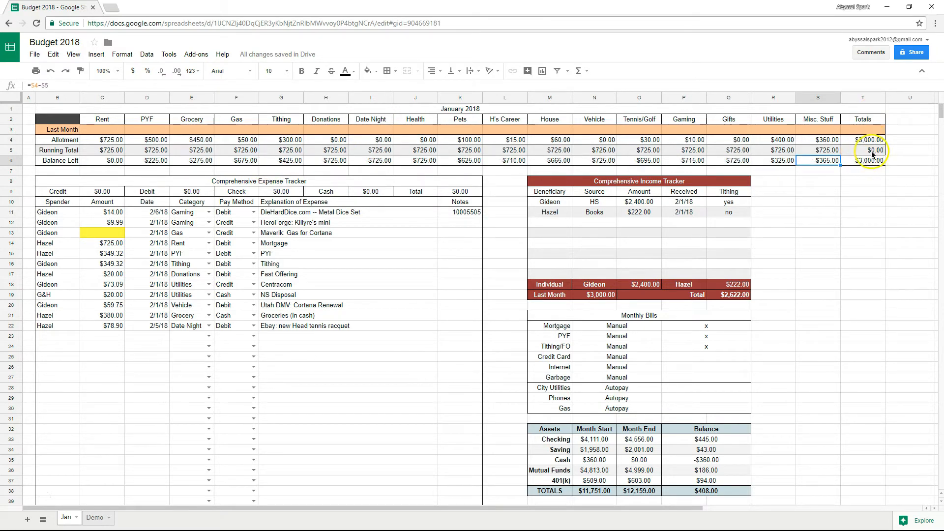
left_click(873, 152)
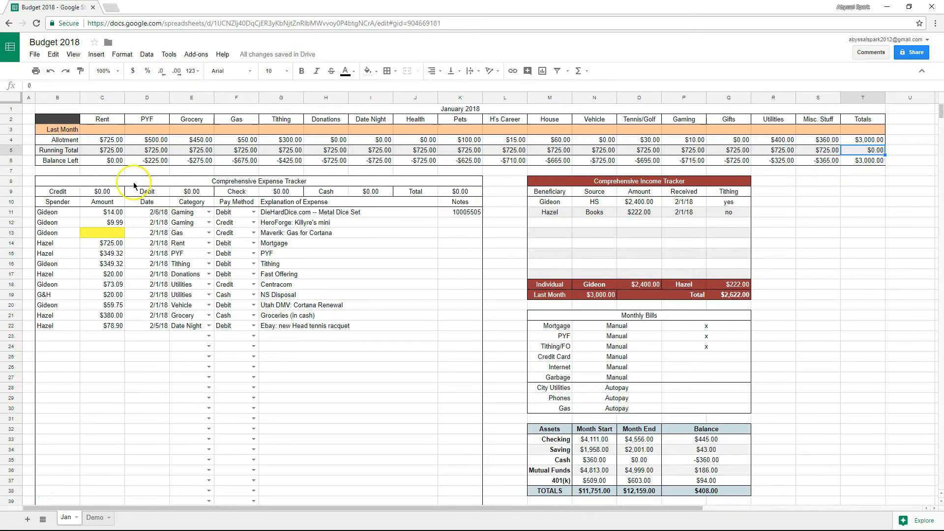
Change the PYF running total's SUMIF criterion from "Rent" to "PYF".
left_click(328, 153)
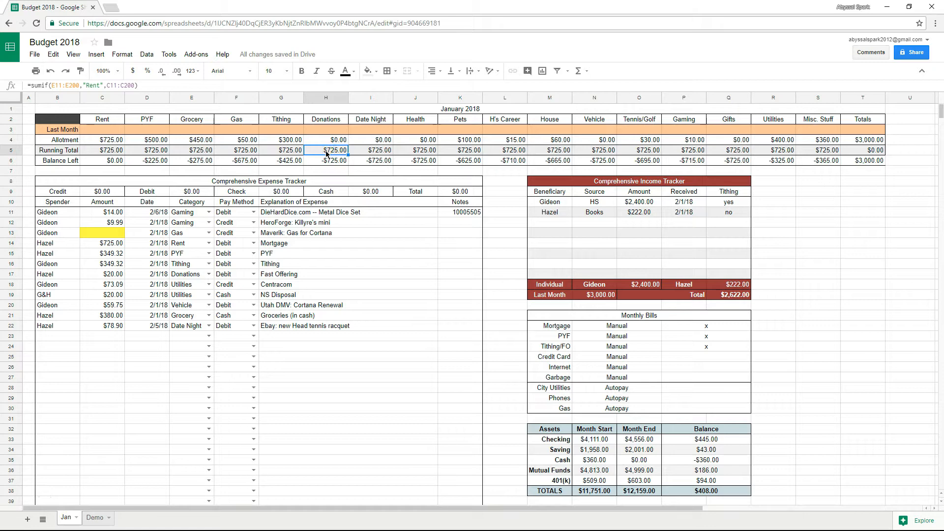
left_click(300, 154)
key("Right")
key("Right")
key("Right")
key("Right")
key("Right")
key("Right")
key("Right")
key("Left")
key("Left")
key("Left")
key("Left")
key("Left")
key("Left")
key("Left")
key("Right")
key("Right")
key("Right")
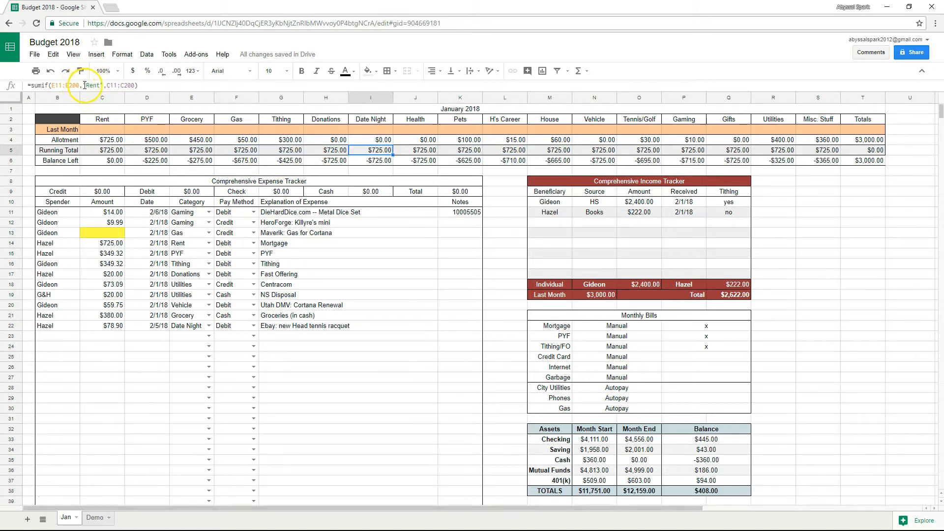
left_click(132, 148)
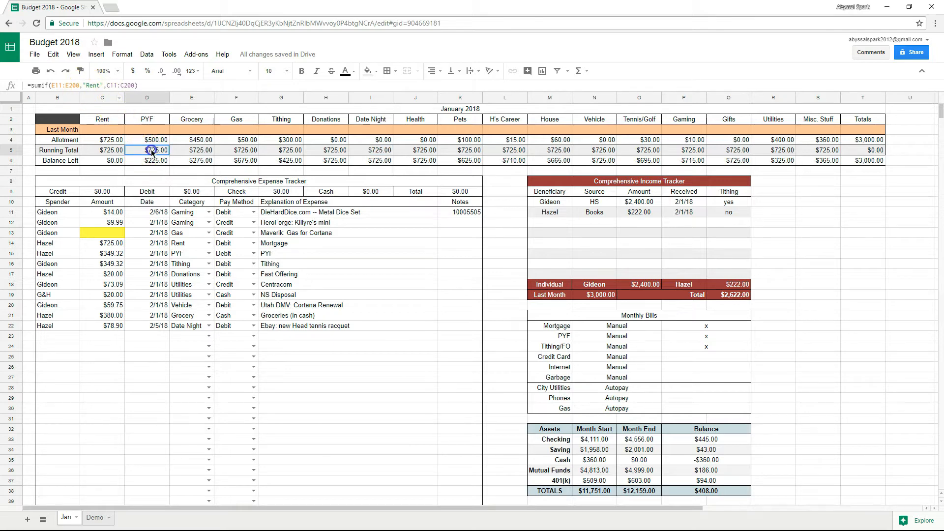
double_click(93, 86)
type("\"PYF\"")
key("Return")
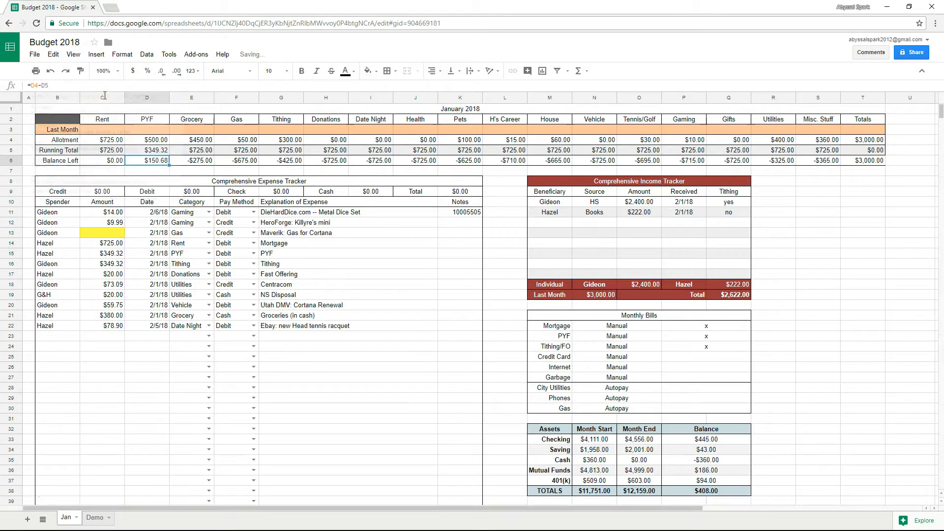
Set the Grocery and Utilities running totals' criteria, giving $380.00 and $93.09.
left_click(197, 152)
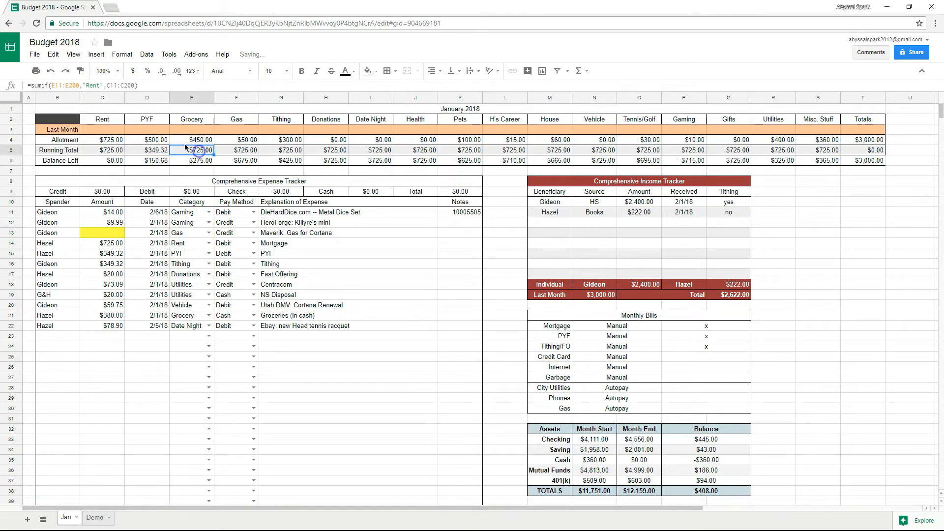
double_click(94, 85)
type("\"Grocery\"")
key("Return")
left_click(241, 150)
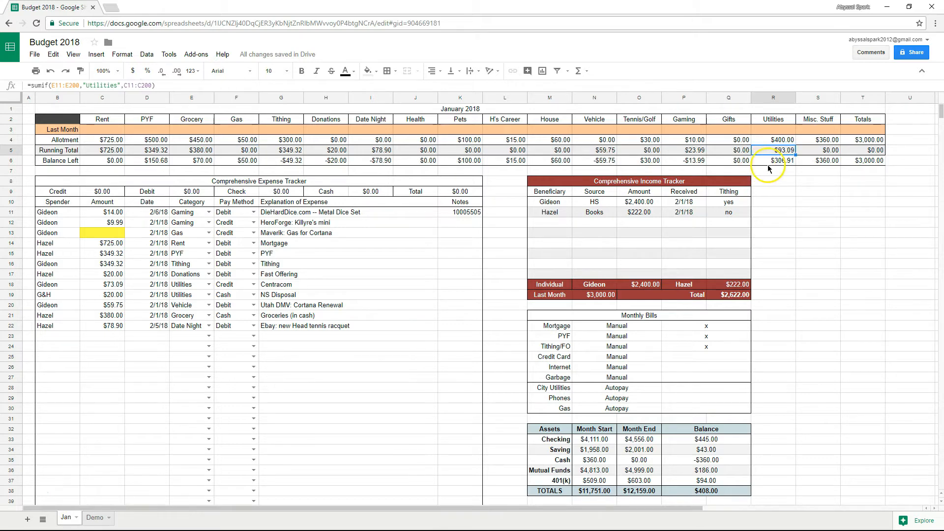
double_click(102, 86)
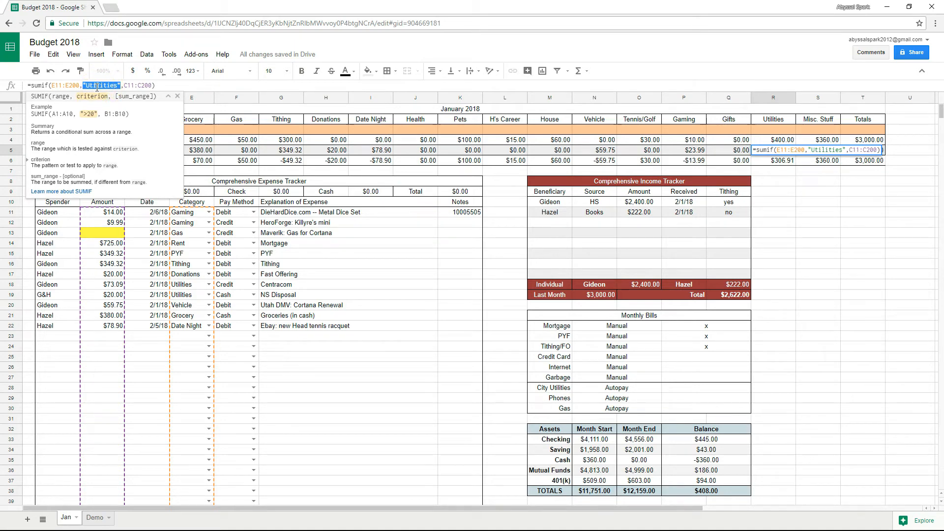
key("Return")
left_click(865, 152)
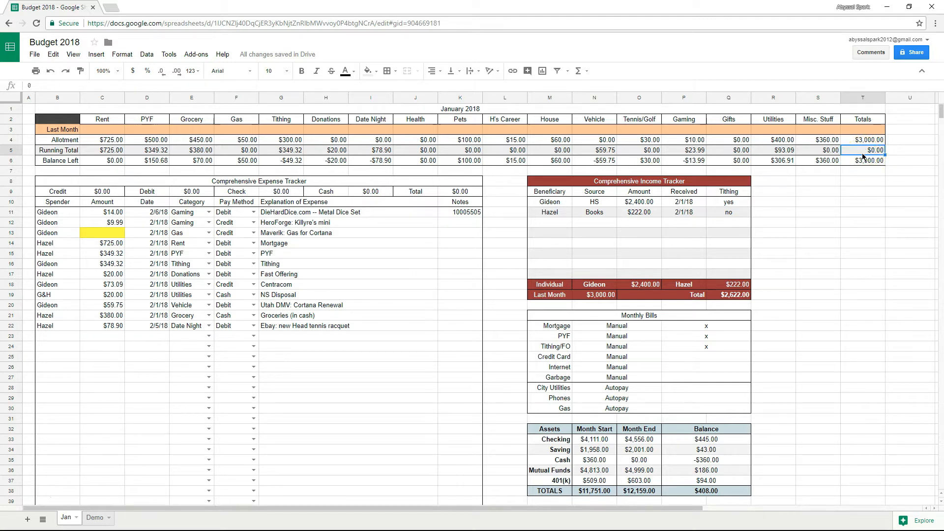
Enter =SUM(C5:S5) in the Totals running total, giving $2,079.37 and $920.63 left.
type("=sum(")
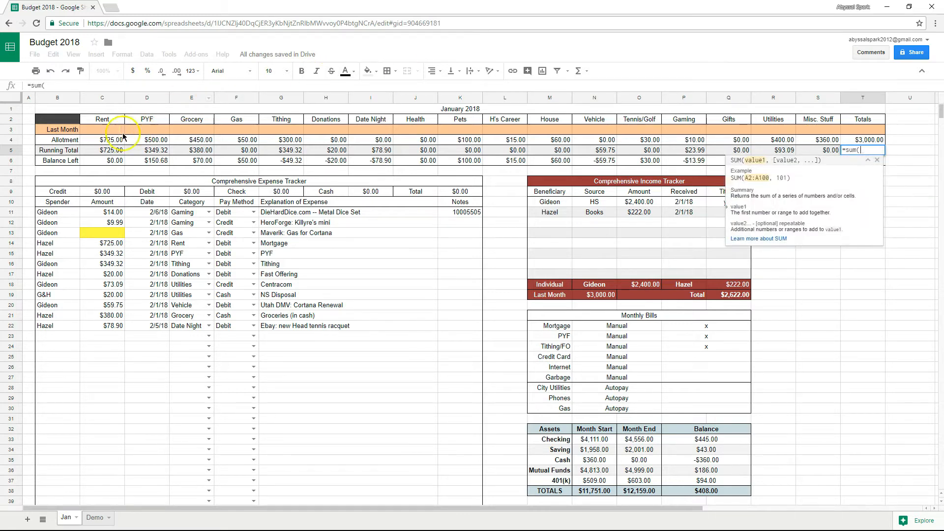
left_click_drag(96, 150, 817, 153)
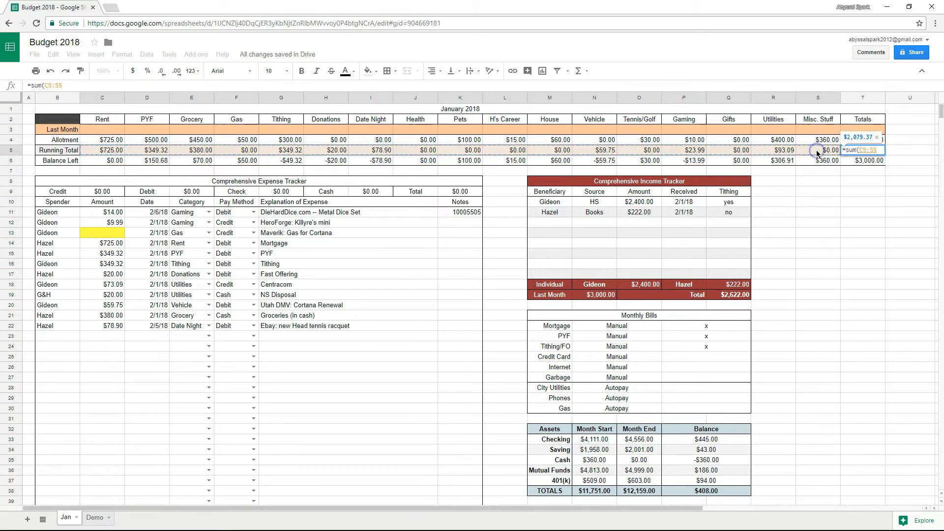
key("Return")
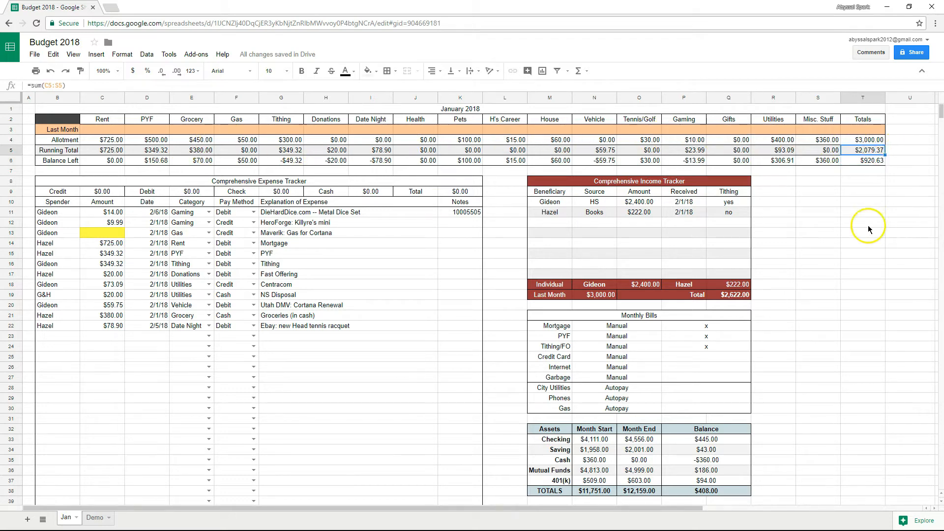
left_click(867, 151)
key("Down")
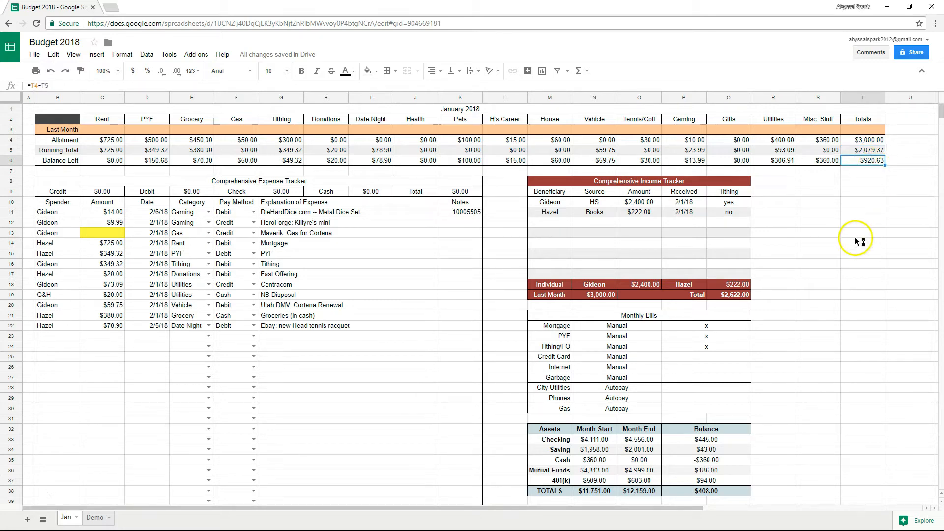
left_click(904, 253)
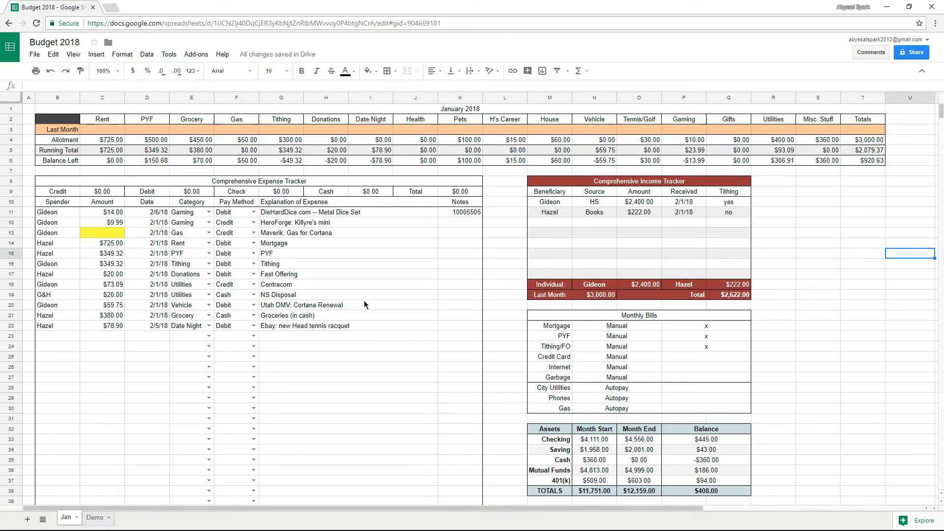
Inspect the expense tracker's Credit, Debit, Check and Cash total cells.
left_click(107, 192)
left_click(192, 192)
left_click(281, 192)
left_click(358, 192)
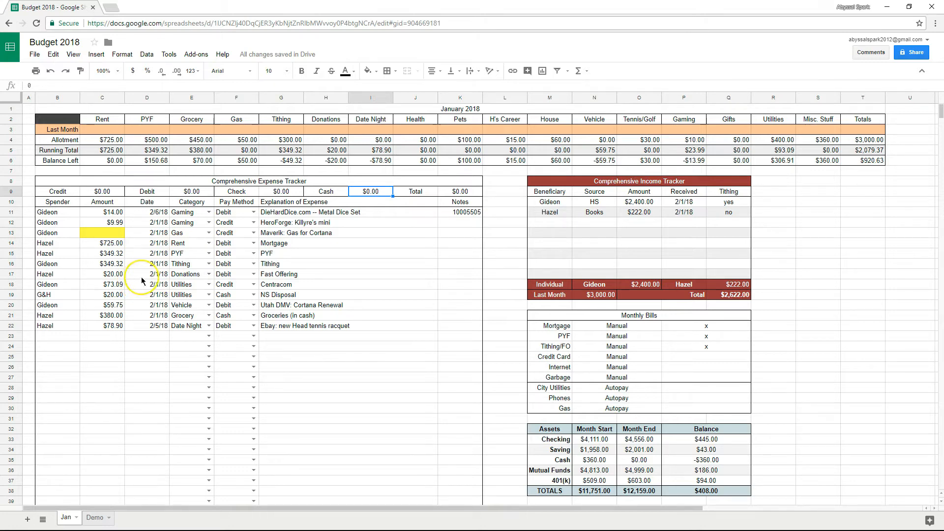
left_click(99, 194)
left_click(191, 193)
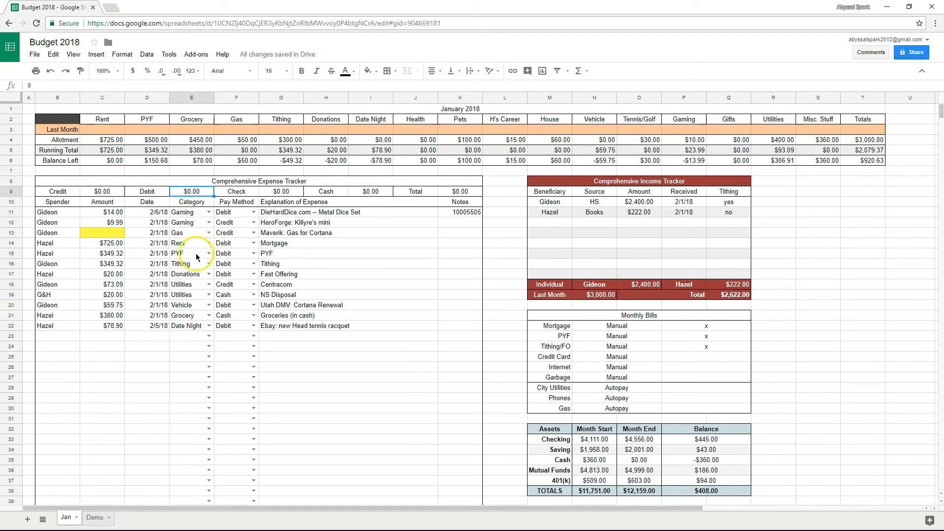
left_click(276, 192)
left_click(365, 193)
Enter =SUMIF(F11:F200,"Credit",C11:C200) in the Credit total, showing $83.08.
left_click(81, 189)
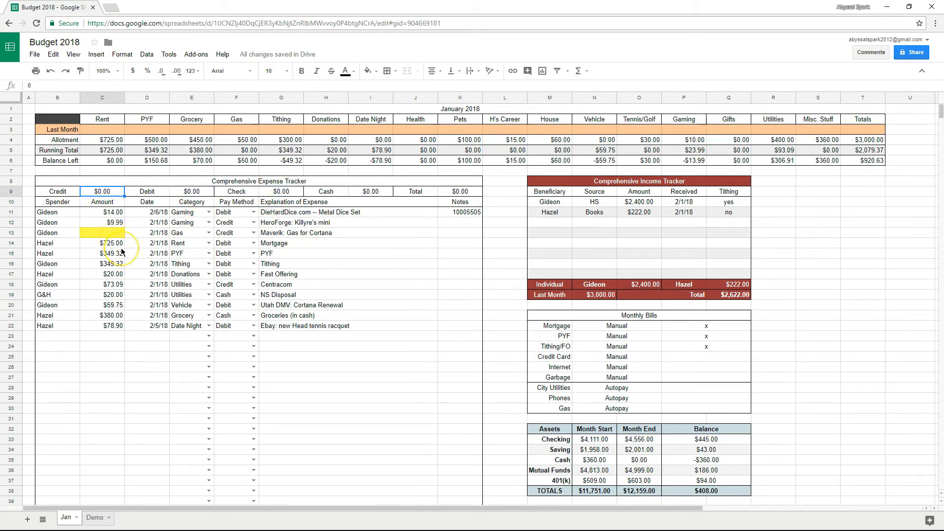
type("=")
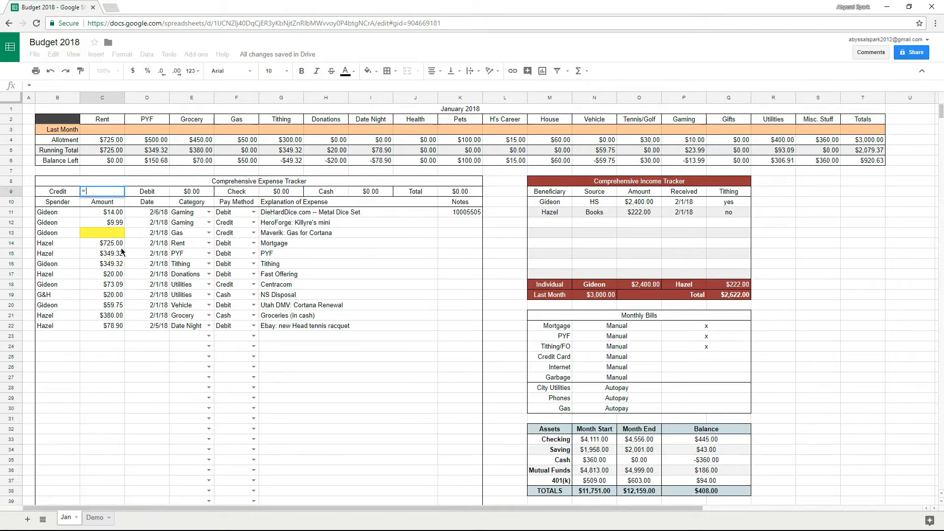
type("simif(")
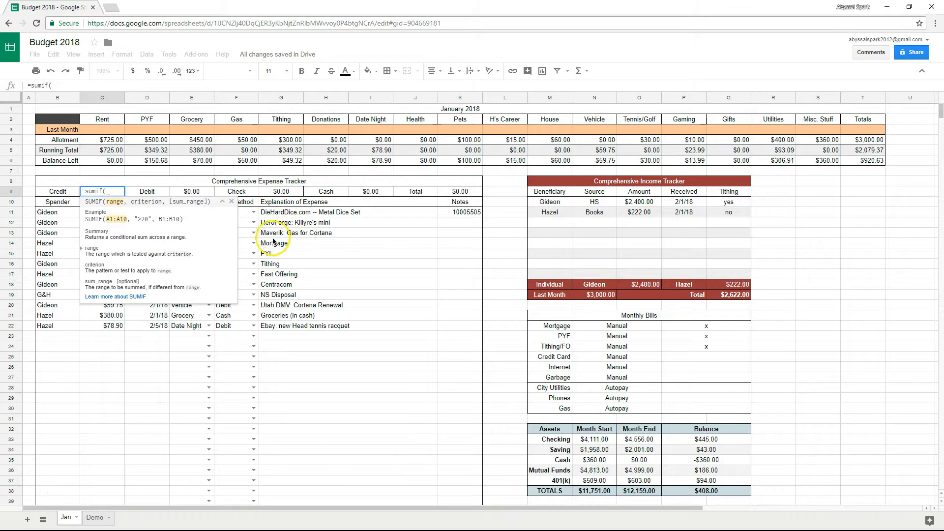
left_click(243, 213)
type(":F200,")
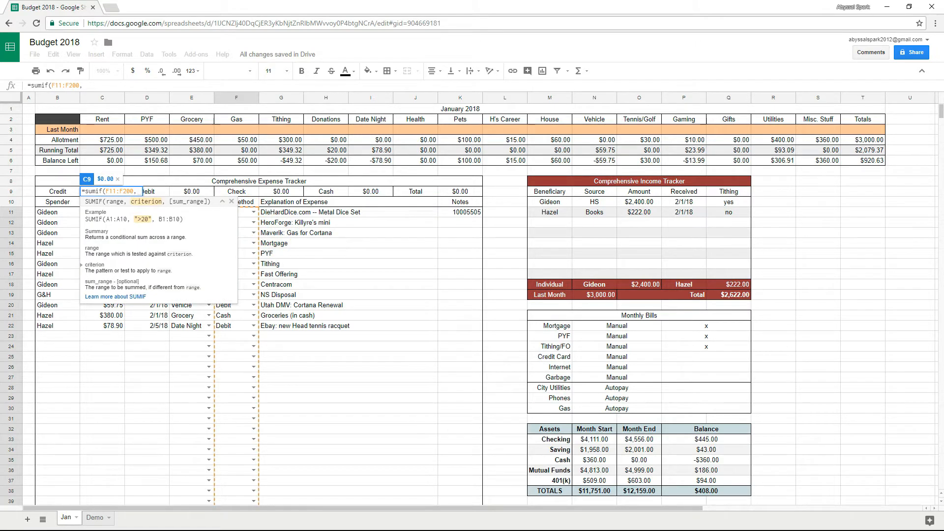
type("\"Credit")
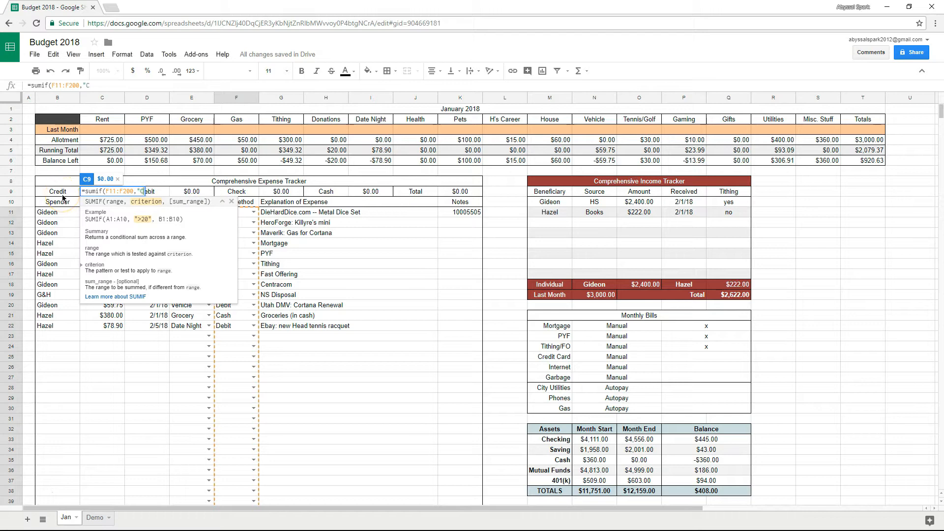
type("\",")
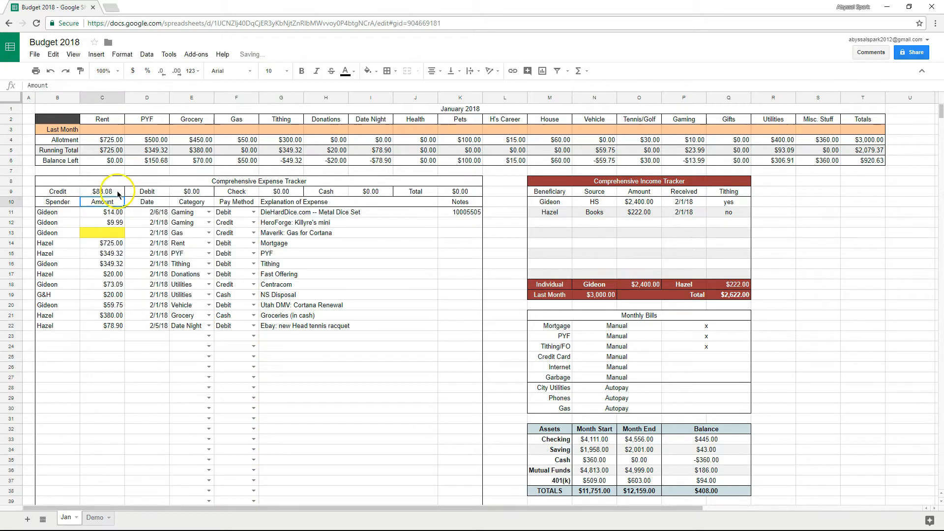
left_click(117, 191)
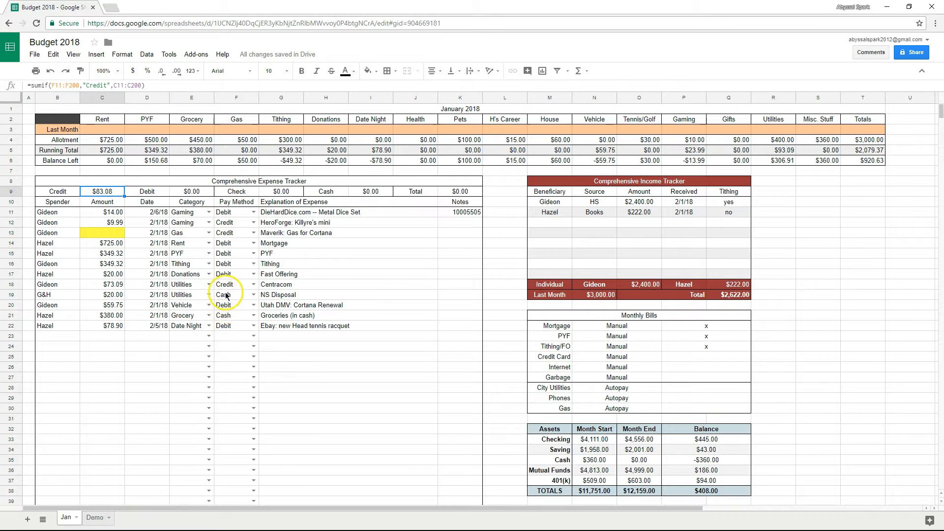
left_click(118, 285)
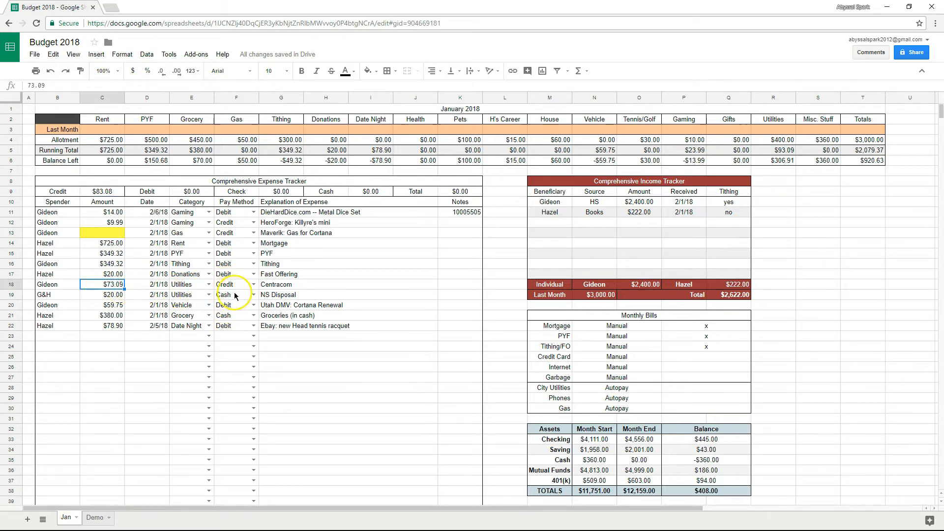
left_click(116, 225)
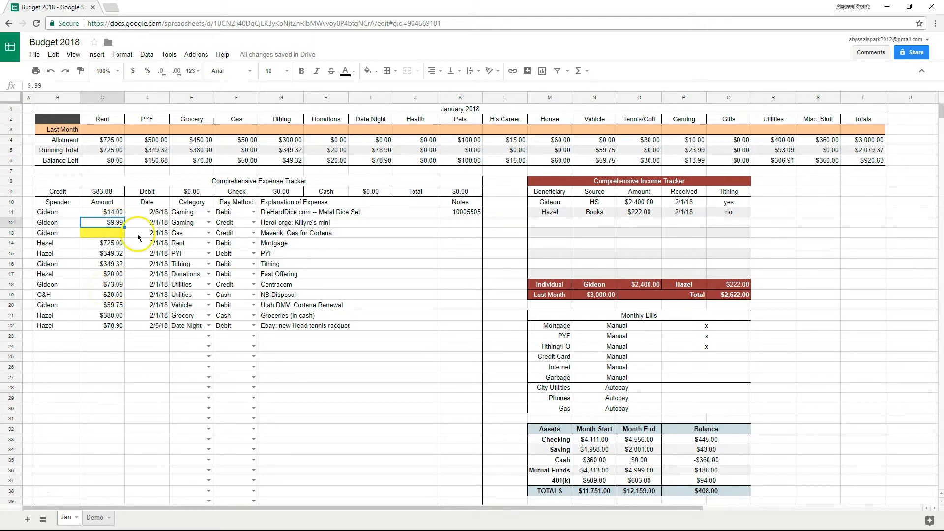
left_click(195, 192)
left_click(294, 191)
left_click(372, 191)
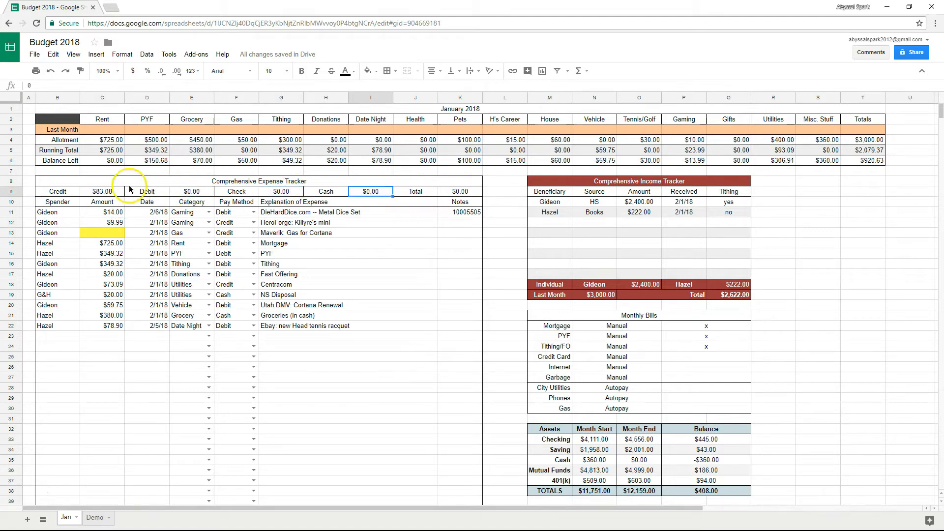
left_click(99, 191)
Copy the Credit SUMIF into the Debit total with criterion "Debit", giving $1,596.29.
left_click_drag(152, 85, 16, 85)
key("ctrl+c")
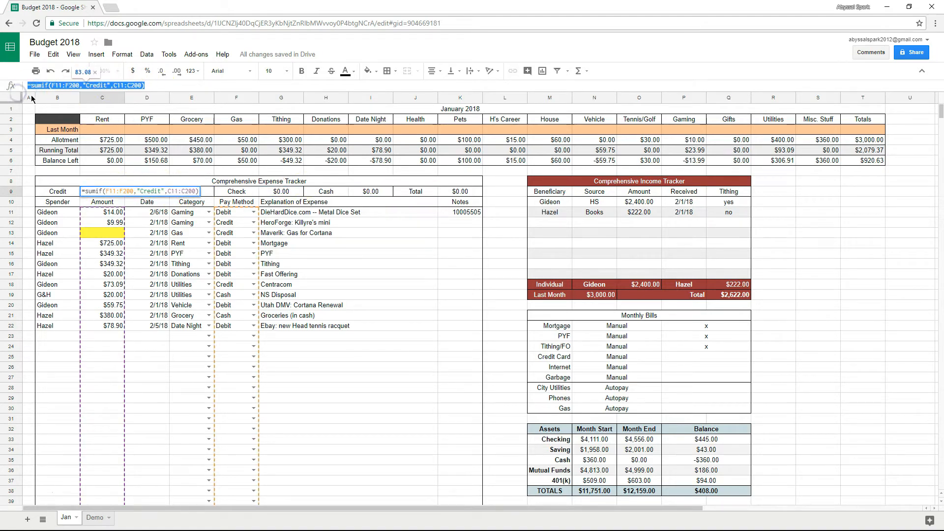
key("Escape")
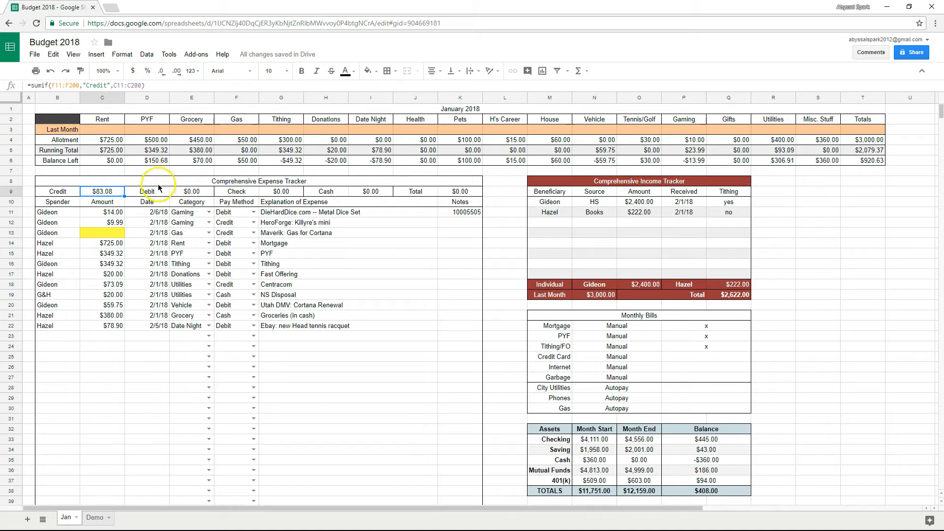
left_click(200, 193)
left_click_drag(94, 85, 17, 86)
key("ctrl+v")
double_click(96, 86)
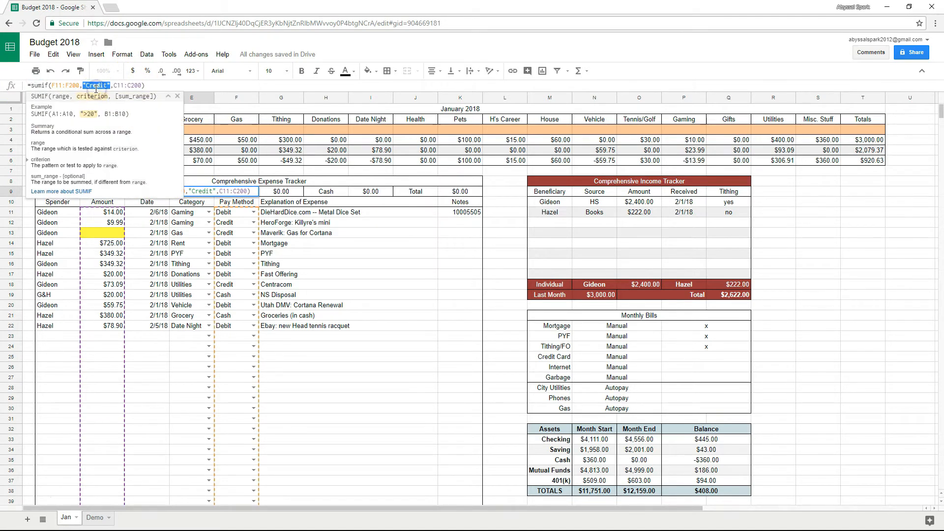
type("\"Debit\"")
key("Return")
left_click(465, 193)
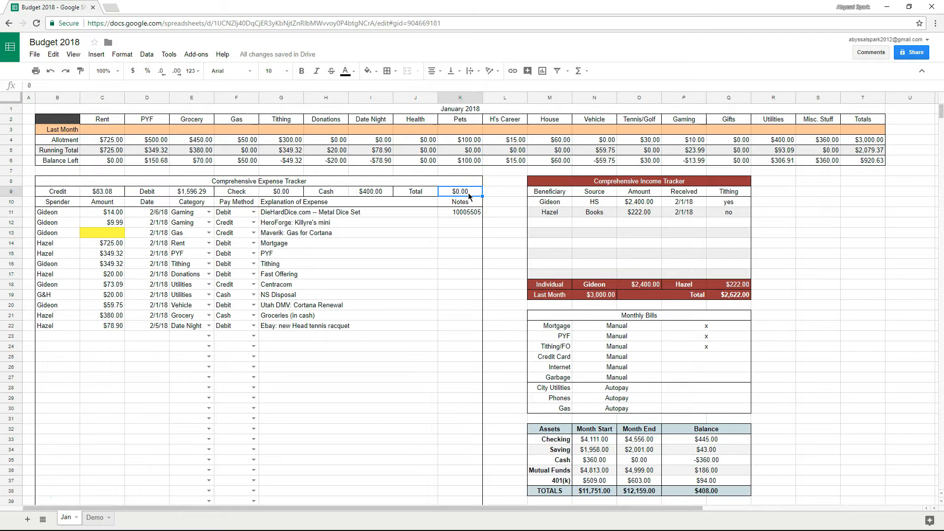
Build the tracker Total as the sum of the Credit, Debit, Check and Cash totals.
type("=")
left_click(103, 191)
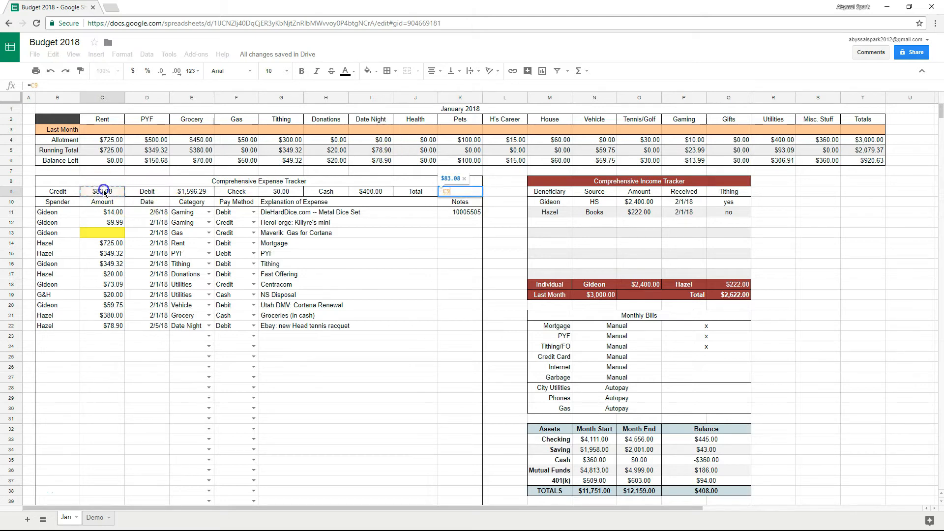
type("+")
left_click(199, 193)
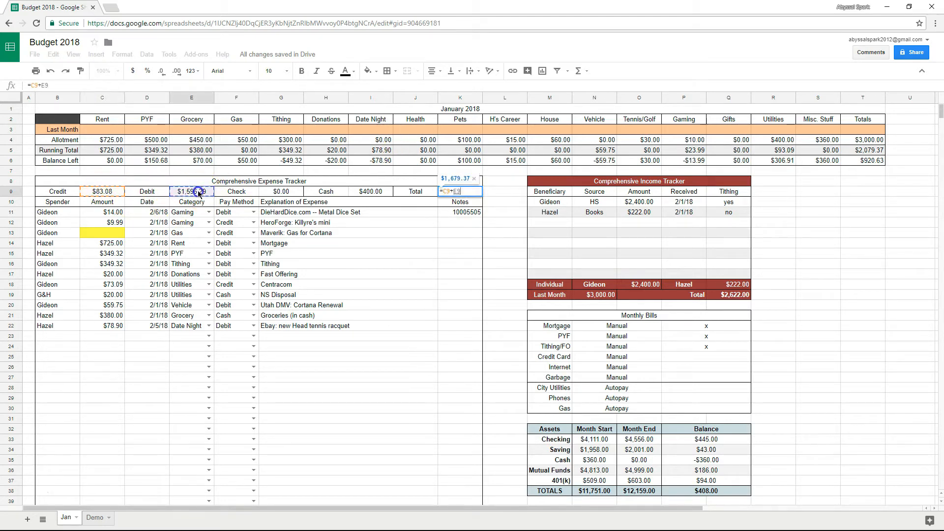
type("+")
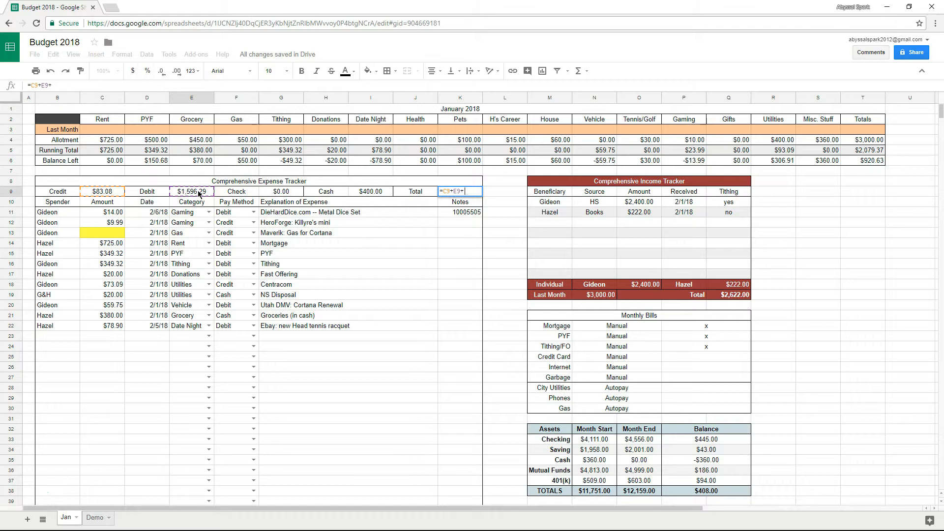
left_click(277, 192)
type("+")
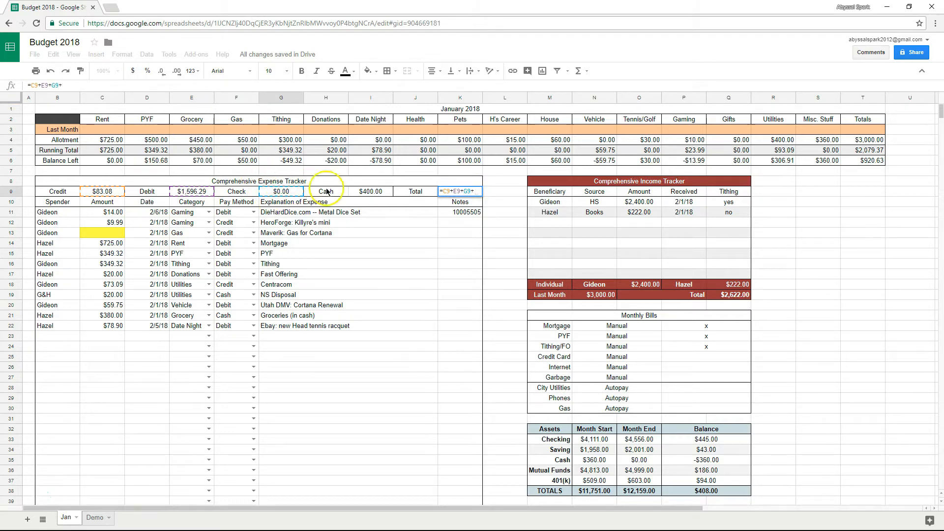
left_click(362, 183)
key("Return")
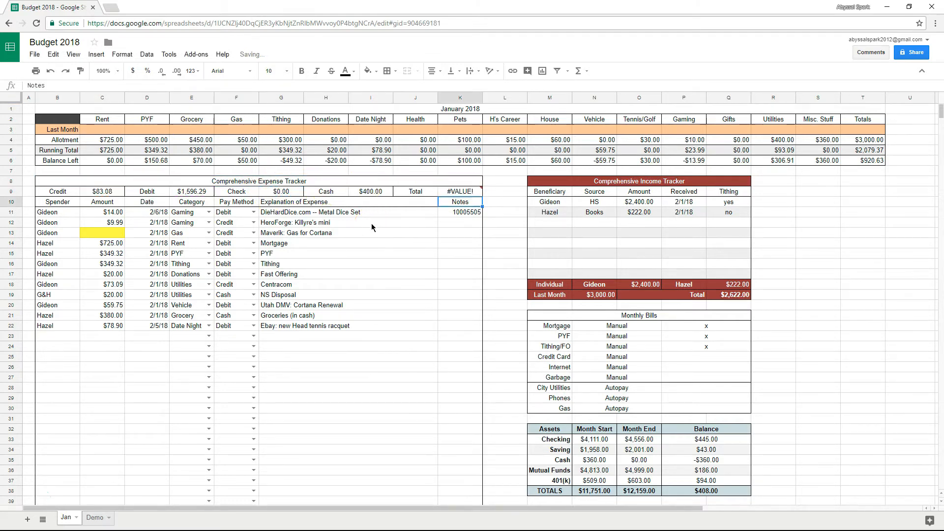
left_click(448, 192)
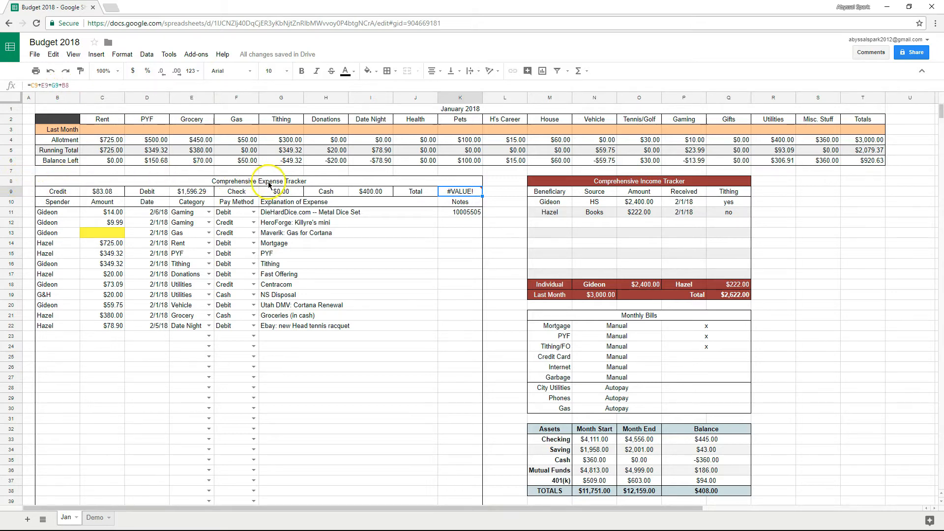
Fix the Total to =C9+E9+G9+I9 and confirm it matches T5's $2,079.37.
left_click(72, 88)
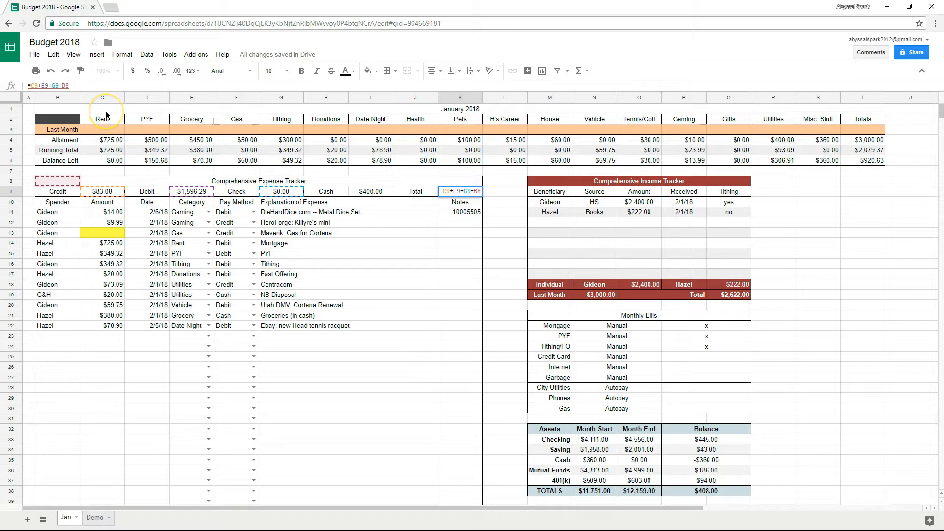
key("BackSpace")
key("BackSpace")
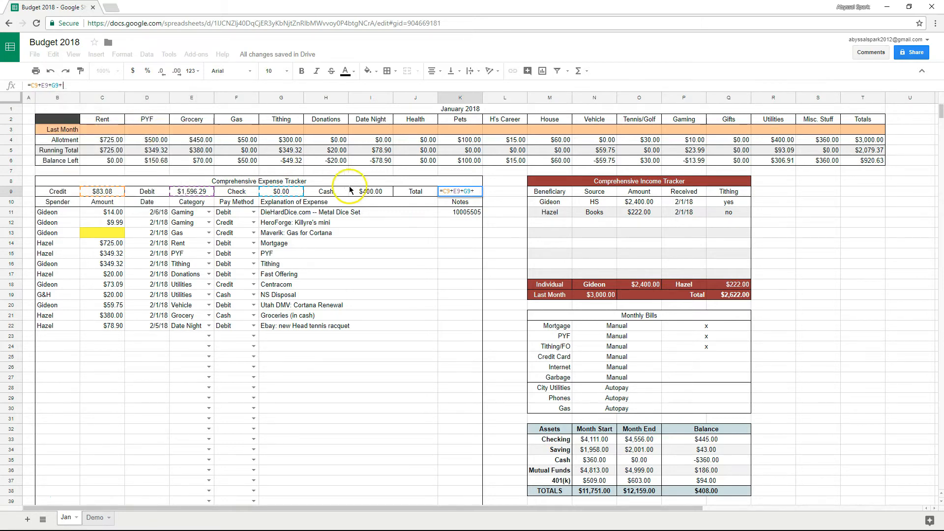
left_click(381, 197)
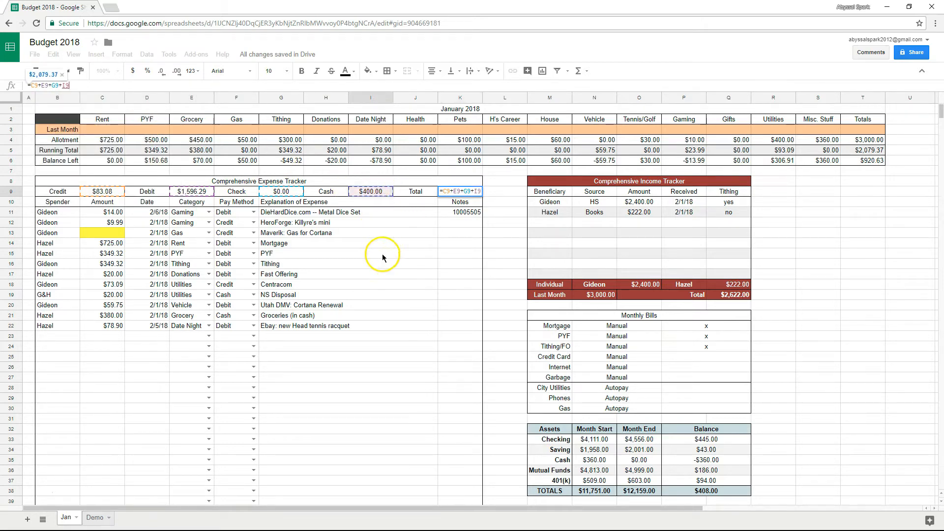
key("Return")
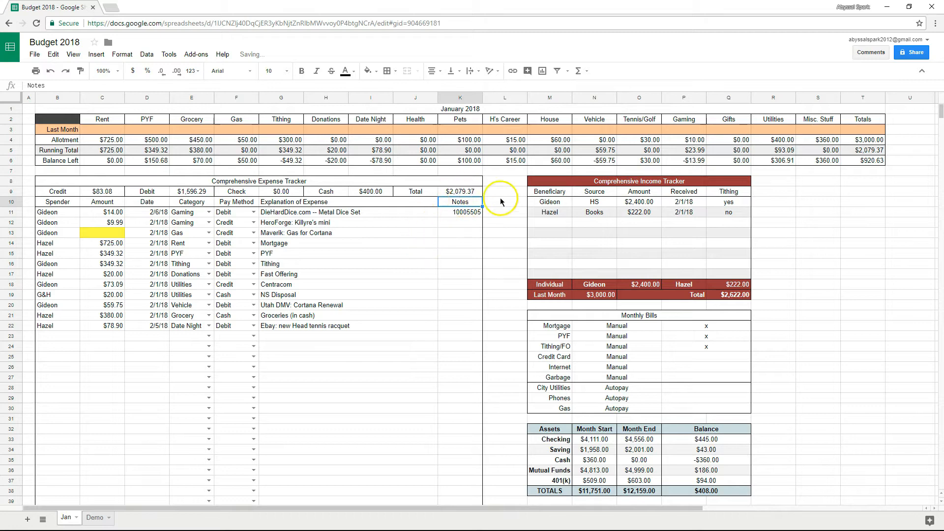
left_click(866, 152)
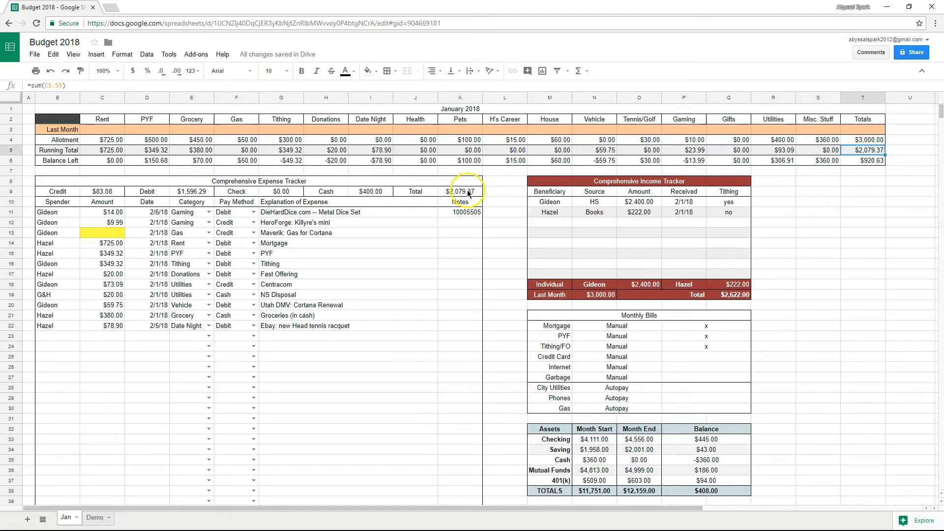
left_click(468, 192)
left_click(868, 151)
left_click(448, 193)
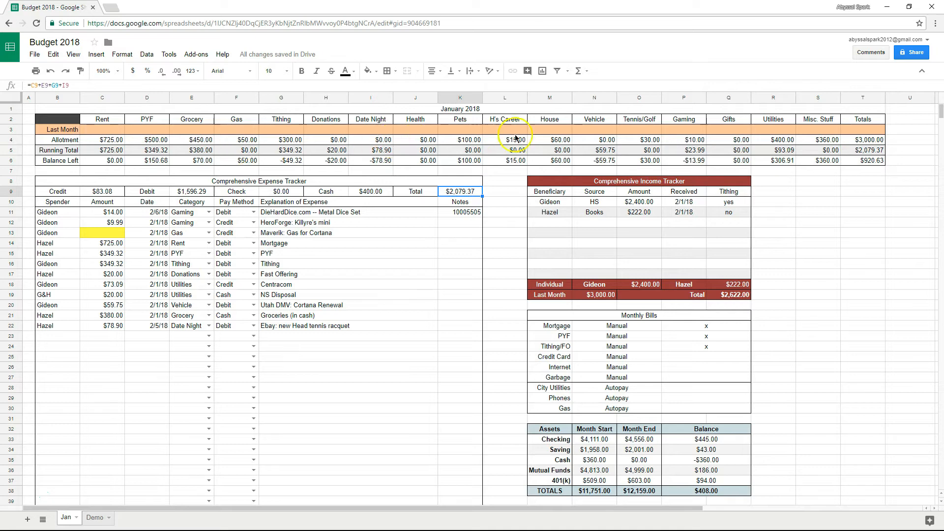
left_click(864, 151)
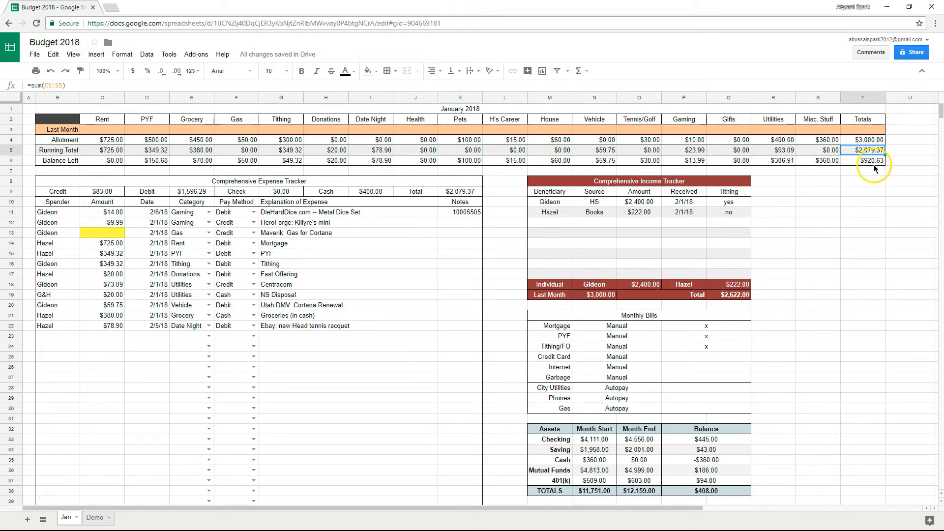
left_click(467, 192)
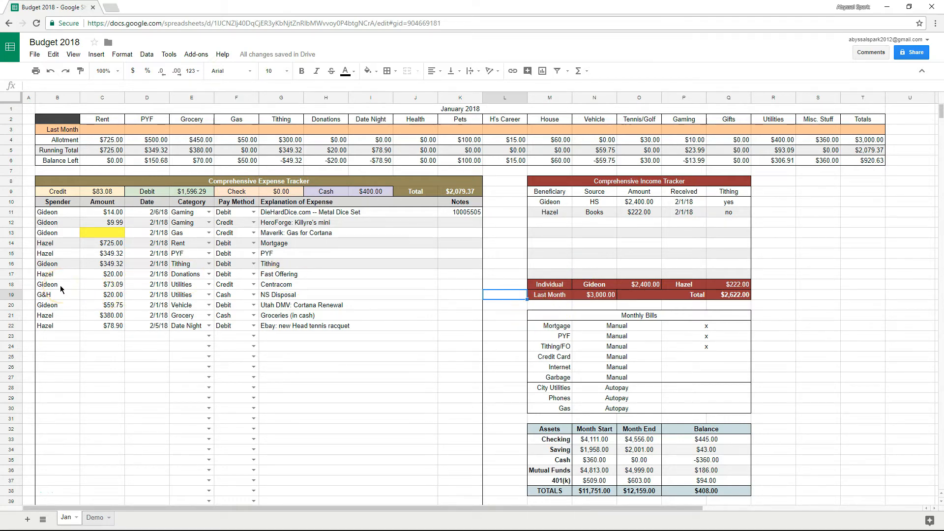
Shade expense tracker rows 18, 20 and 22 light grey.
left_click_drag(60, 285, 462, 284)
left_click(367, 71)
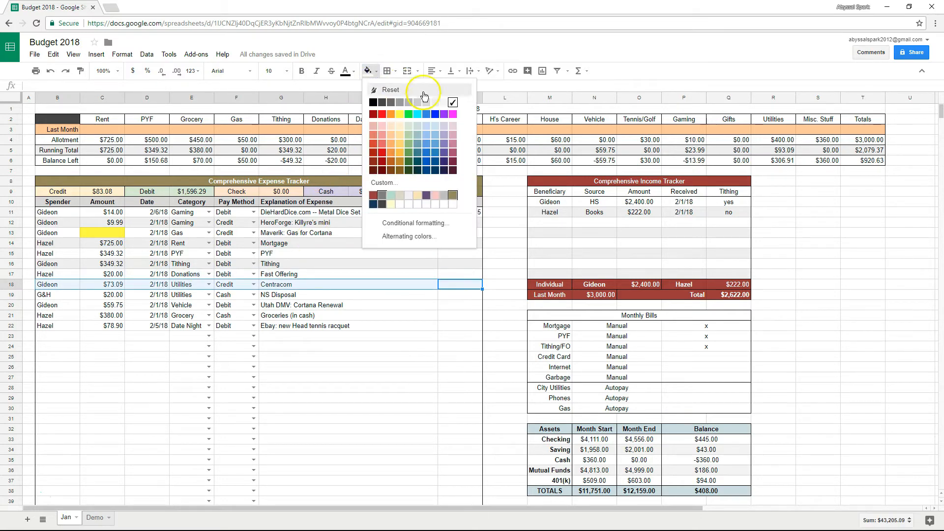
left_click(436, 105)
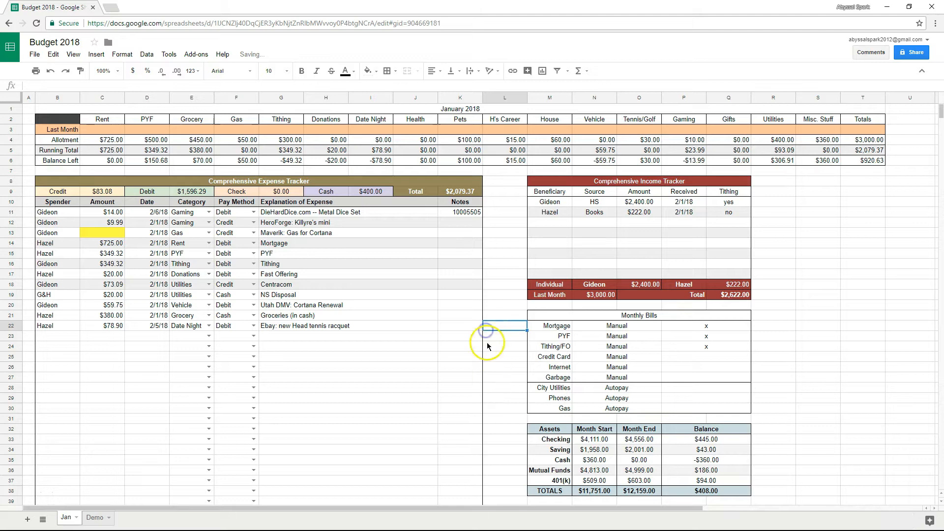
left_click_drag(470, 304, 72, 305)
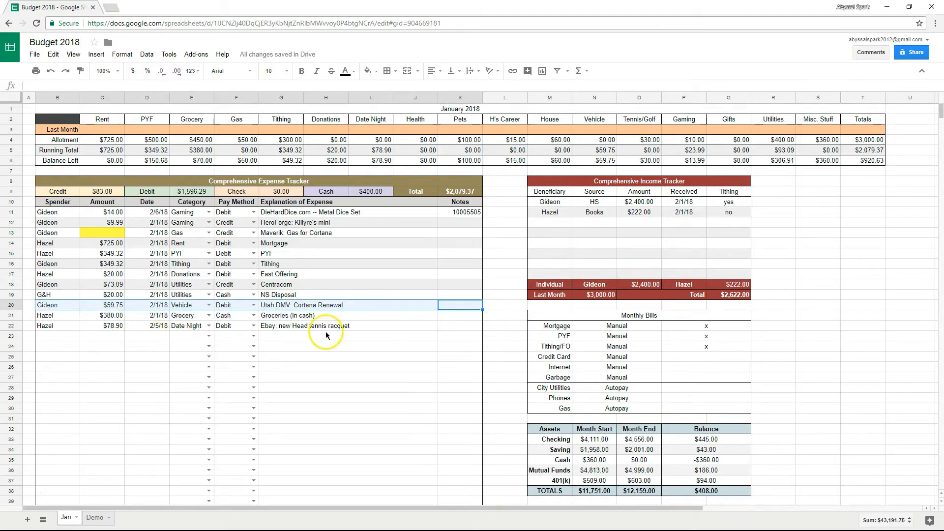
key("ctrl+y")
left_click(306, 364)
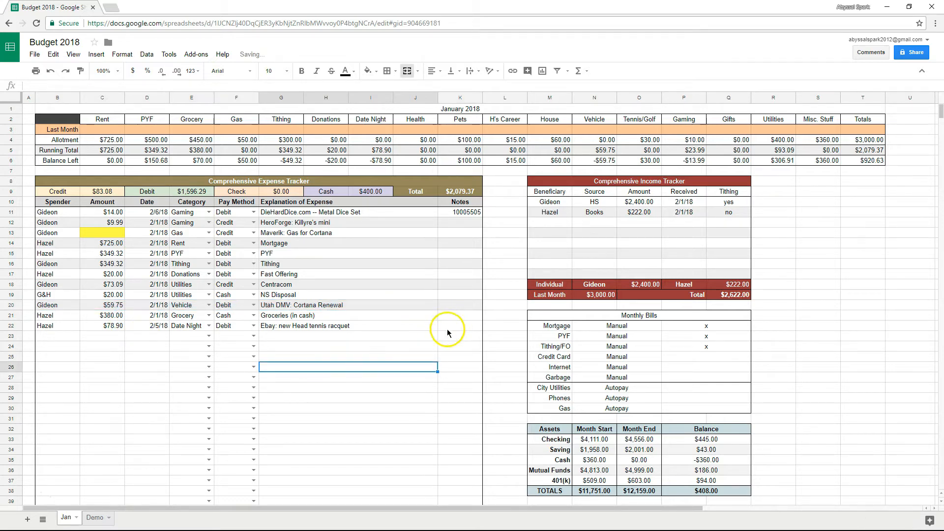
left_click_drag(458, 326, 58, 328)
key("ctrl+y")
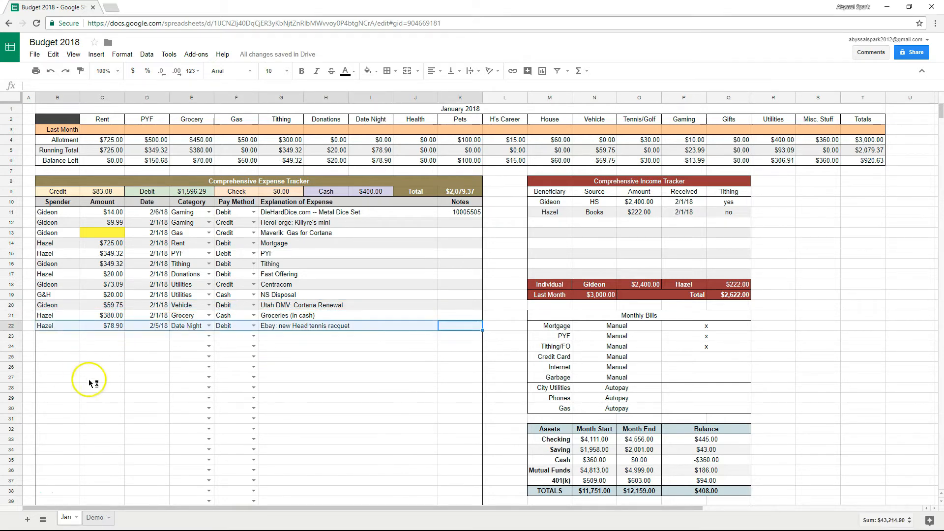
Select tracker rows 22 to 24 as the banding pattern to copy.
left_click_drag(449, 347, 69, 347)
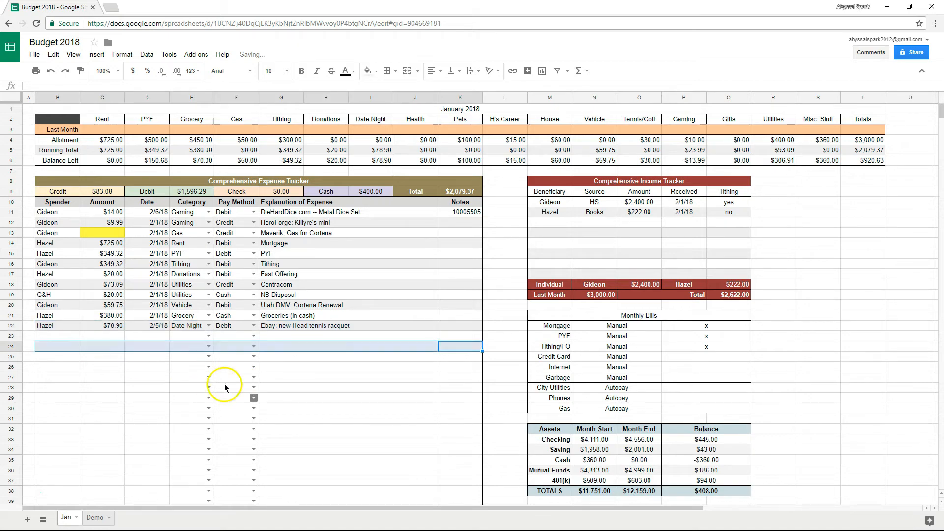
scroll(298, 374, "down", 8)
scroll(297, 377, "up", 8)
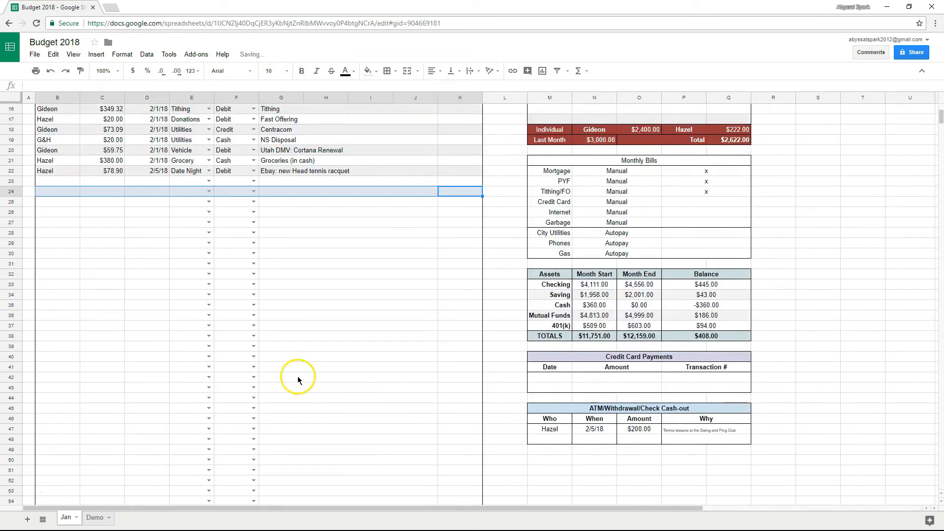
left_click(486, 361)
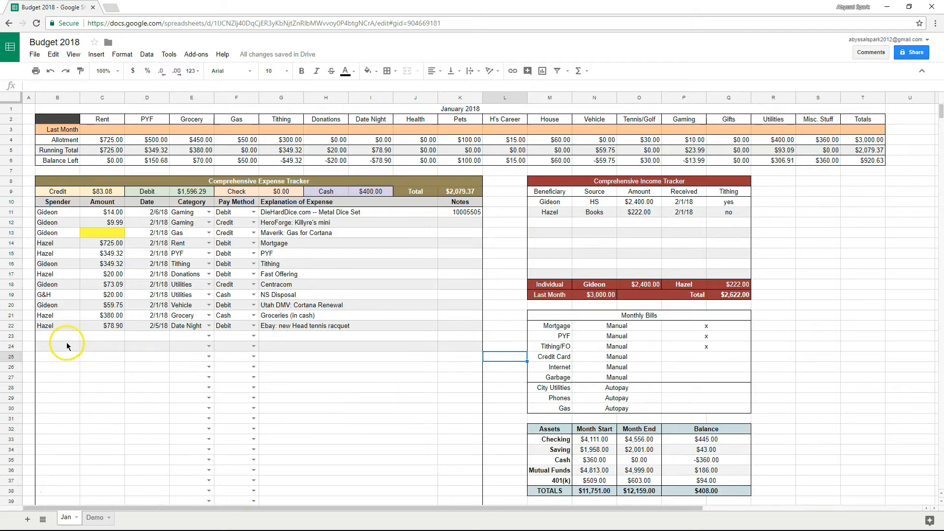
left_click_drag(66, 340, 465, 341)
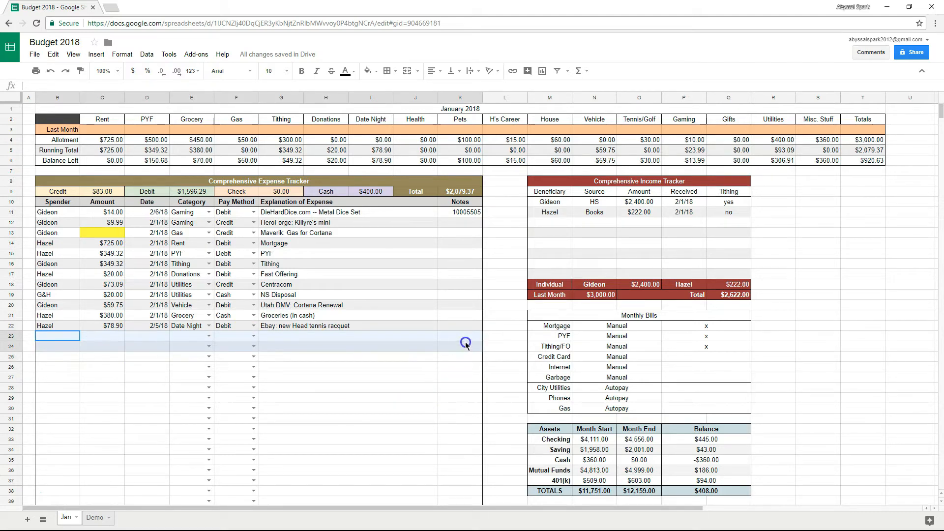
left_click(412, 378)
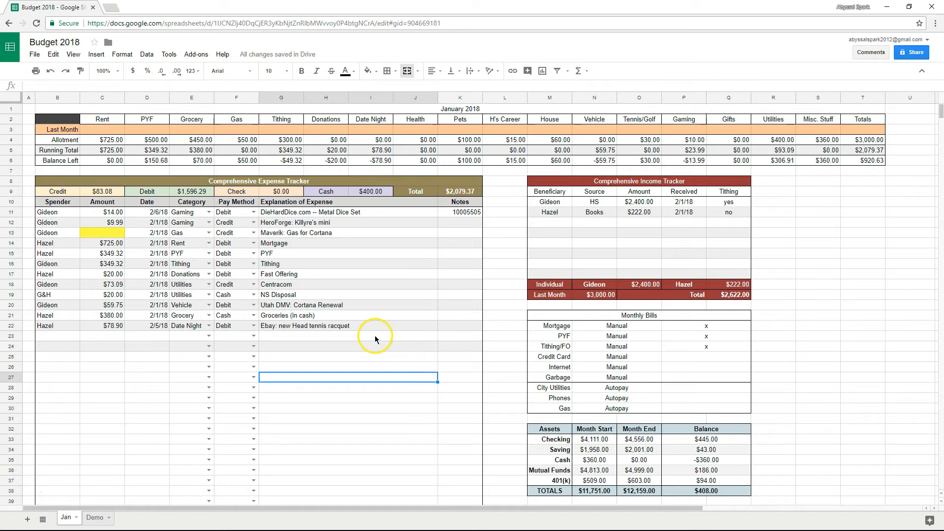
mouse_move(445, 347)
left_mouse_down()
mouse_move(127, 326)
mouse_move(53, 335)
left_mouse_up()
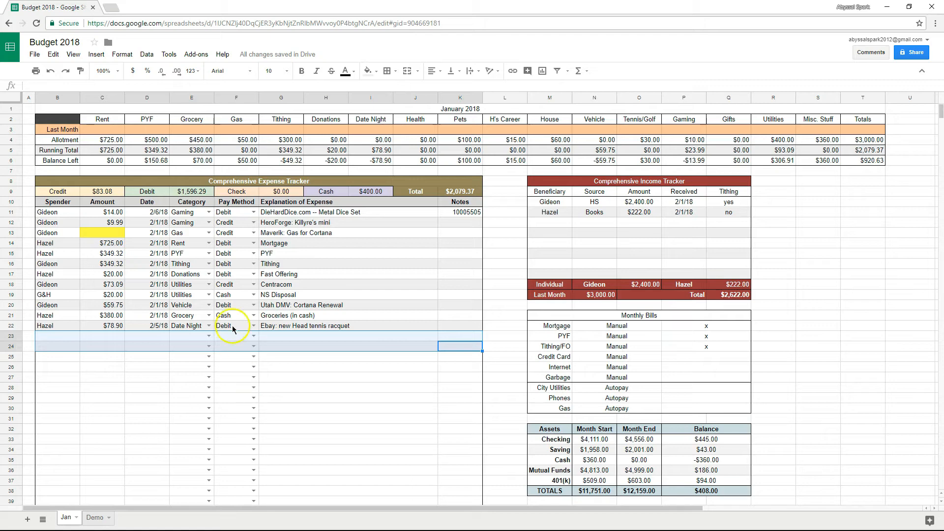
Paint-format the grey/white banding onto the empty tracker rows below.
left_click(80, 71)
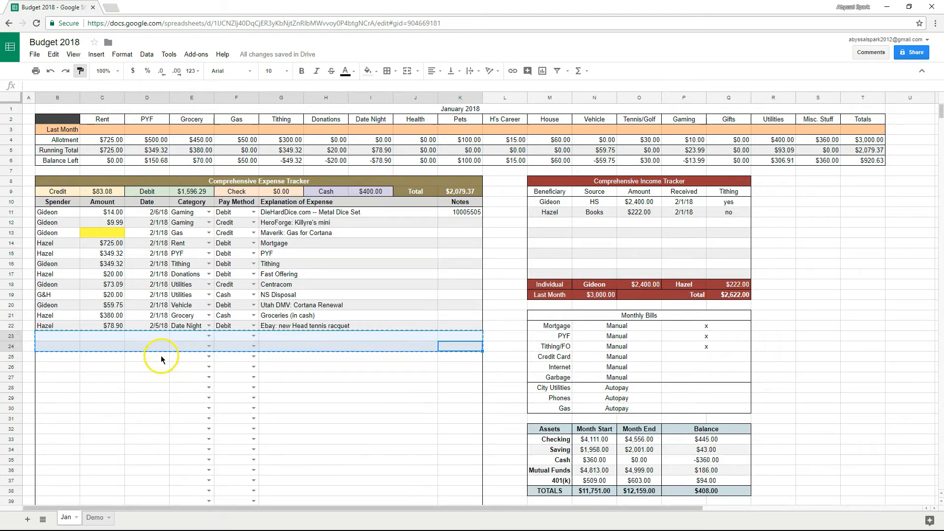
scroll(383, 357, "down", 3)
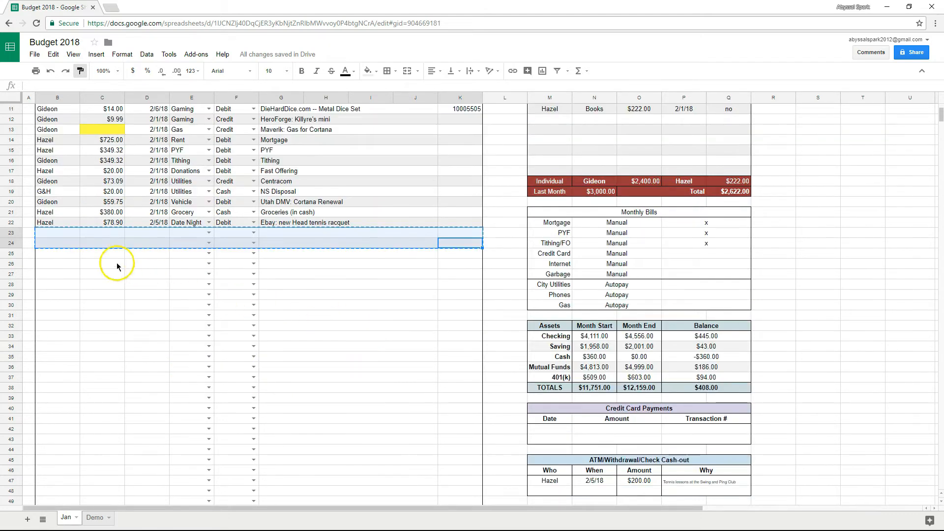
mouse_move(67, 253)
left_mouse_down()
mouse_move(400, 308)
mouse_move(454, 327)
mouse_move(464, 529)
mouse_move(456, 356)
left_mouse_up()
scroll(404, 389, "up", 5)
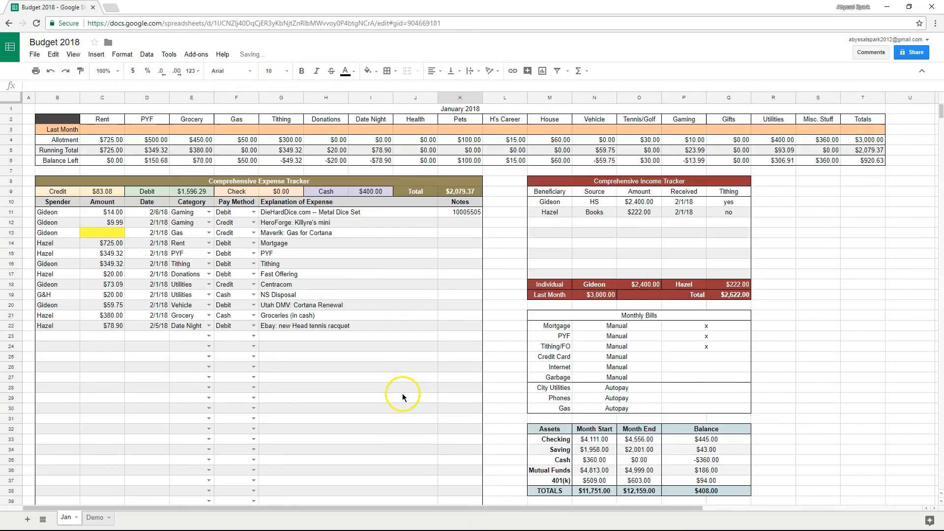
scroll(403, 394, "down", 2)
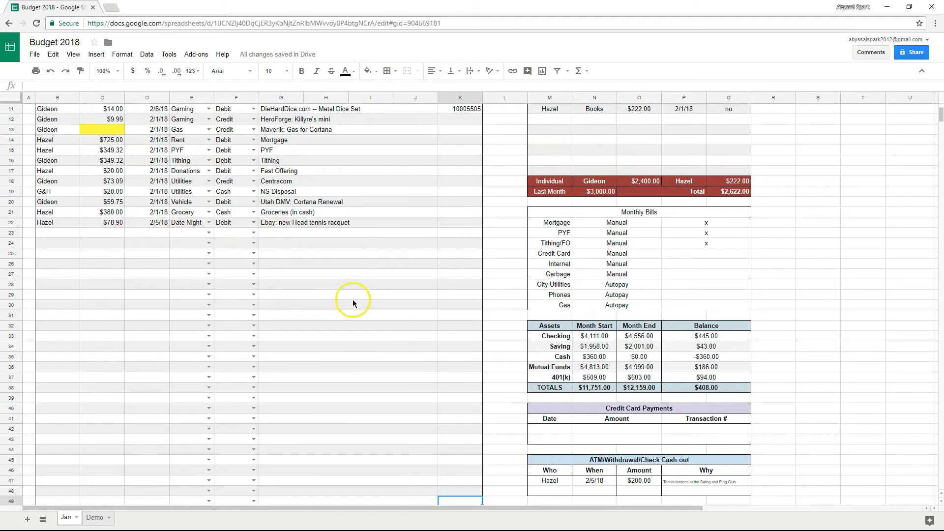
scroll(221, 396, "down", 11)
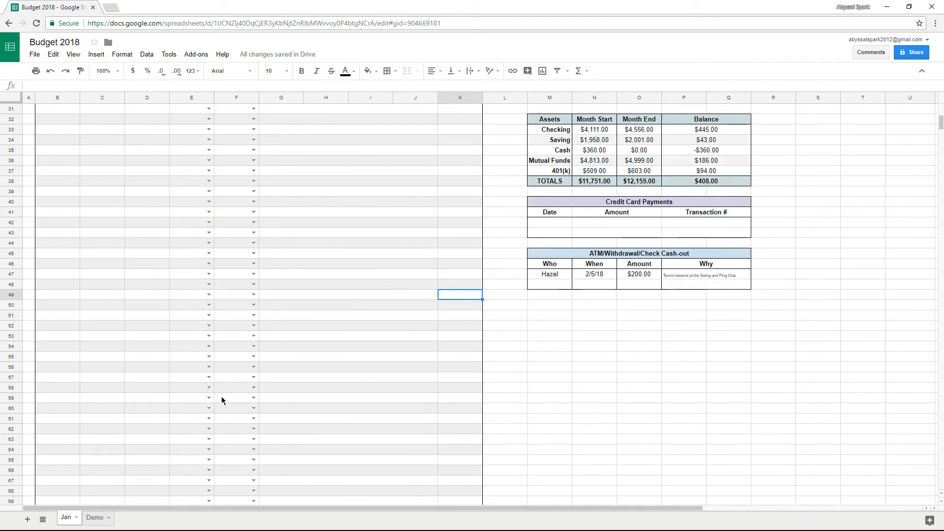
scroll(218, 394, "up", 5)
scroll(219, 399, "up", 8)
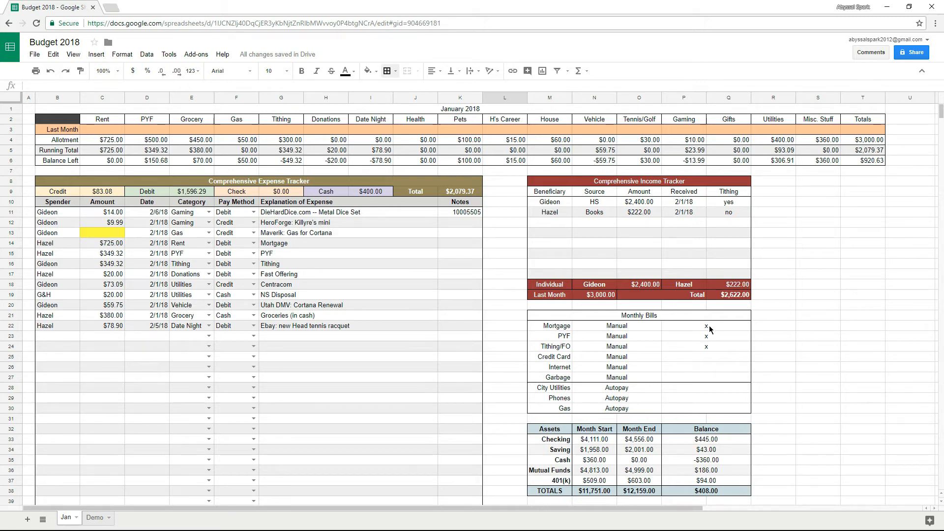
Mark Credit Card and Internet with an x in the Monthly Bills table.
left_click(706, 356)
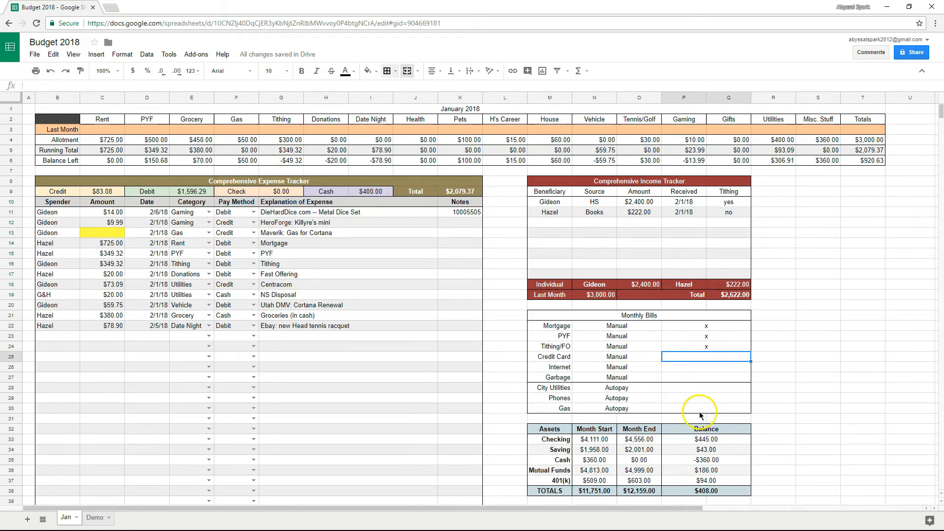
type("x")
key("Return")
type("x")
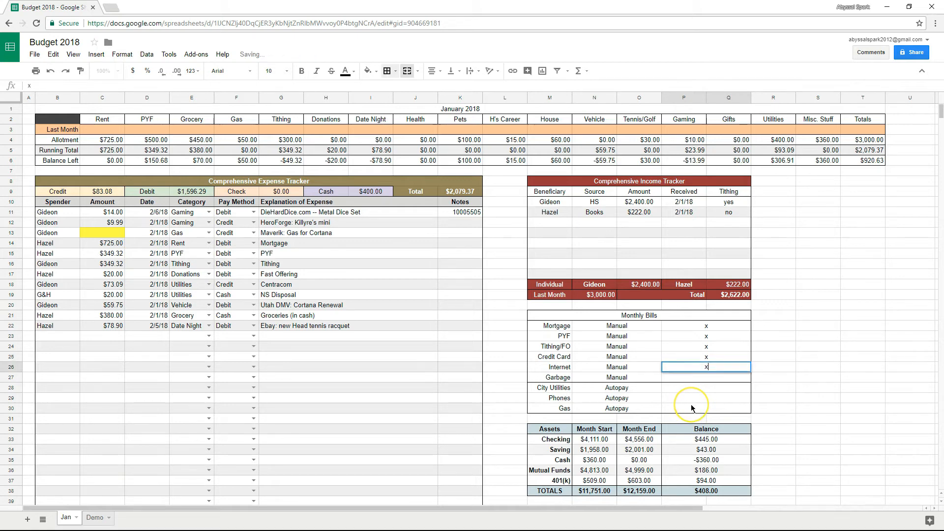
key("Return")
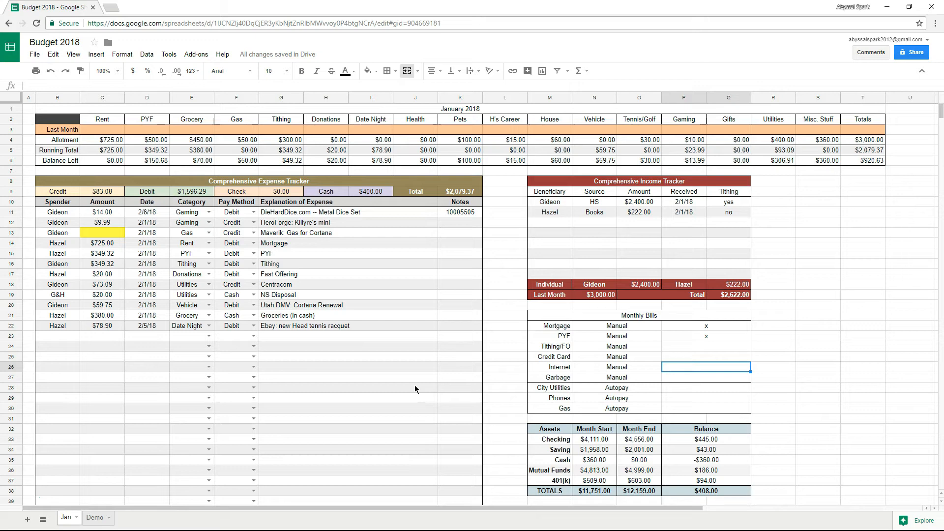
left_click(522, 368)
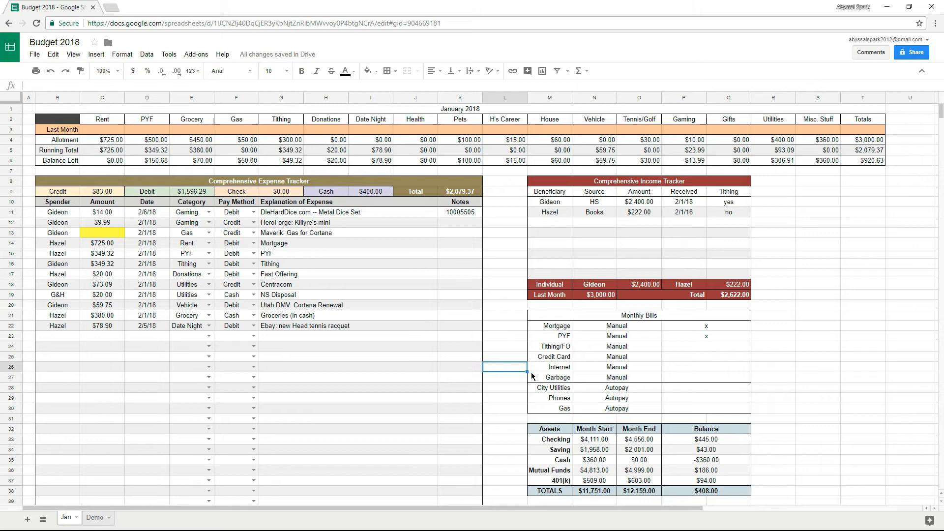
Enter =COUNTIF(G11:J200,"Centracom") in L26.
type("=countif")
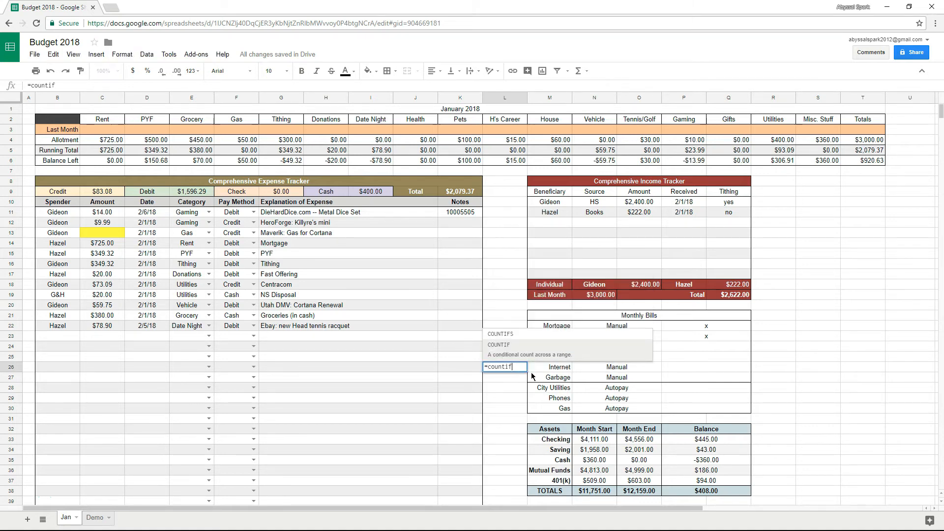
type("(")
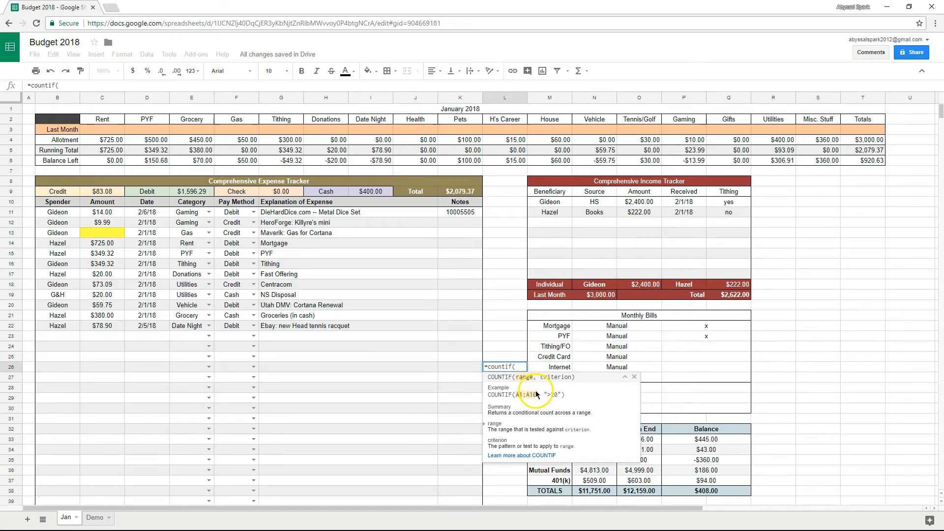
left_click_drag(291, 213, 358, 514)
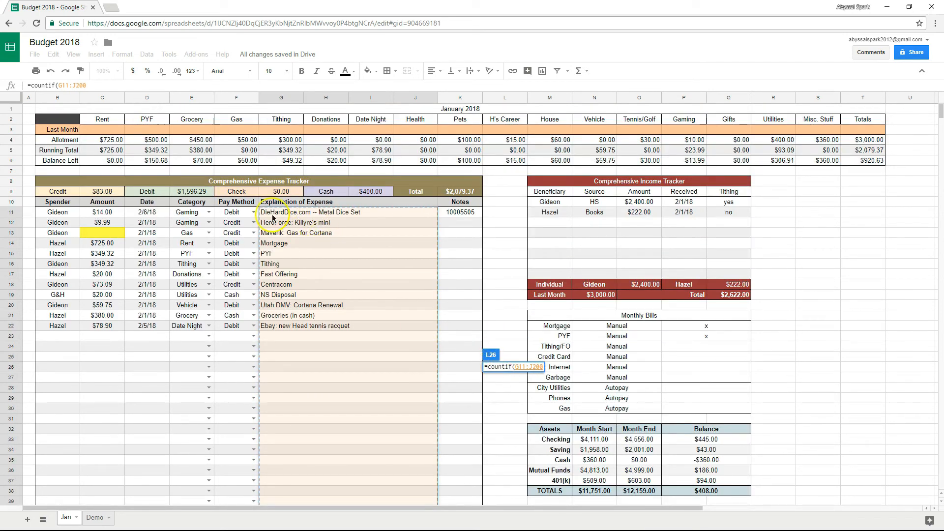
type(",")
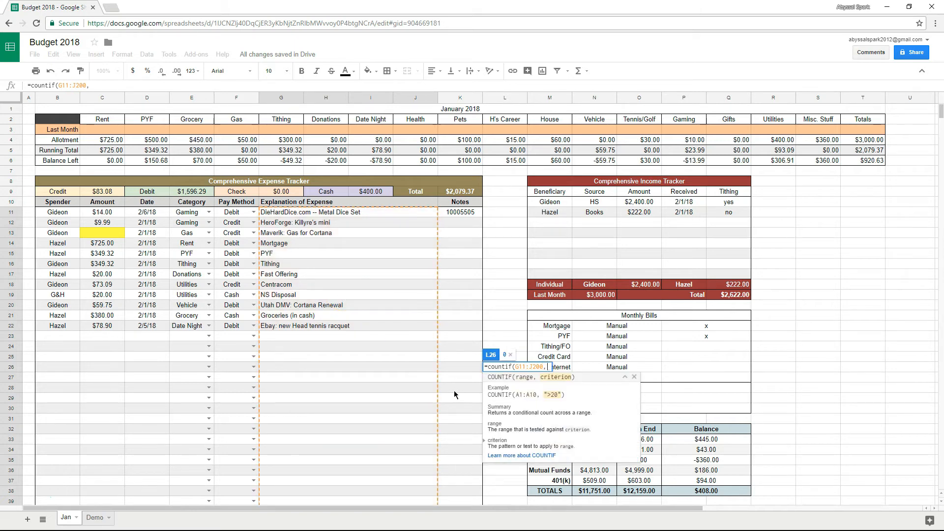
type("\"Centracom\"")
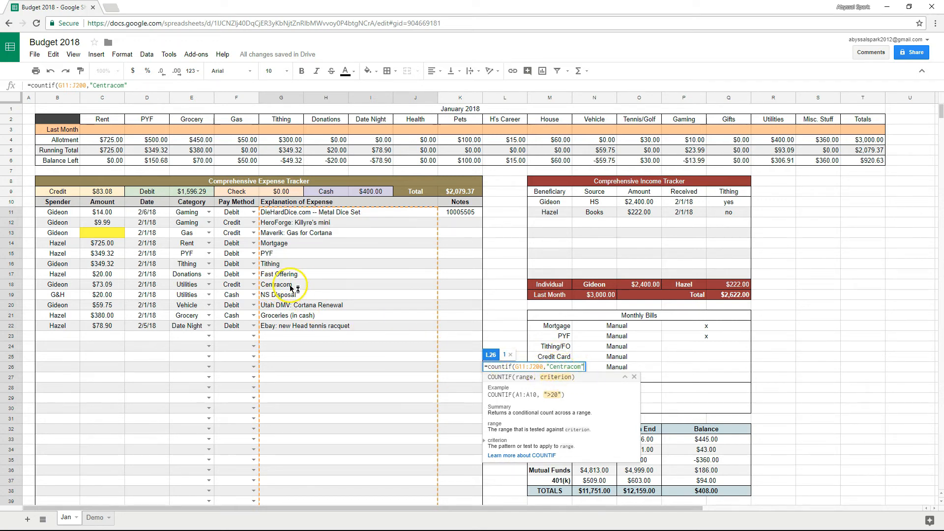
type(")")
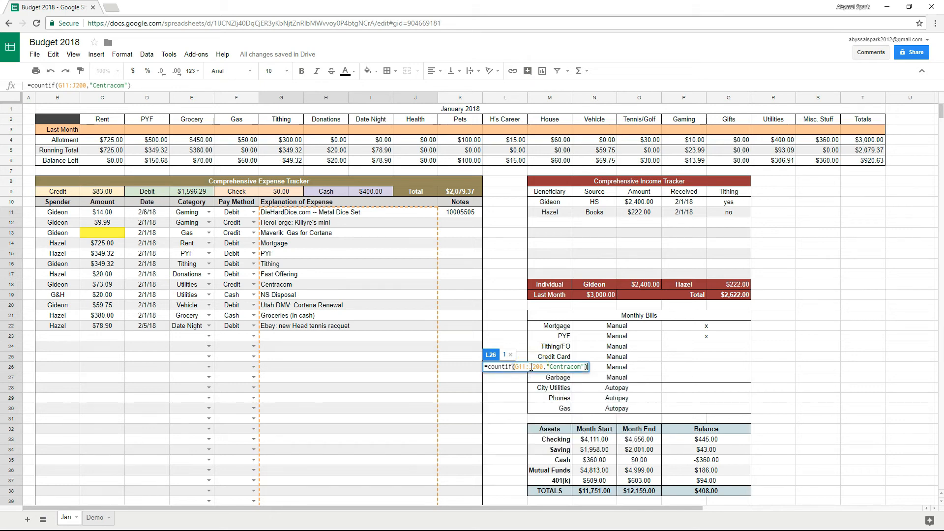
key("Return")
left_click(520, 368)
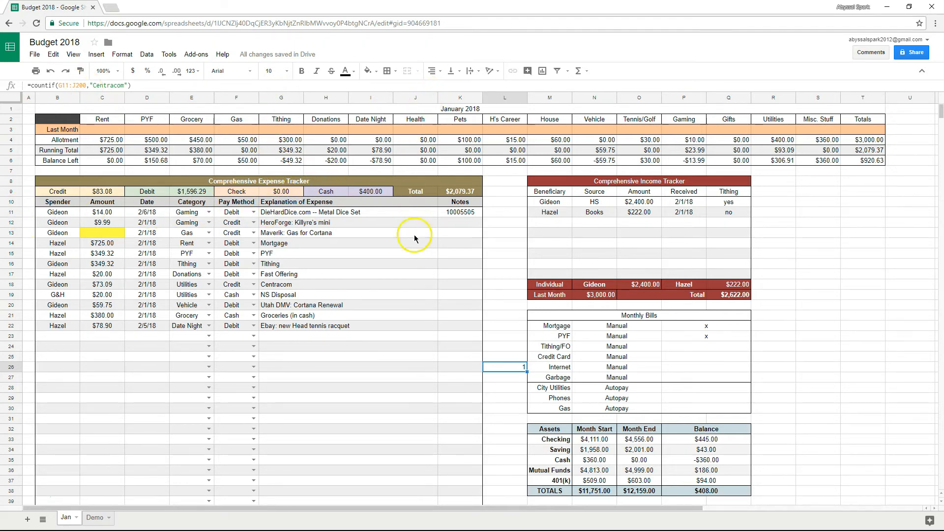
scroll(415, 232, "down", 10)
scroll(411, 399, "up", 10)
left_click(295, 285)
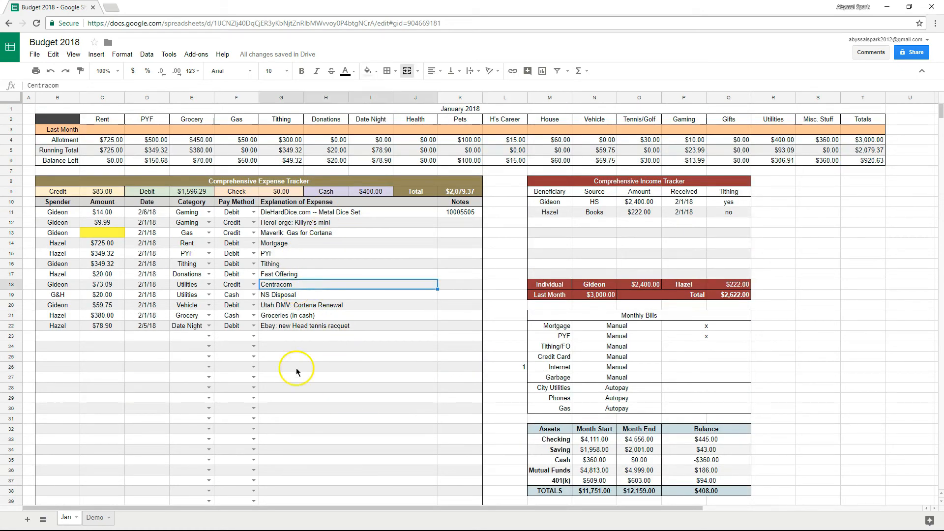
left_click(486, 368)
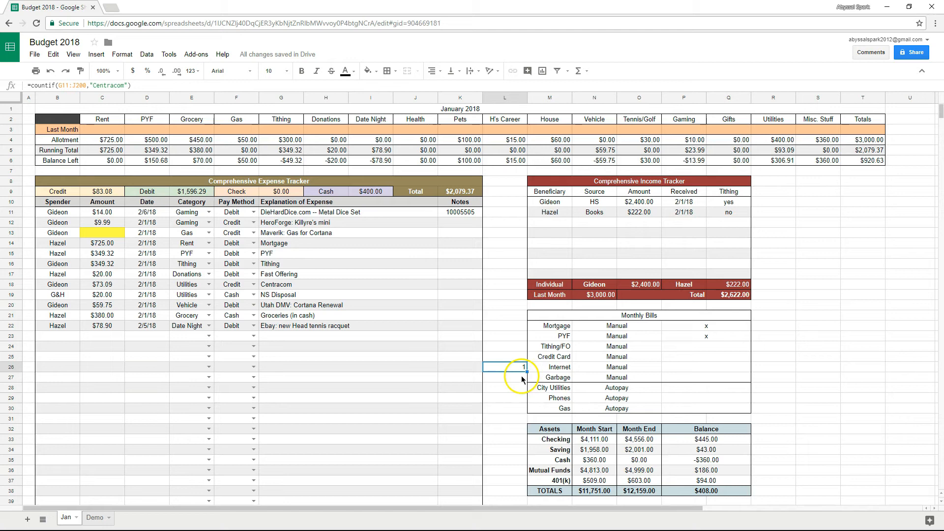
left_click(521, 356)
left_click(518, 347)
left_click(519, 336)
left_click(520, 325)
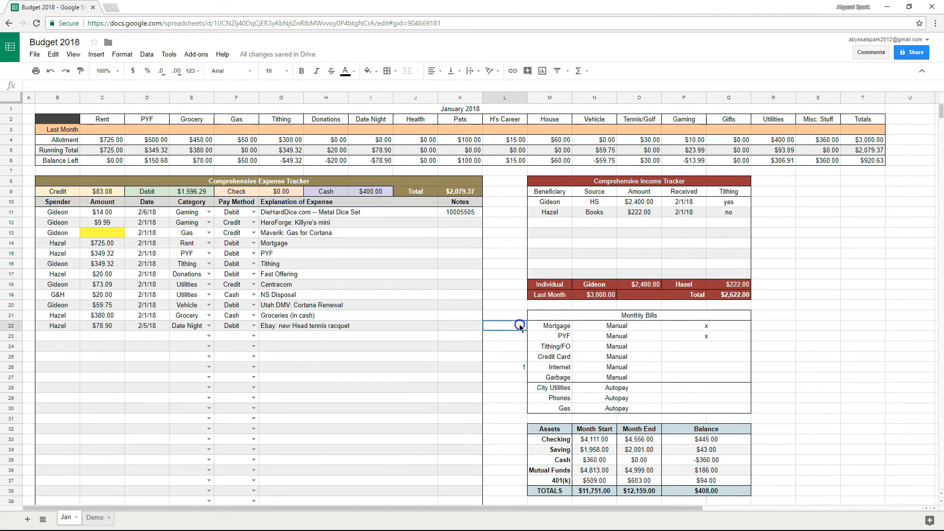
left_click(513, 388)
left_click(510, 407)
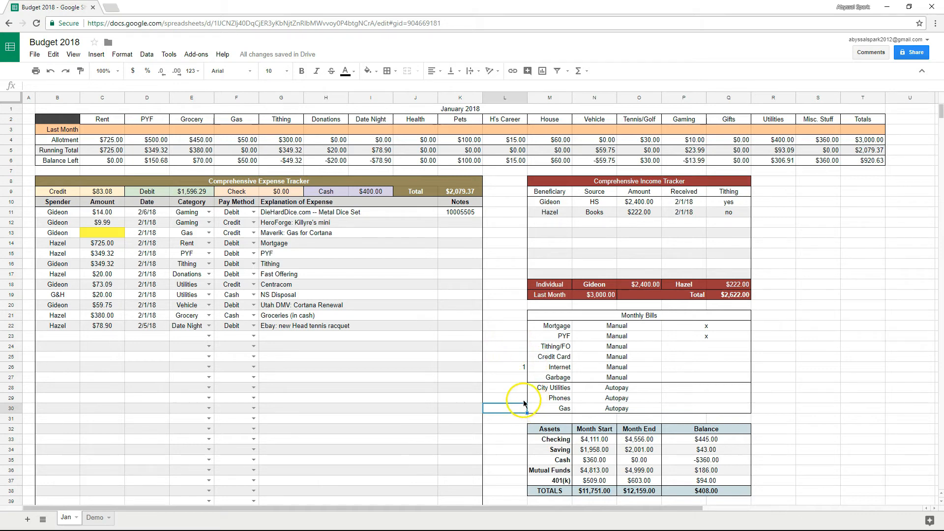
left_click(522, 399)
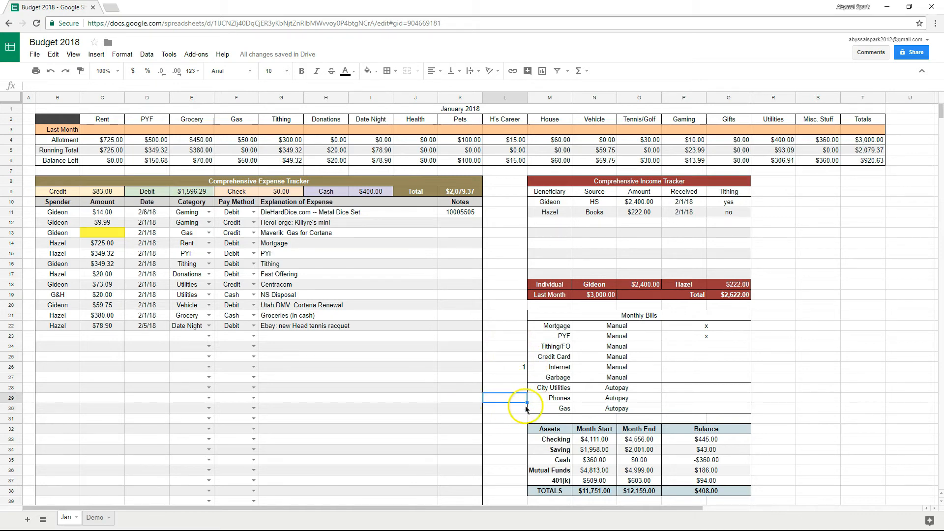
left_click(116, 337)
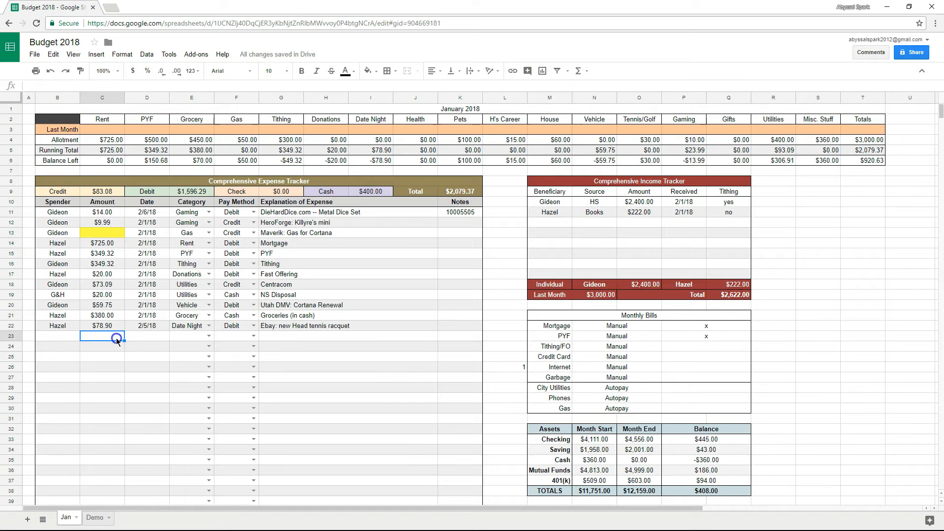
left_click(285, 337)
type("TeleTele RingRing")
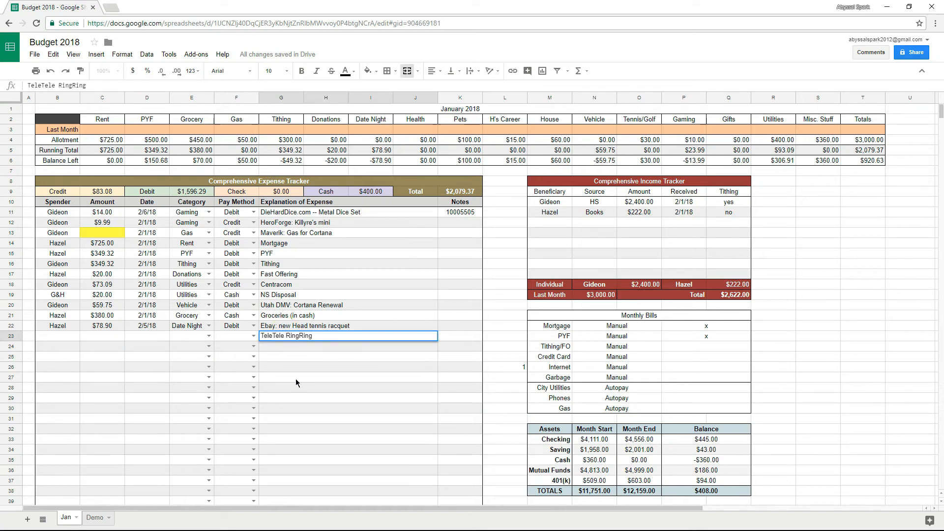
type("-- phone bill")
key("Return")
left_click(328, 344)
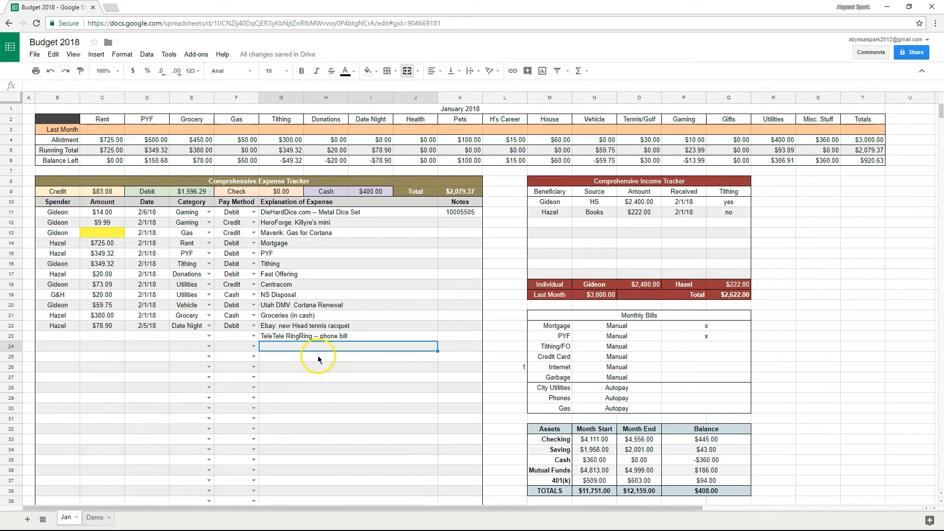
type("cell phone stuff")
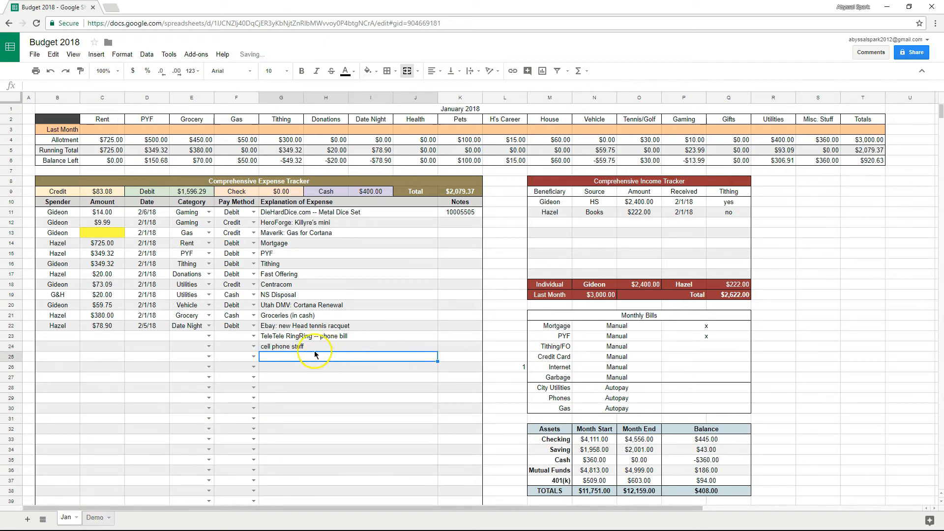
key("Return")
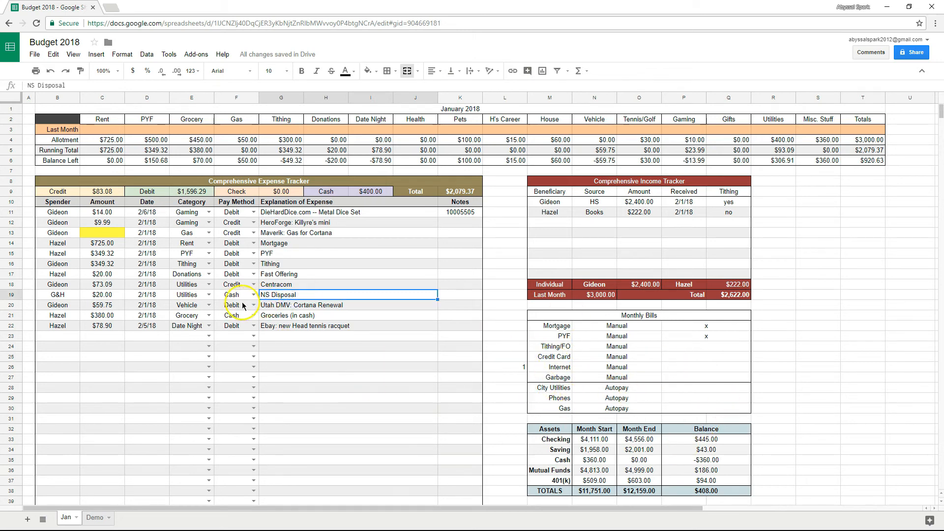
left_click(504, 379)
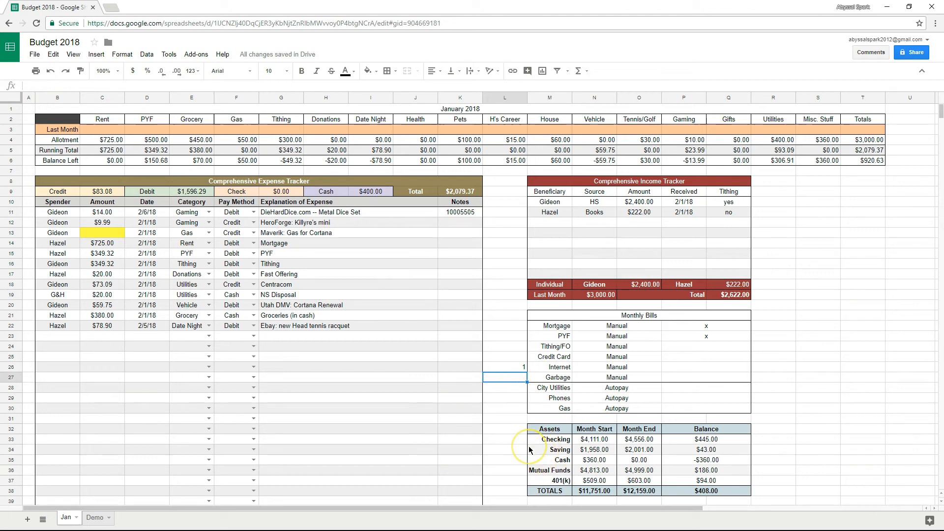
Enter =countif(G11:J200,"Disposal") in L27 to count disposal expense entries.
type("=countif(")
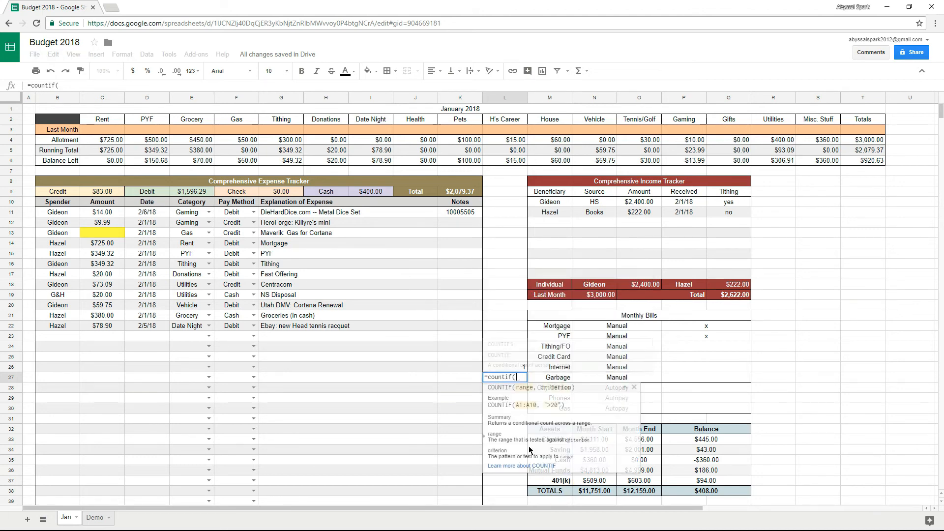
left_click_drag(276, 212, 405, 400)
left_click(92, 88)
key("BackSpace")
key("BackSpace")
type("200,")
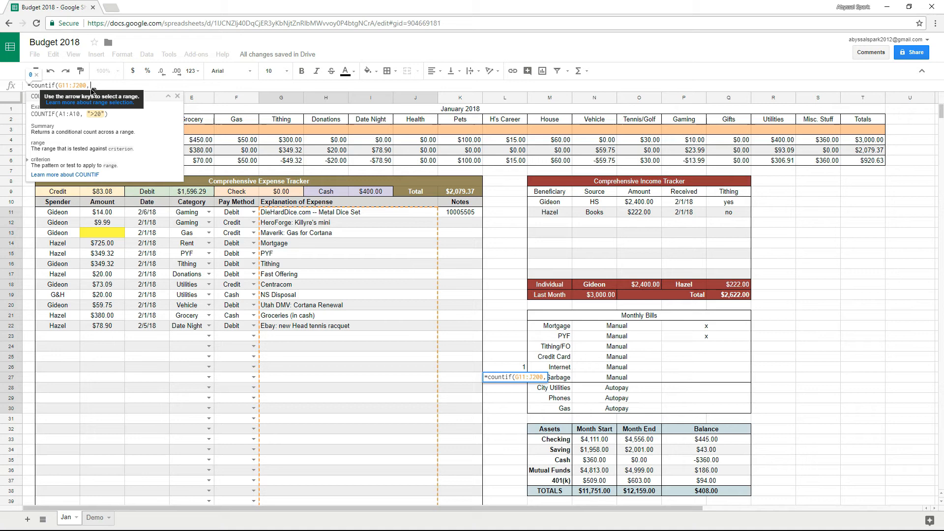
type("\"Disposal\"")
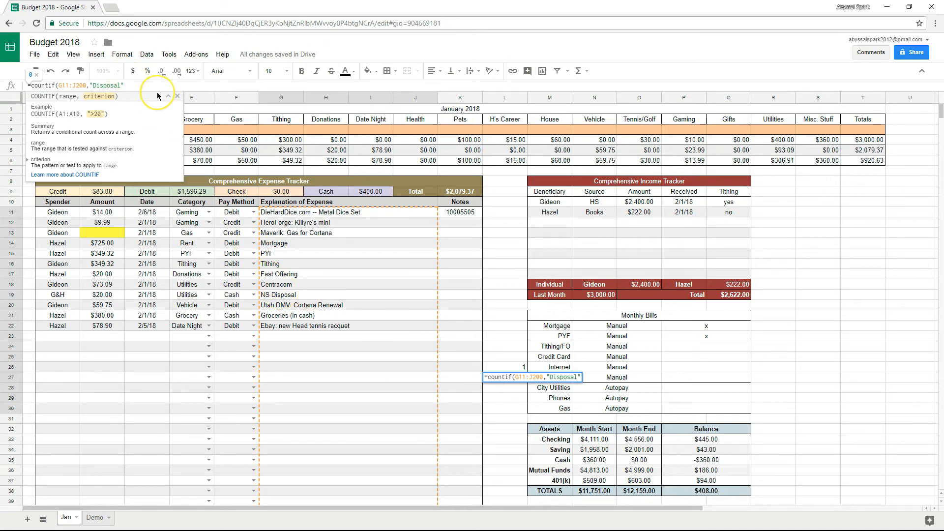
key("Return")
Correct the L27 criterion to "NS Disposal" so the Garbage check shows 1.
left_click(523, 380)
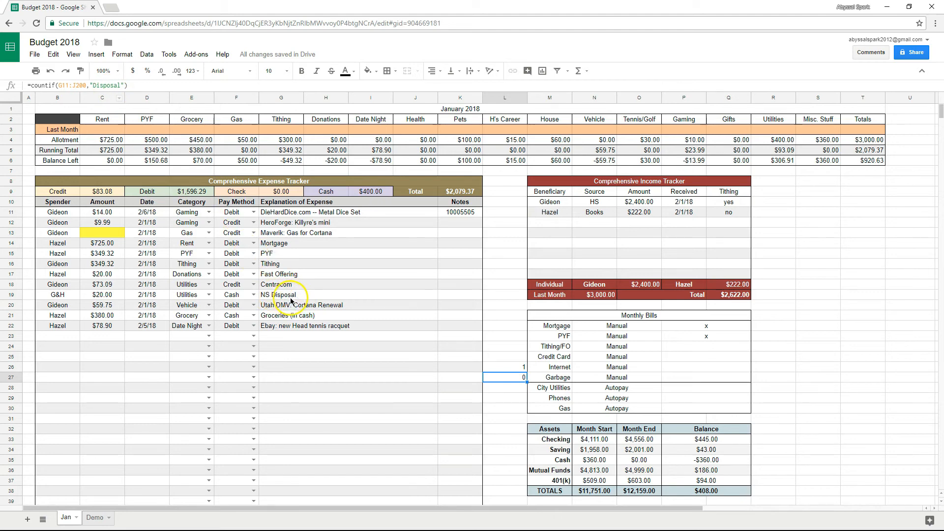
left_click(96, 86)
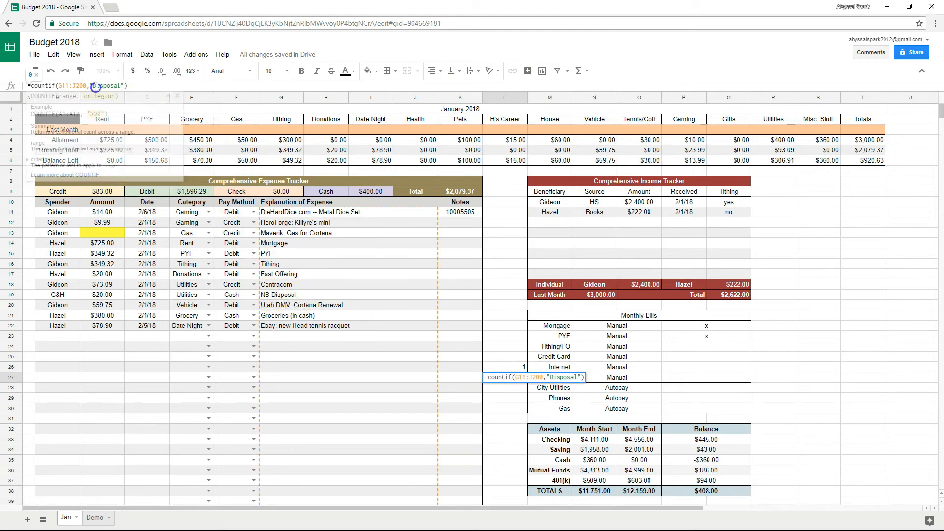
type("NS")
key("Return")
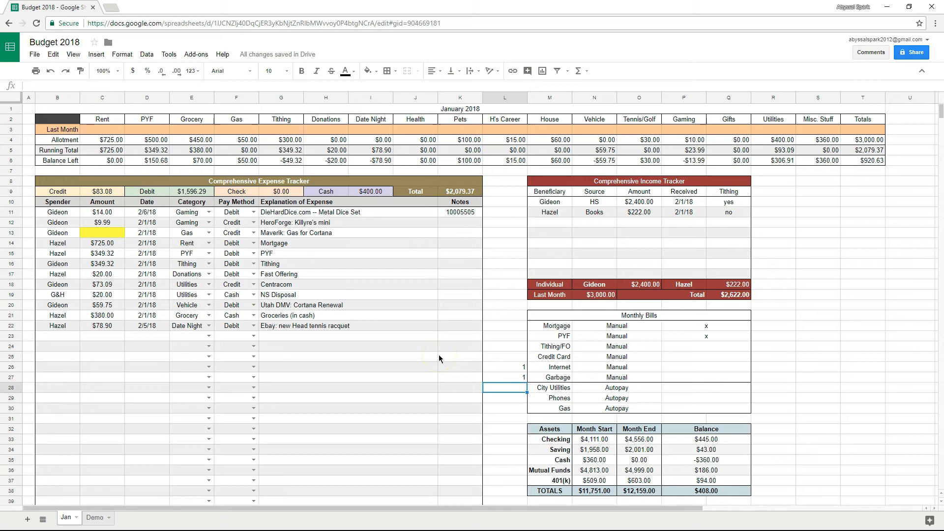
Review the check cells in column L, then select the Internet status cell P26.
left_click(517, 347)
left_click(518, 357)
left_click(520, 389)
left_click(517, 400)
left_click(515, 407)
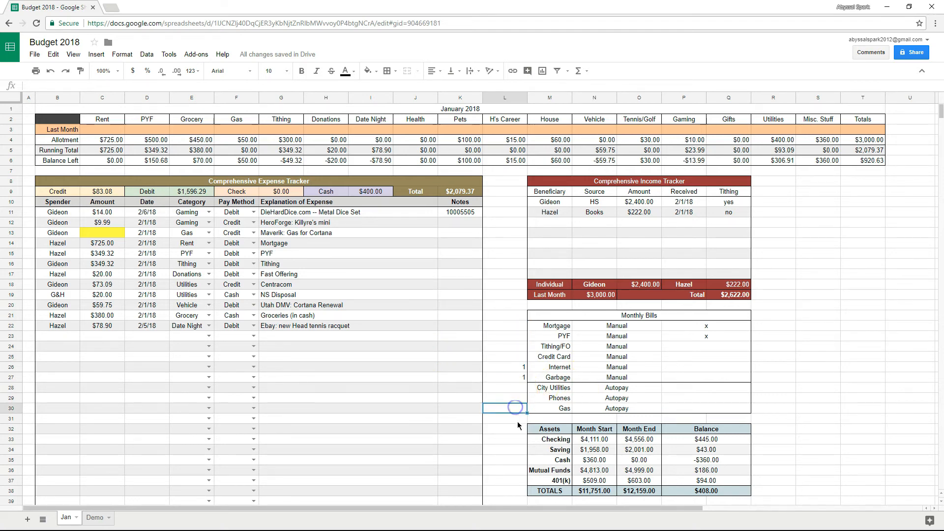
left_click(690, 368)
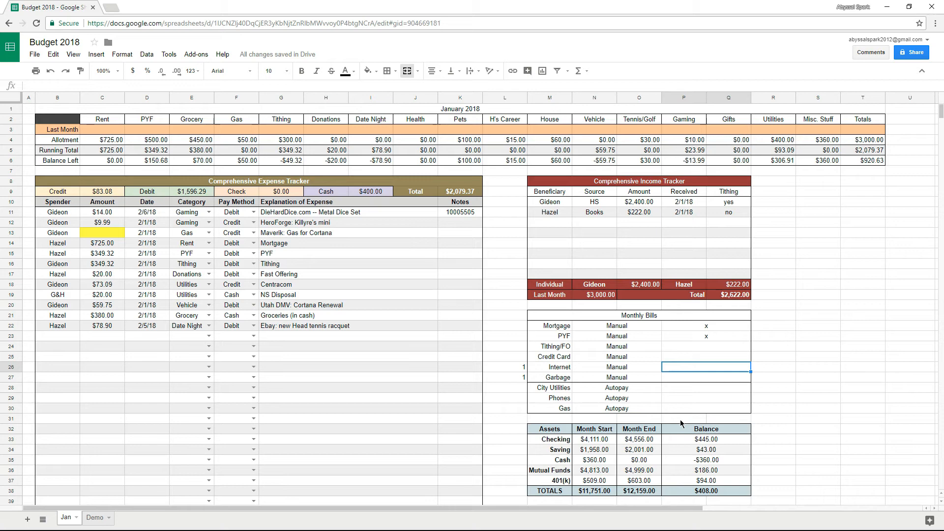
Type =if(L26=1,"x","") in P26 for the Internet bill.
type("=if(")
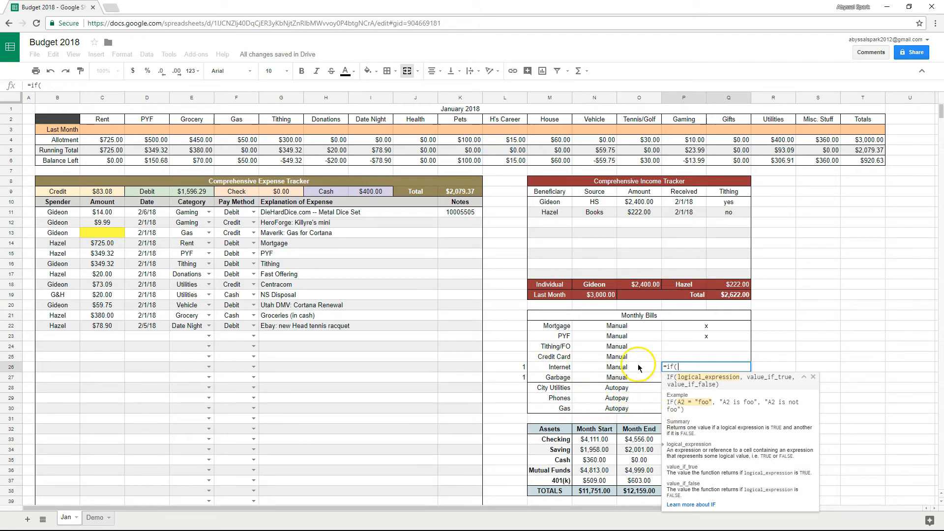
left_click(516, 369)
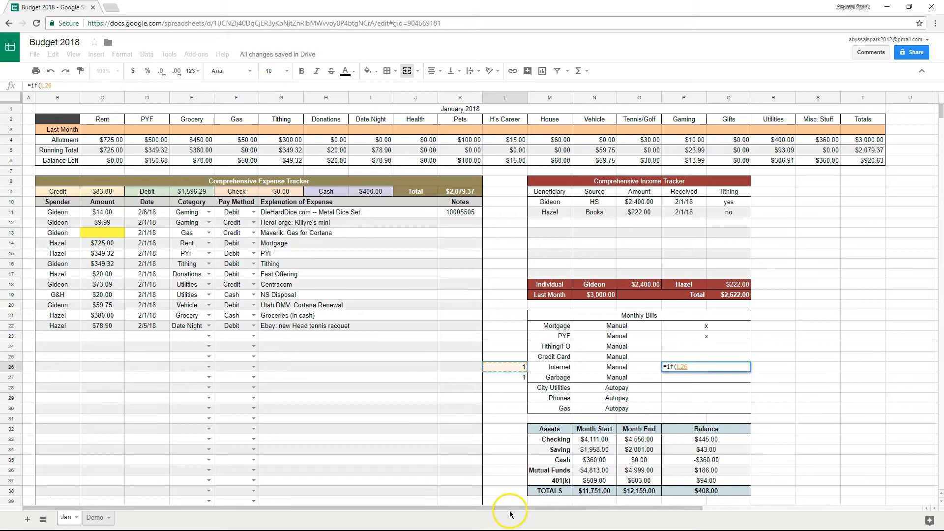
type("=")
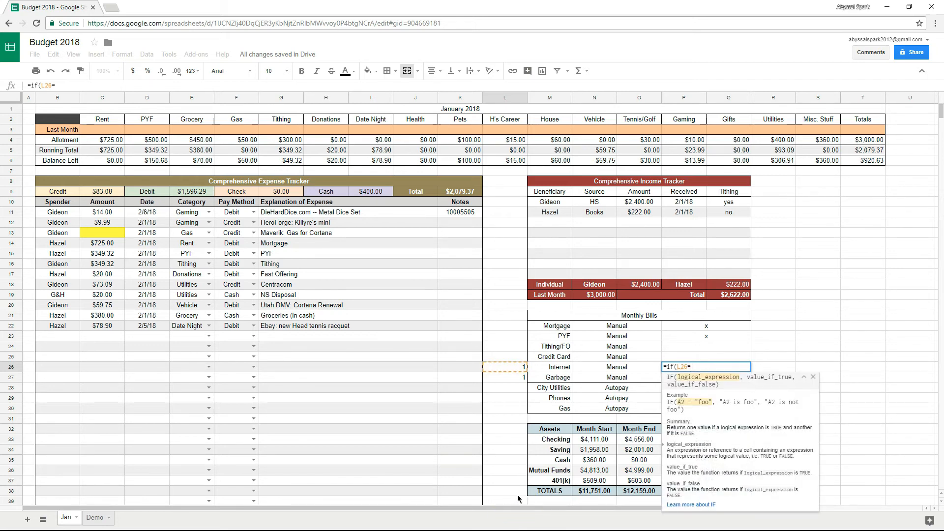
type("1,")
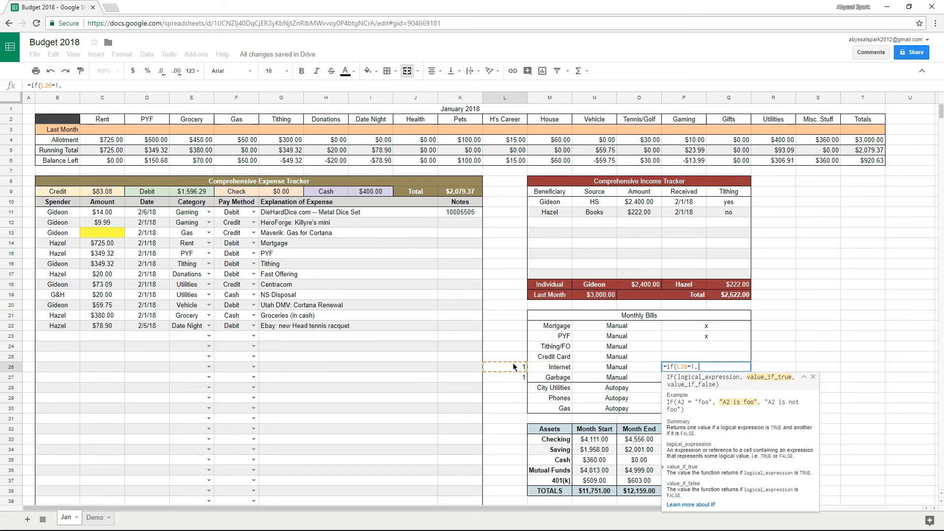
type("\"x")
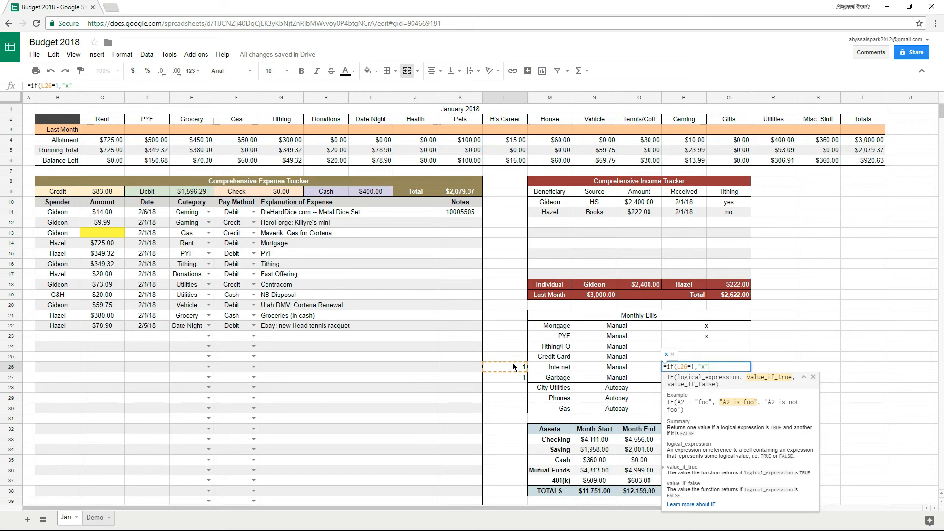
type(",")
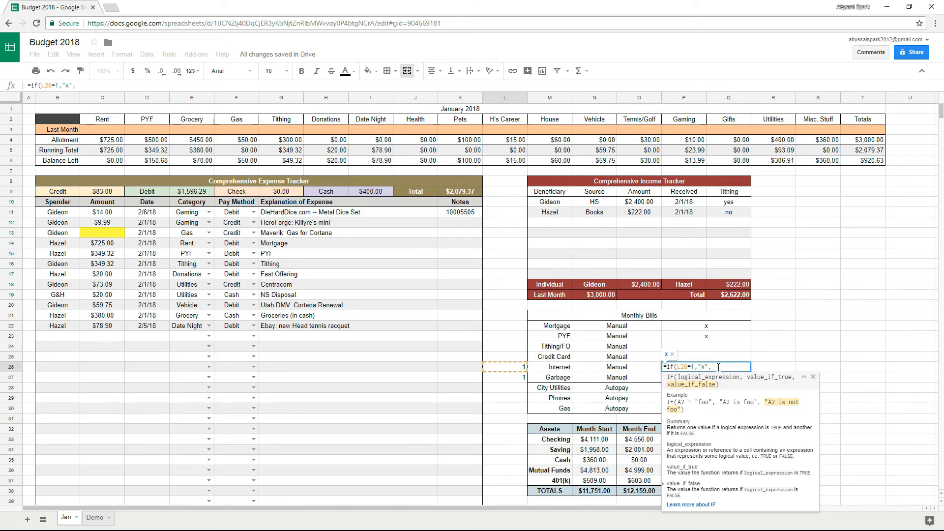
type("\"\"")
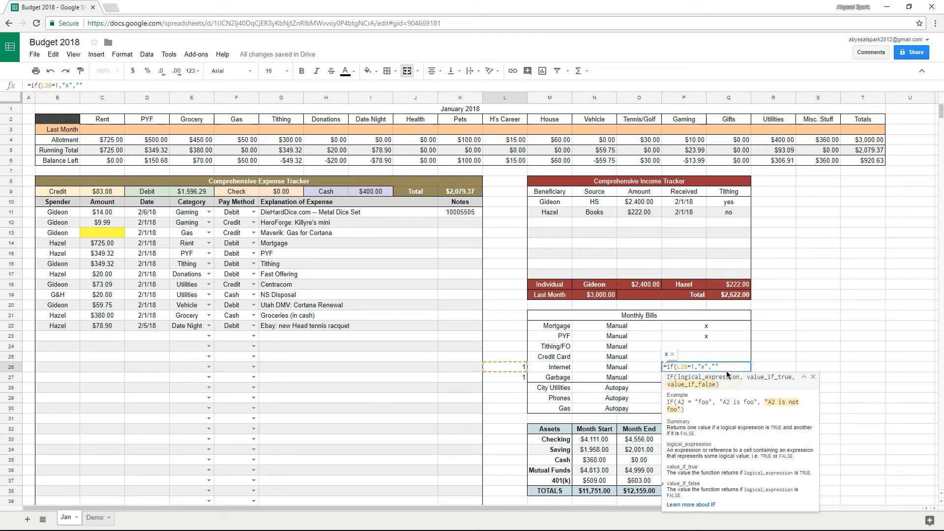
type(")")
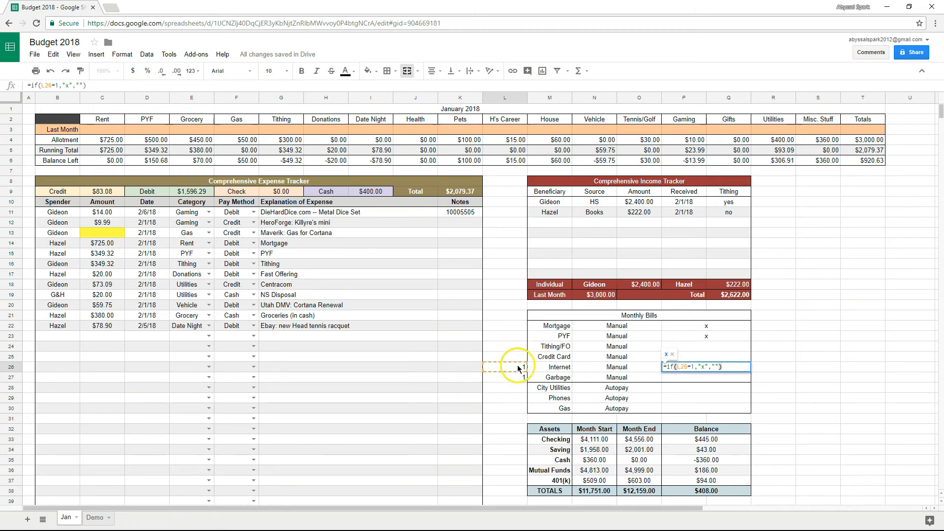
Try 'paid' and 'unpaid' as result text, revert to x and blank, and commit the formula.
double_click(703, 367)
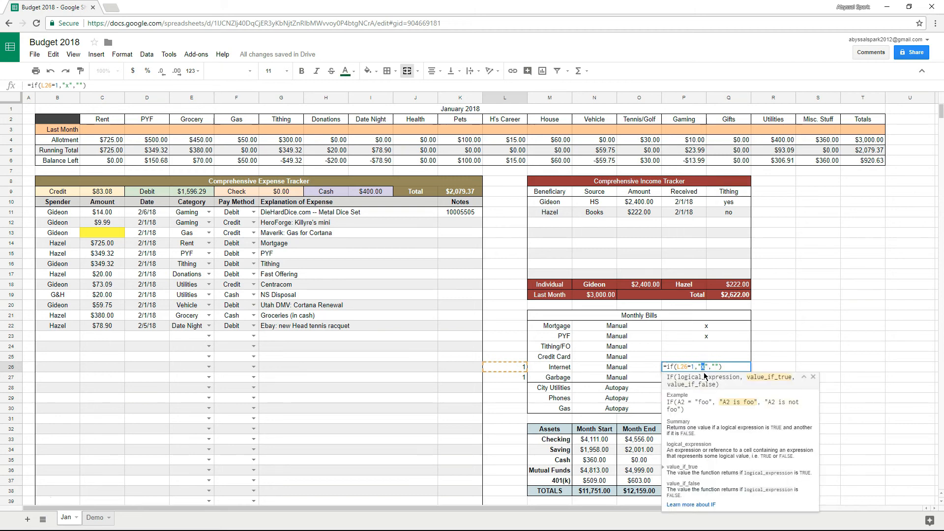
type("paid")
key("BackSpace")
key("BackSpace")
key("BackSpace")
key("BackSpace")
type("x")
left_click_drag(707, 368, 714, 368)
left_click(714, 368)
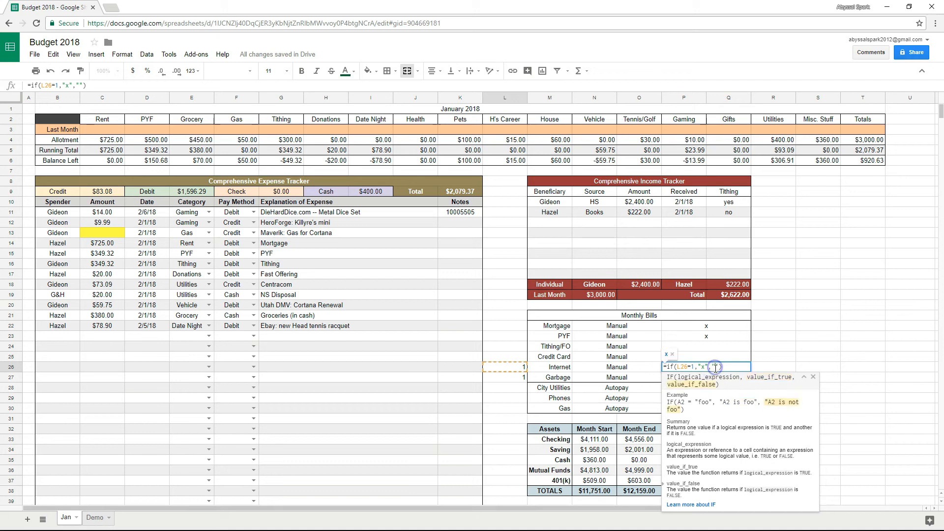
left_click(727, 366)
type("unpaidg")
key("BackSpace")
key("BackSpace")
key("BackSpace")
key("BackSpace")
key("BackSpace")
key("BackSpace")
key("BackSpace")
key("Return")
left_click(712, 370)
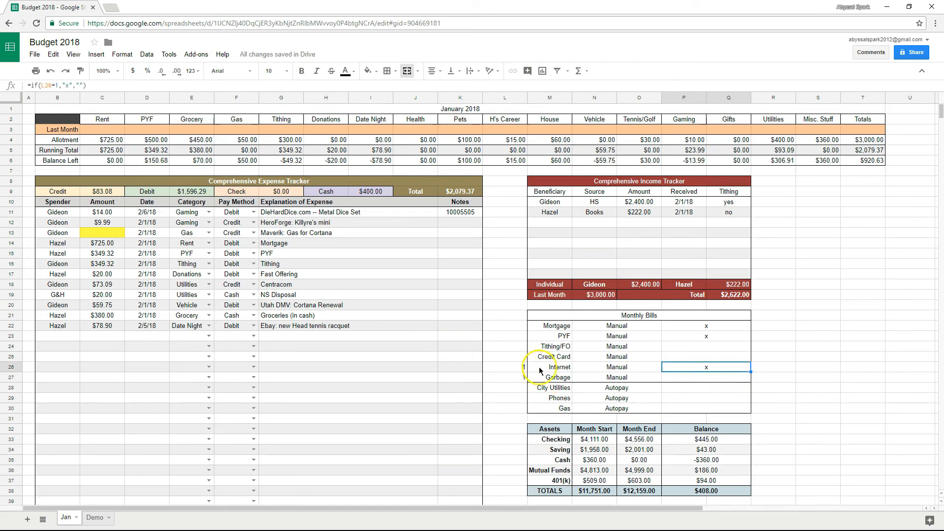
left_click(512, 368)
Test the L26 check by misspelling Centracom as Centraco in G18, then restoring it.
left_click(290, 285)
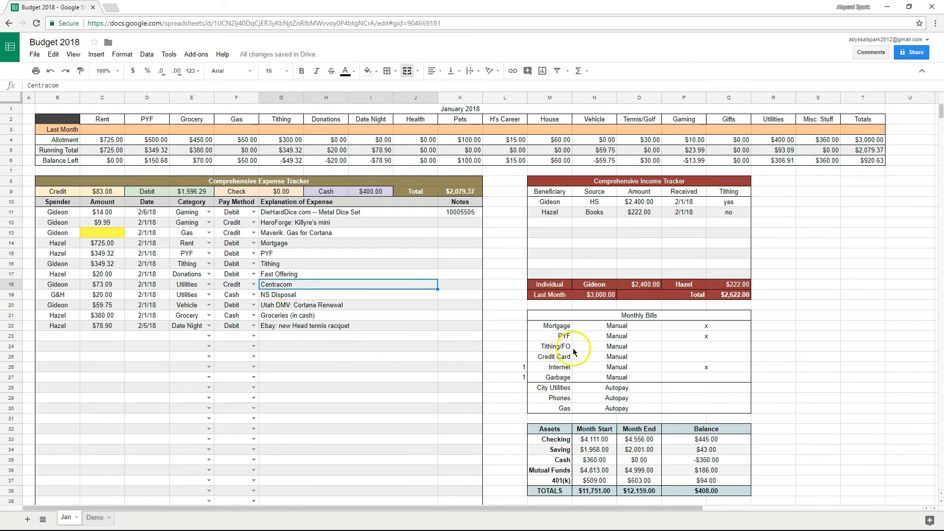
left_click(513, 367)
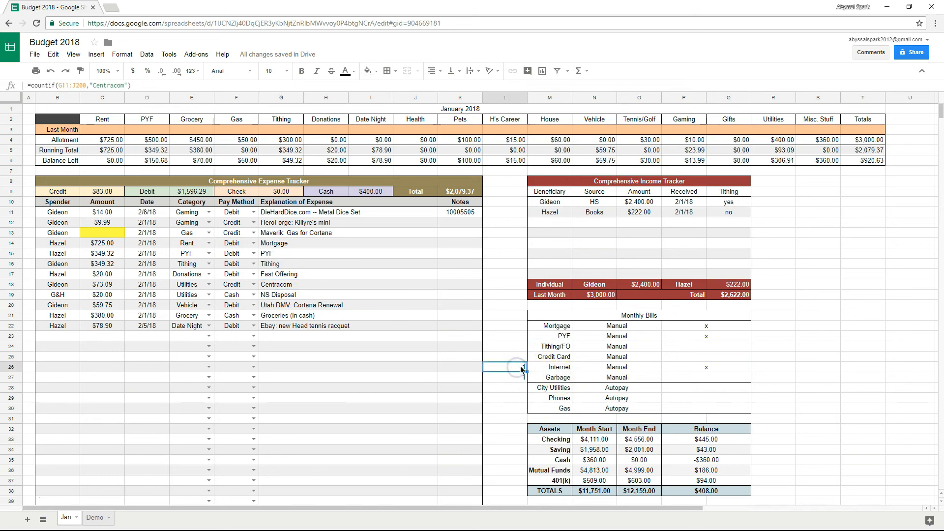
left_click(104, 85)
double_click(309, 284)
key("BackSpace")
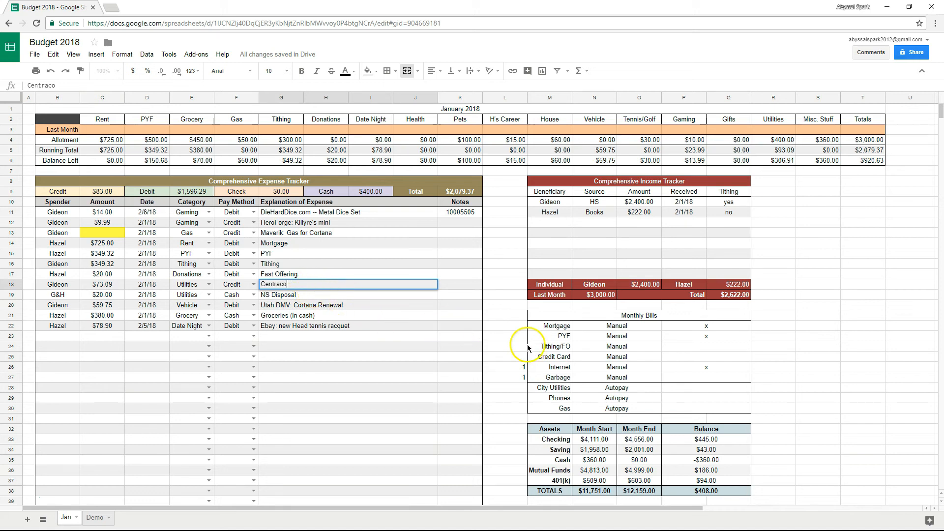
key("Return")
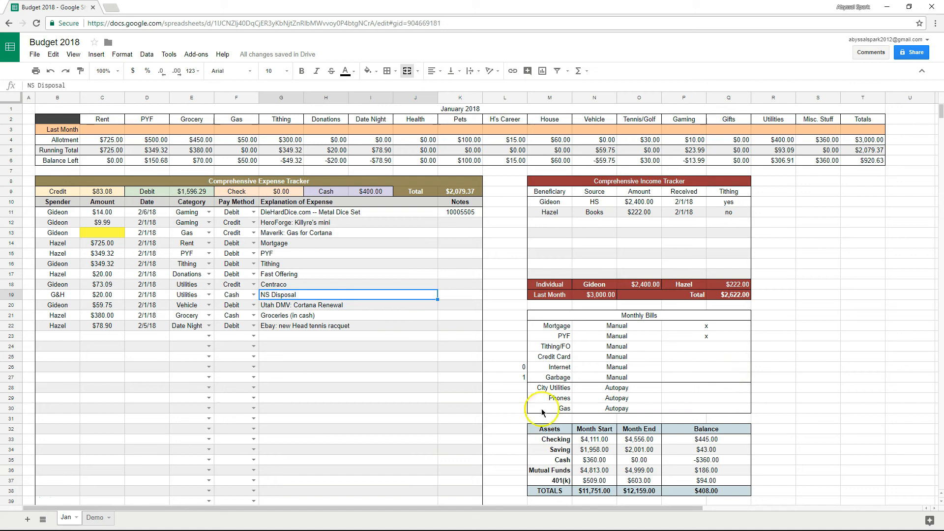
double_click(315, 284)
type("m")
key("Return")
Make P26's false value "HEY LOSER, PAY YOUR BILLS!!!" and test it by clearing Centracom.
double_click(716, 367)
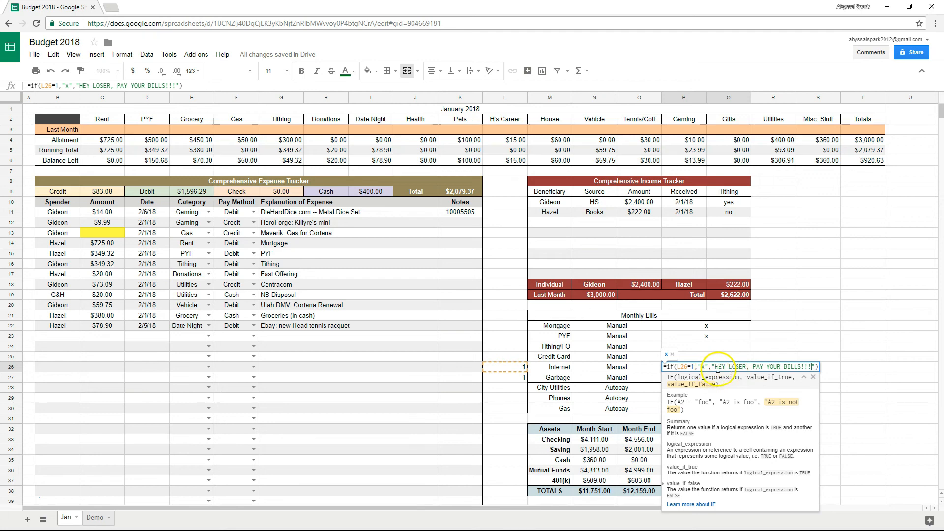
key("Return")
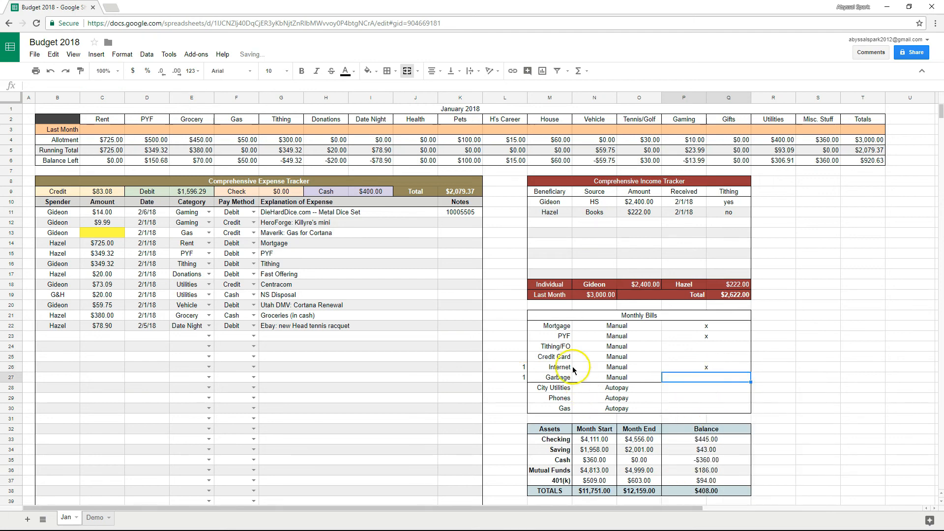
left_click(303, 285)
key("Delete")
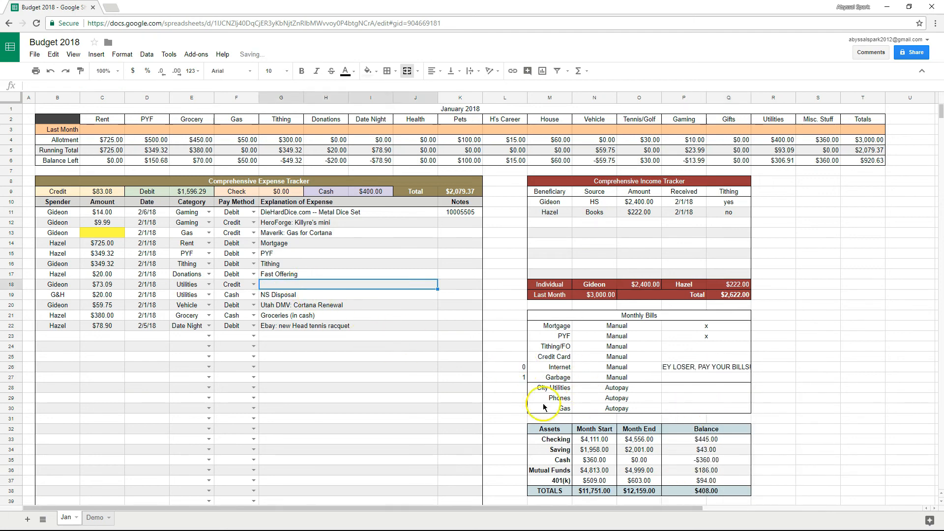
left_click(540, 407)
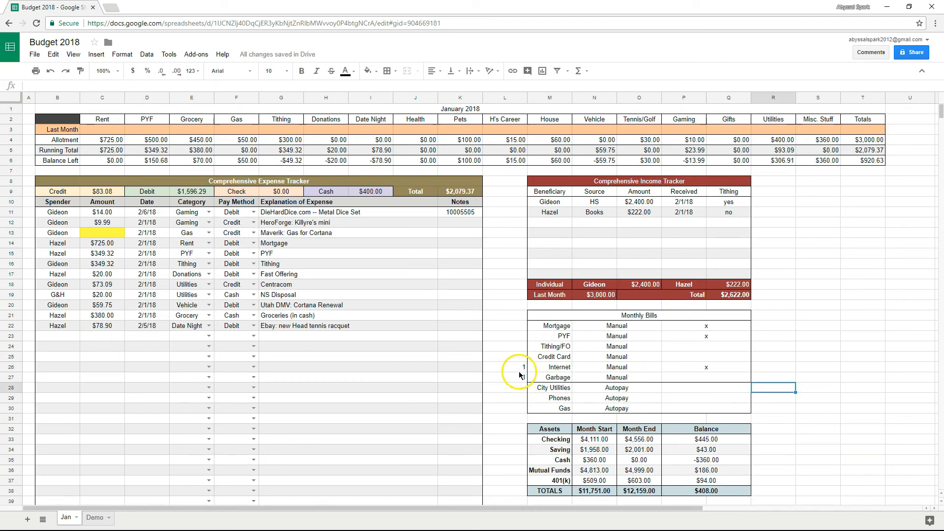
left_click_drag(518, 367, 518, 390)
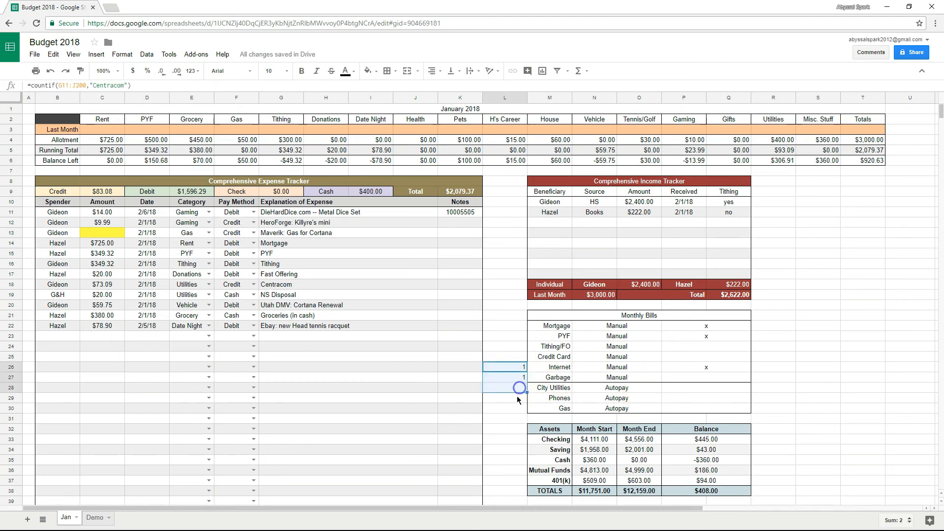
Inspect the L26 and L27 countif checks, undoing an accidental cell move.
left_click(519, 405)
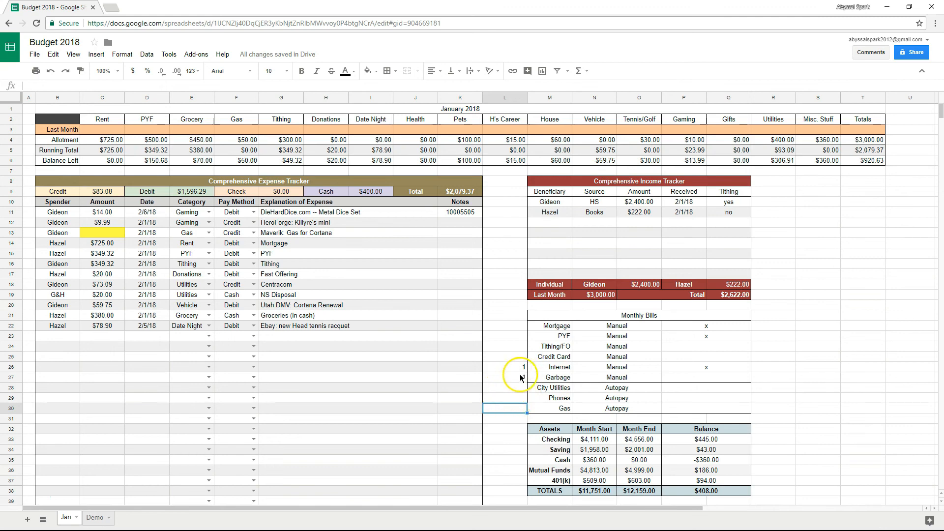
left_click(511, 368)
left_click(517, 379)
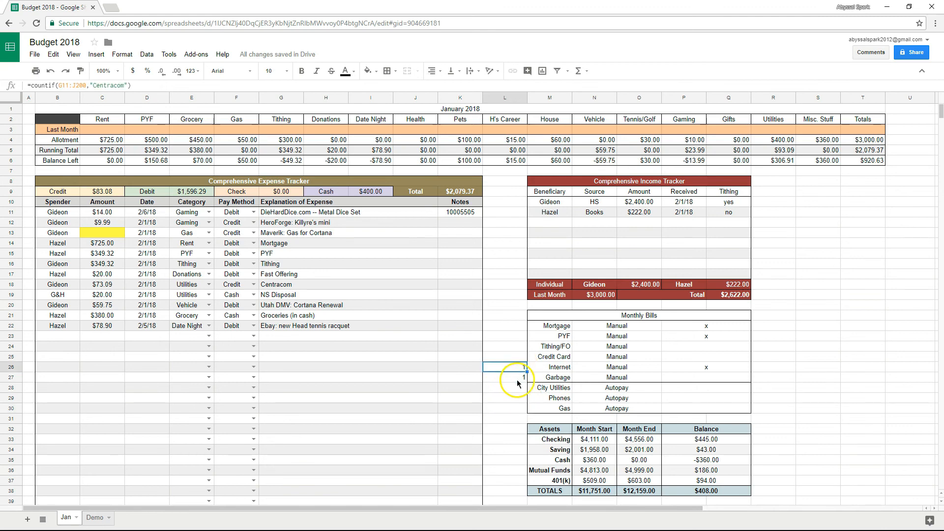
scroll(517, 380, "right", 5)
scroll(517, 379, "down", 10)
left_click_drag(681, 521, 714, 413)
scroll(657, 278, "up", 12)
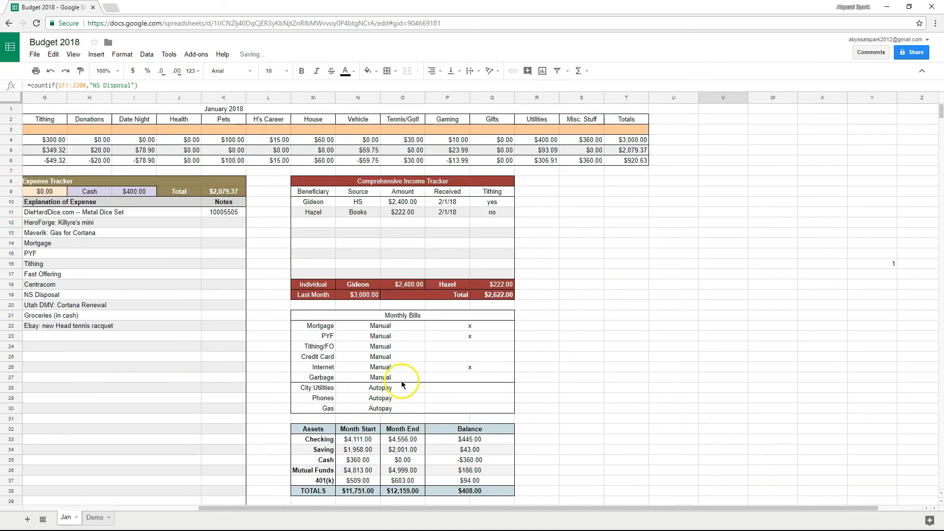
key("ctrl+z")
left_click_drag(547, 510, 466, 510)
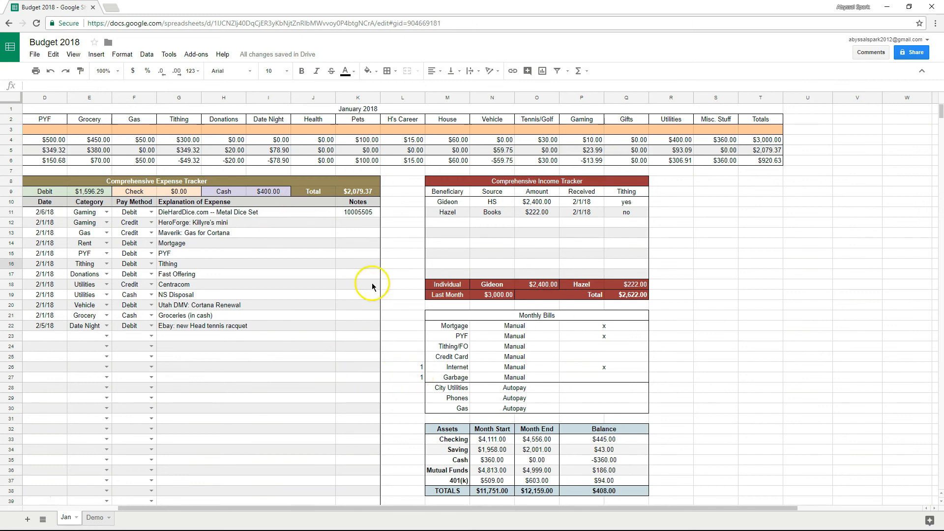
Set the text colour of L26:L27 to white and confirm the formulas remain.
left_click_drag(406, 368, 405, 378)
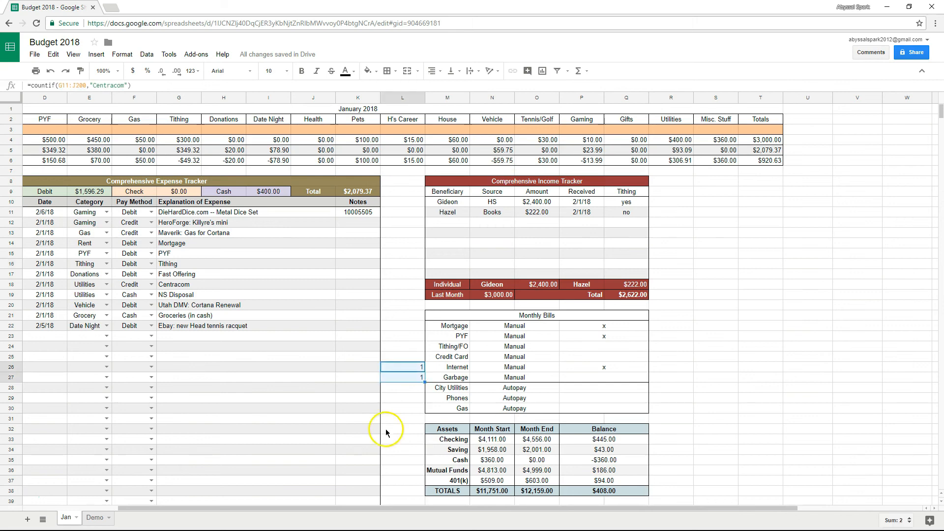
left_click(349, 72)
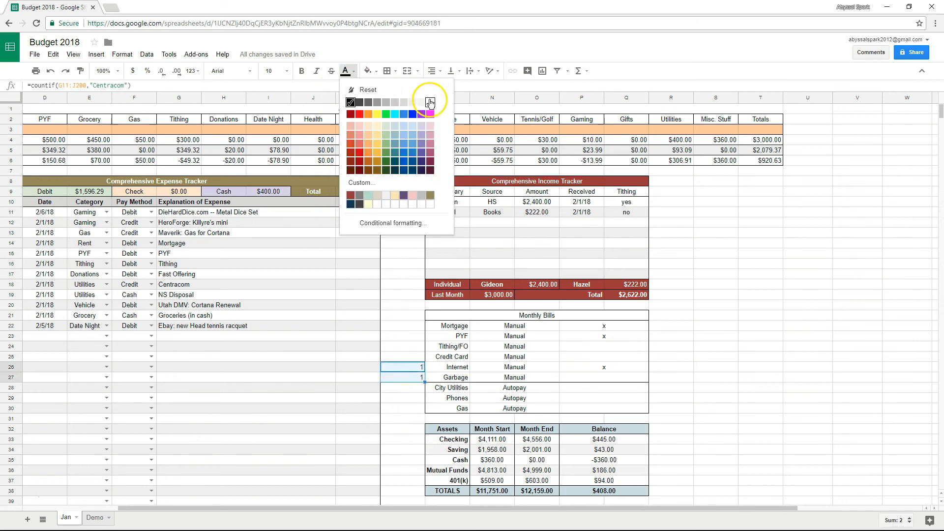
left_click(430, 102)
left_click(856, 325)
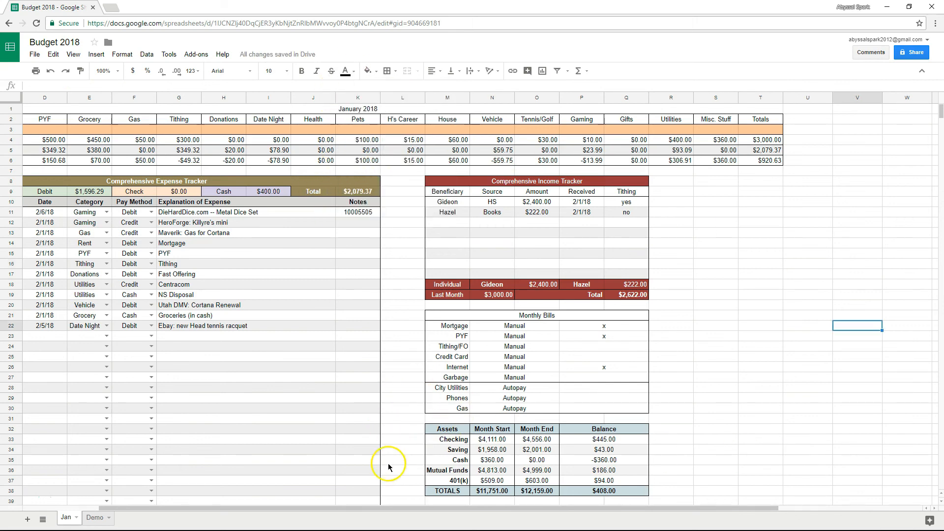
left_click(406, 366)
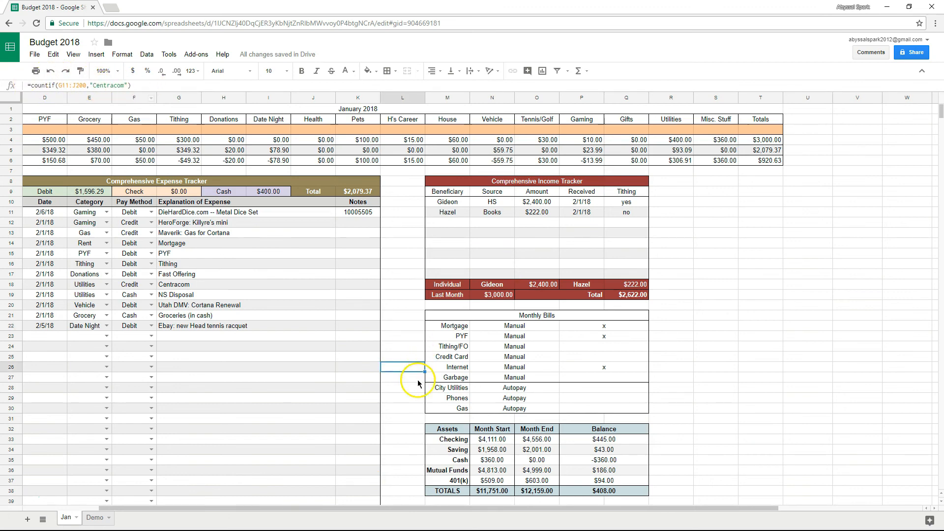
Scroll back to column A and switch to the Demo tab's February 2018 budget.
left_click(678, 396)
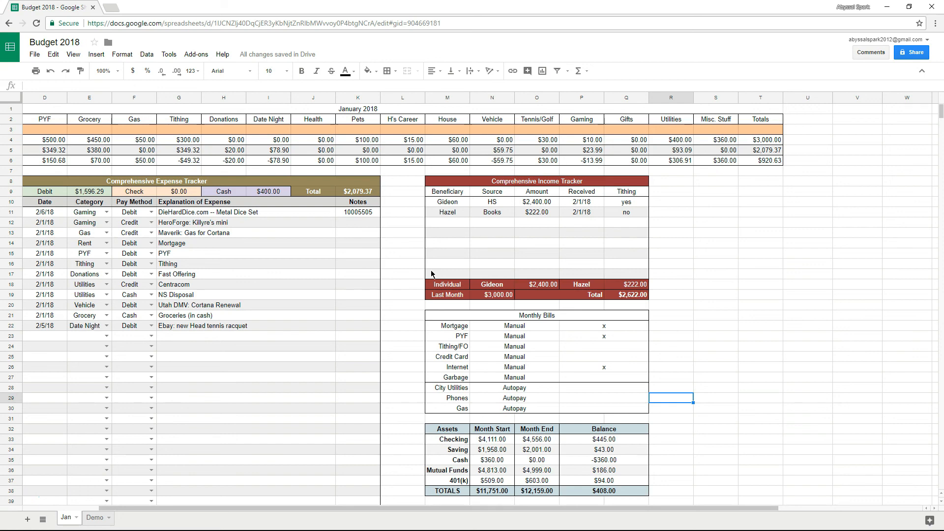
scroll(431, 269, "left", 3)
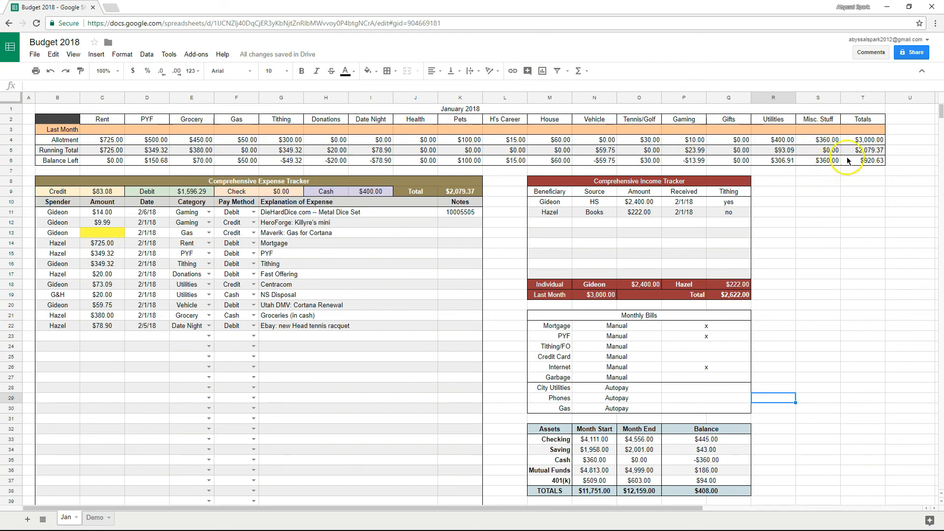
left_click(94, 517)
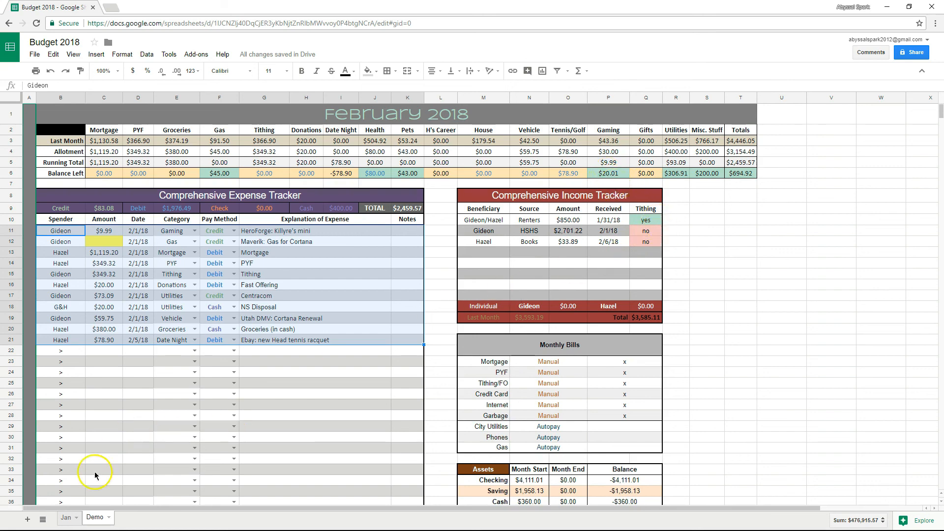
Switch back to the Jan tab showing $2,079.37 spent and $920.63 left.
left_click(66, 517)
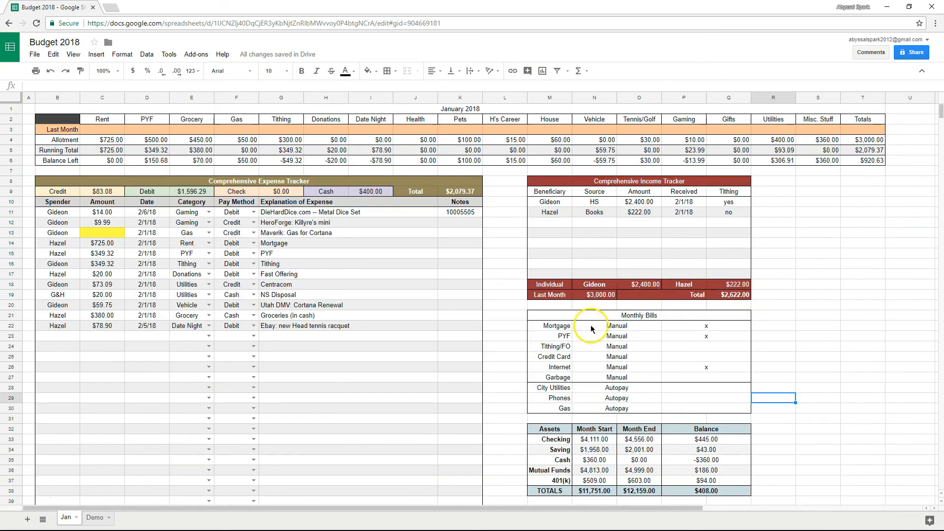